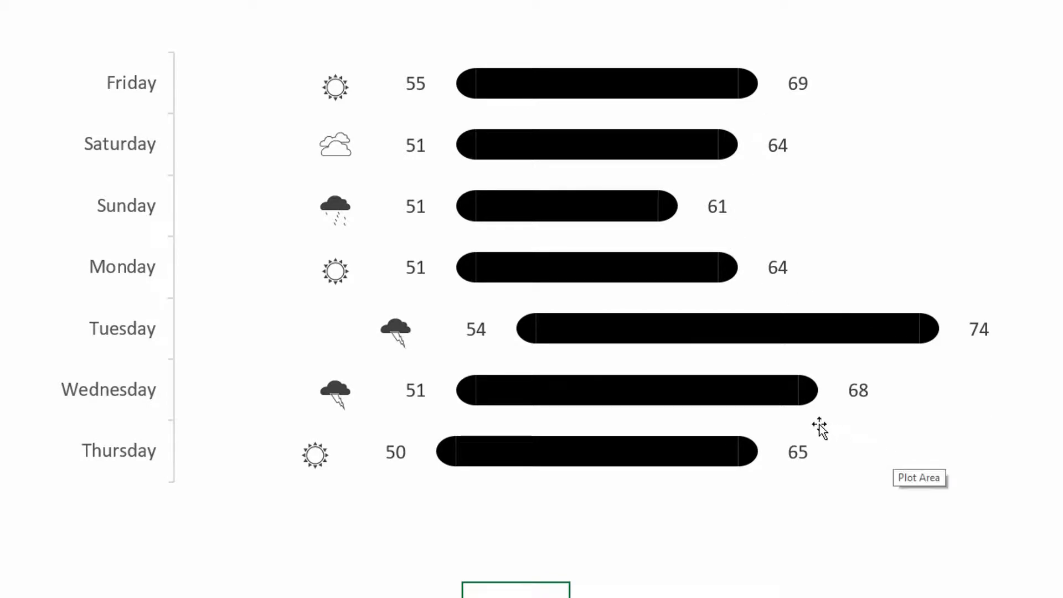
# Step: Open the WORKING sheet and examine the low, high and weather data for the first day of the forecast
pyautogui.moveTo(478, 147)
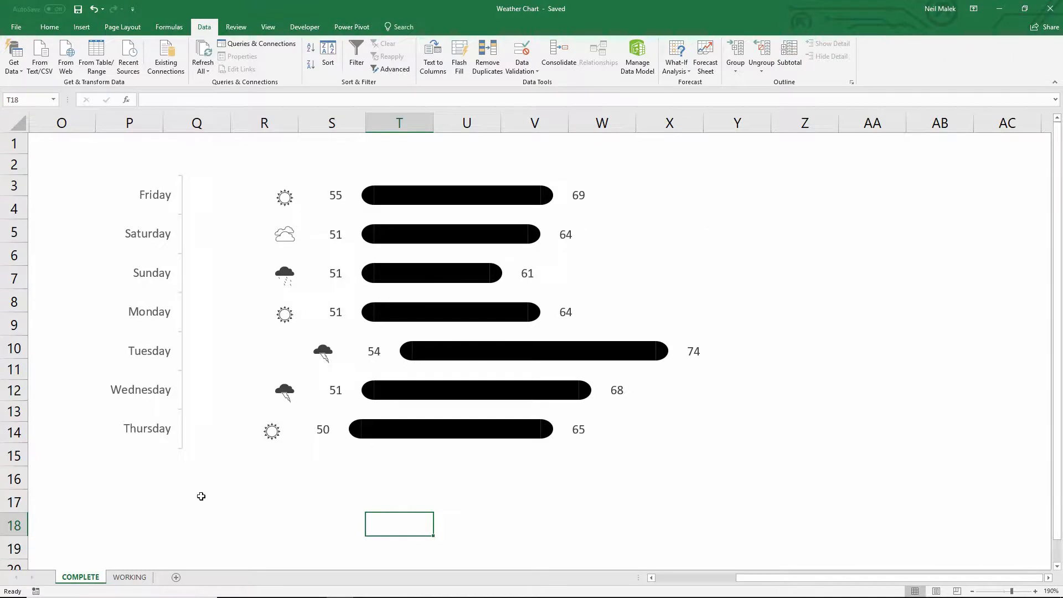
pyautogui.click(136, 577)
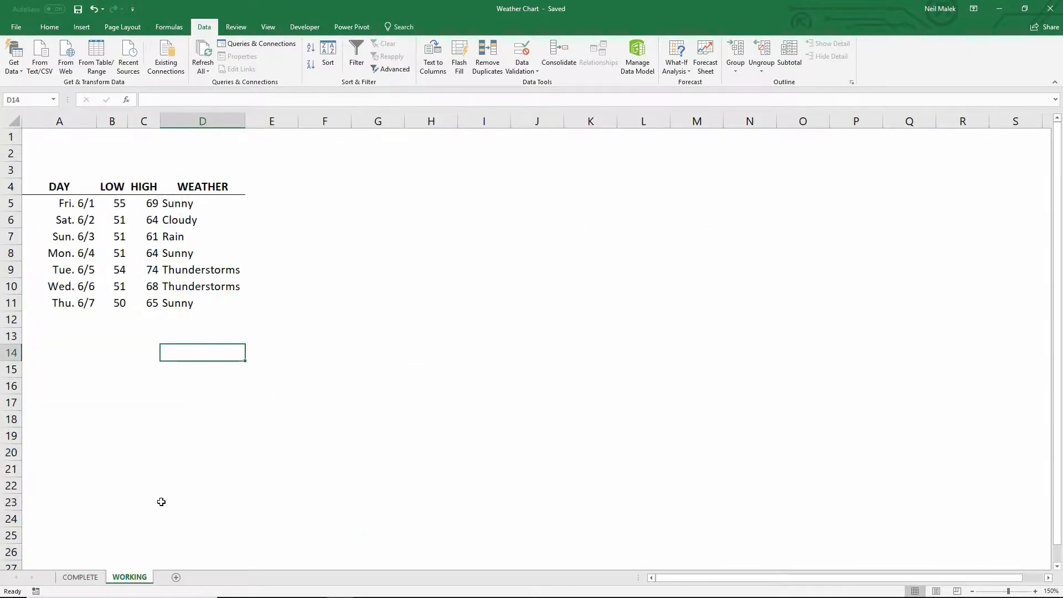
pyautogui.click(118, 202)
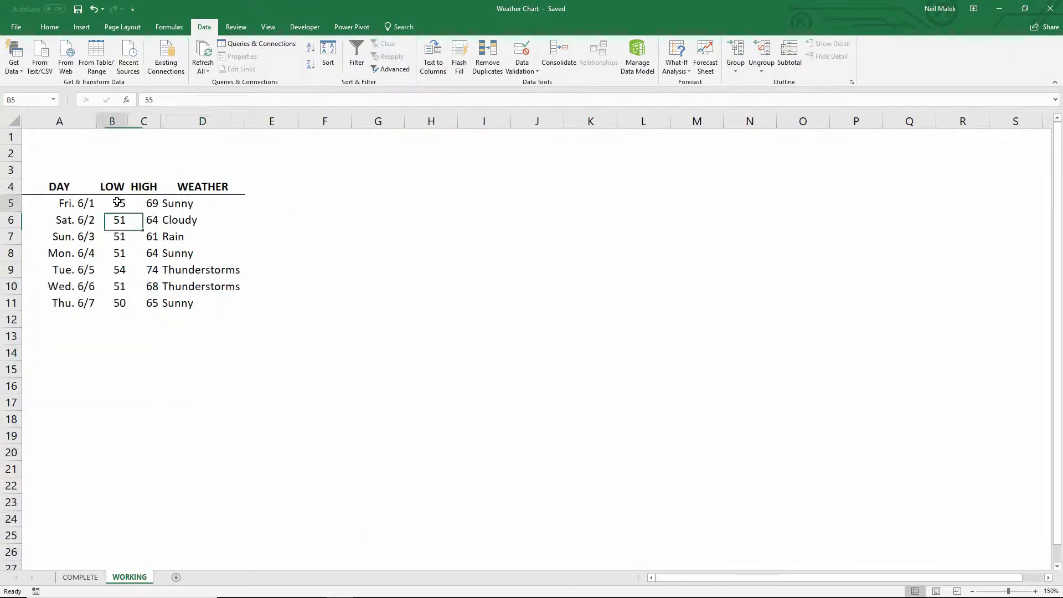
pyautogui.click(145, 203)
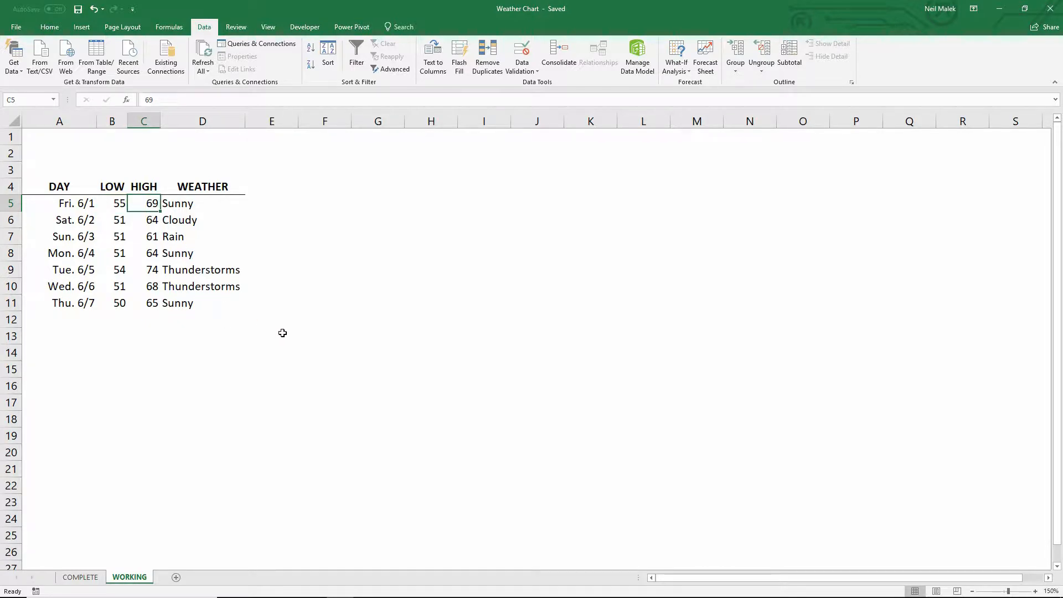
pyautogui.click(194, 207)
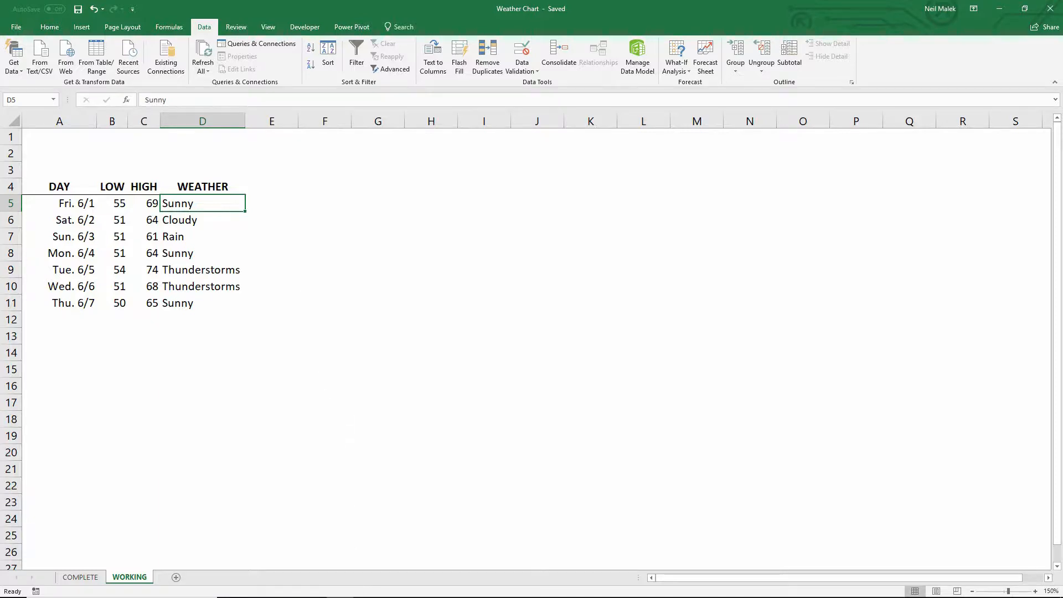
# Step: Switch to Chrome to examine the Weather font's character map on dafont.com, and return to the Excel workbook
pyautogui.moveTo(340, 593)
pyautogui.click(287, 589)
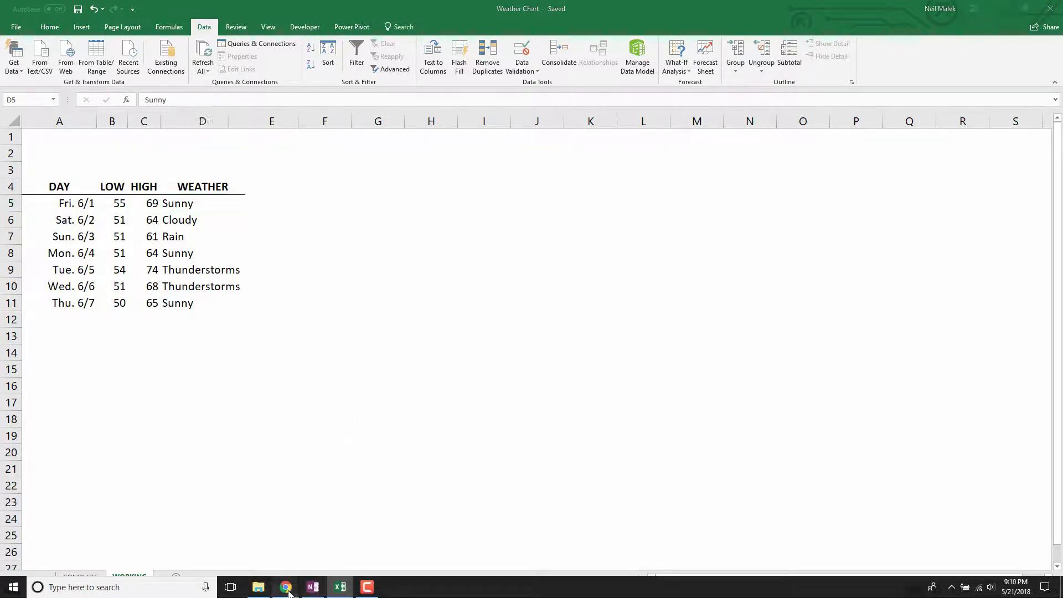
pyautogui.click(349, 534)
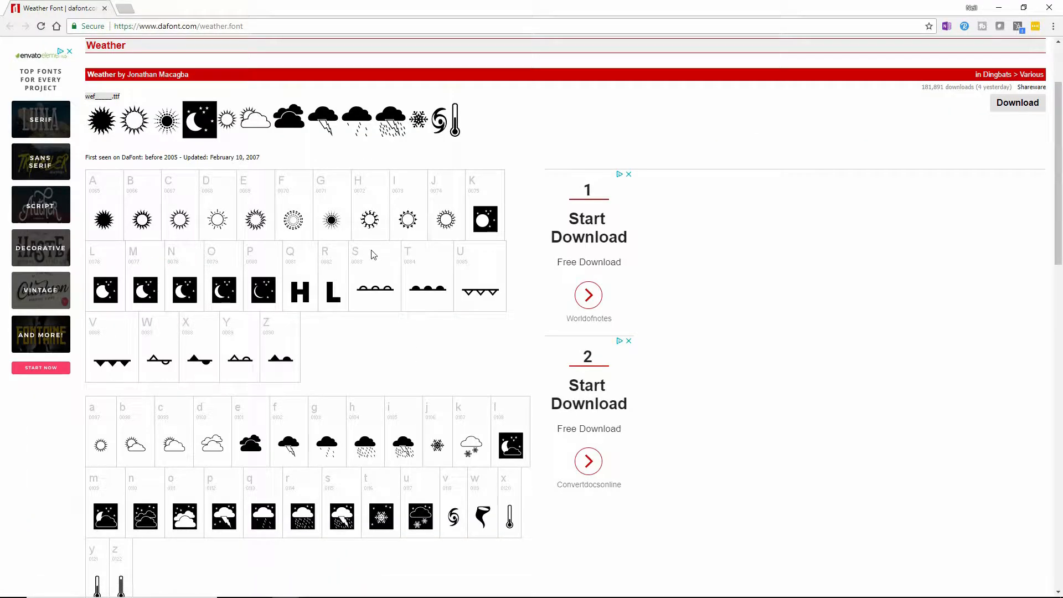
pyautogui.scroll(2, 263, 135)
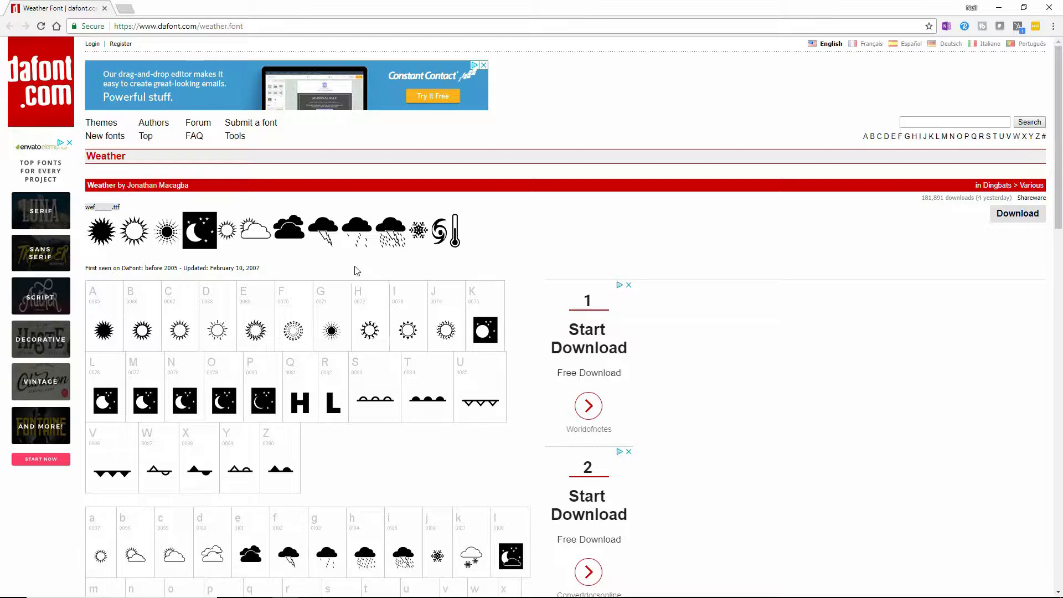
pyautogui.click(1000, 8)
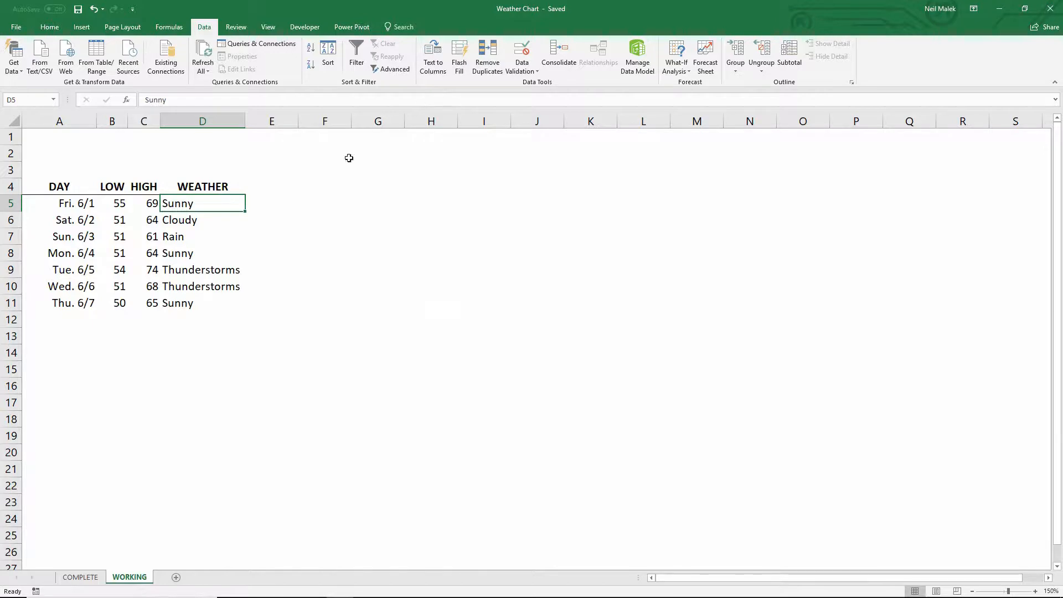
# Step: Enter the lookup table headers WEATHER in cell A14 and ICON in cell B14
pyautogui.click(76, 352)
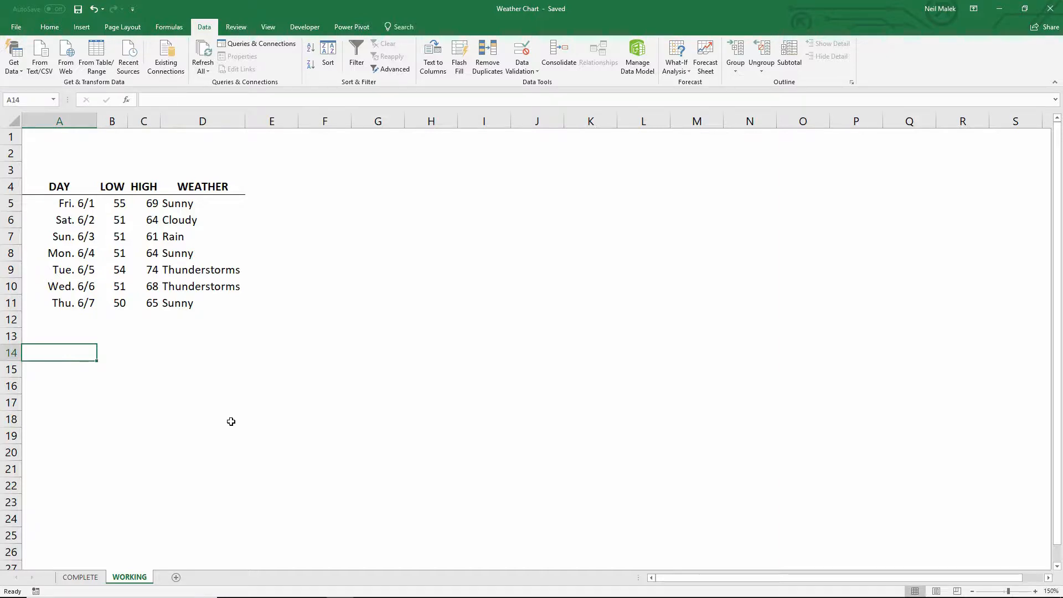
pyautogui.write('WEATHER')
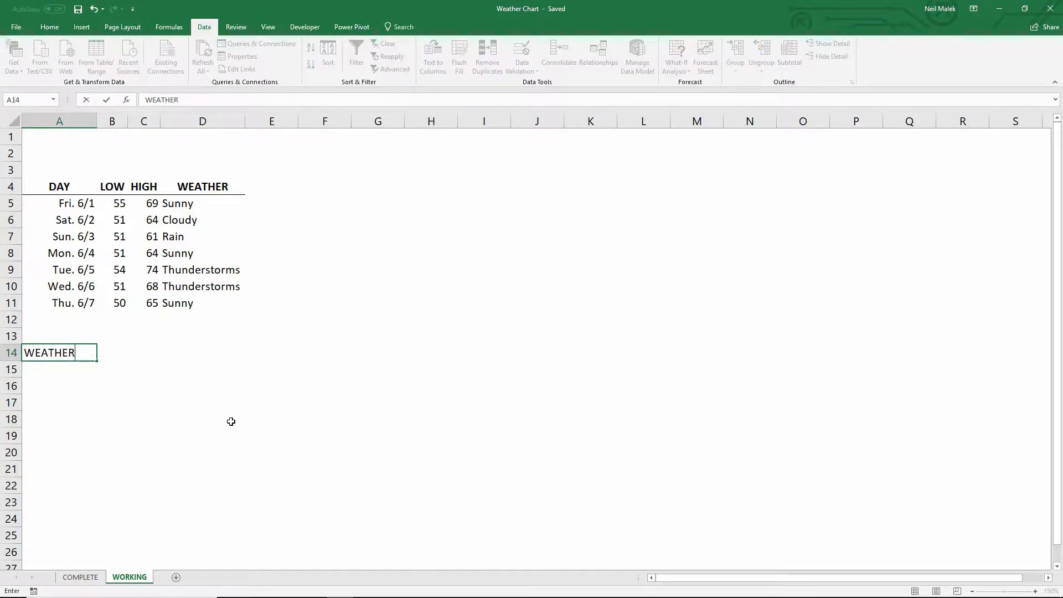
pyautogui.press('Tab')
pyautogui.write('ICON')
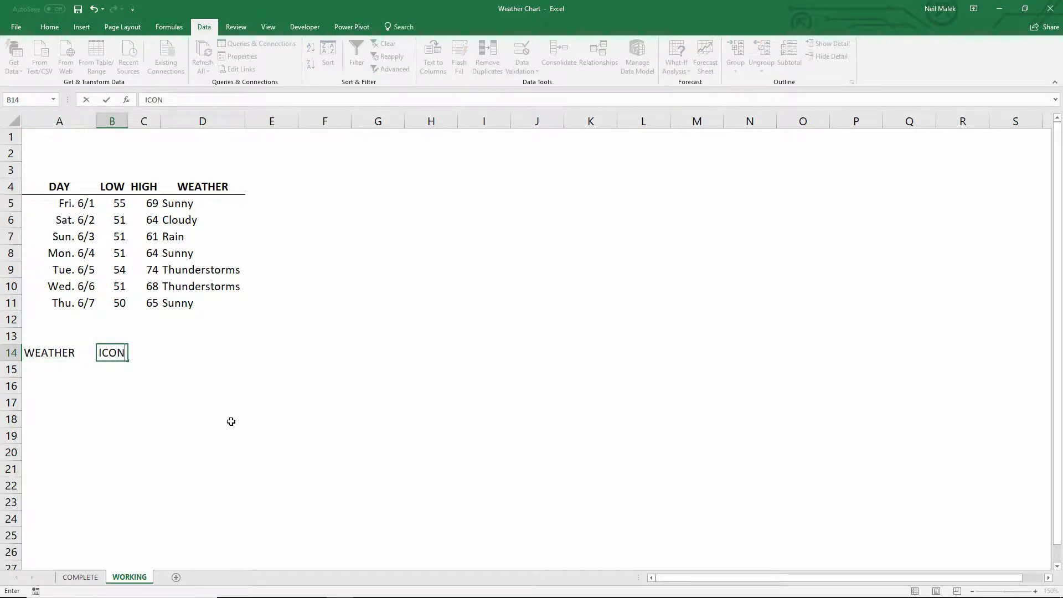
pyautogui.press('Return')
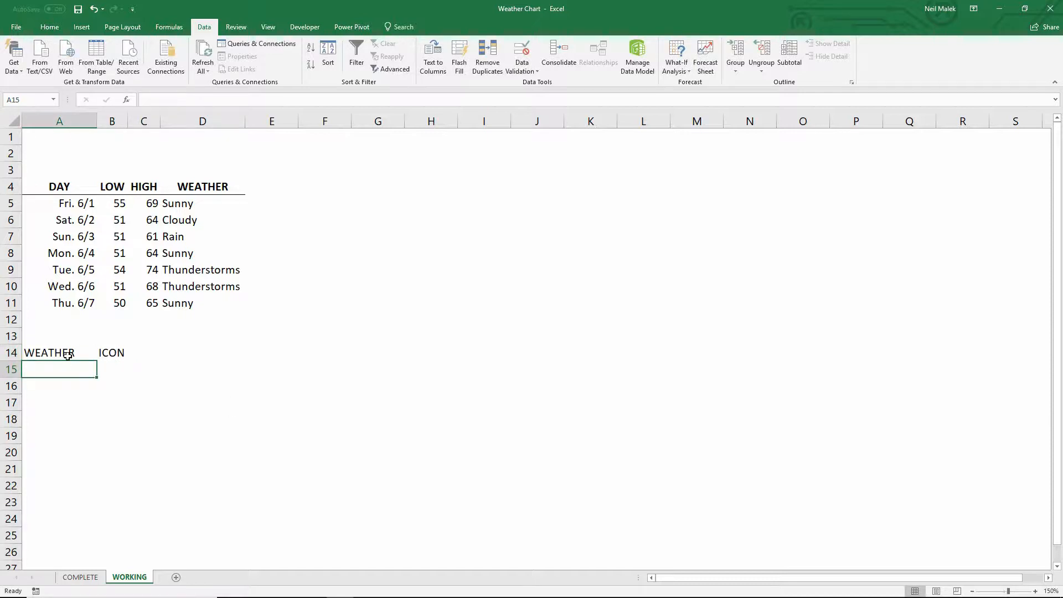
# Step: Make the headers in A14:B14 bold and center them horizontally
pyautogui.moveTo(68, 356); pyautogui.dragTo(117, 354)
pyautogui.hotkey('ctrl', 'b')
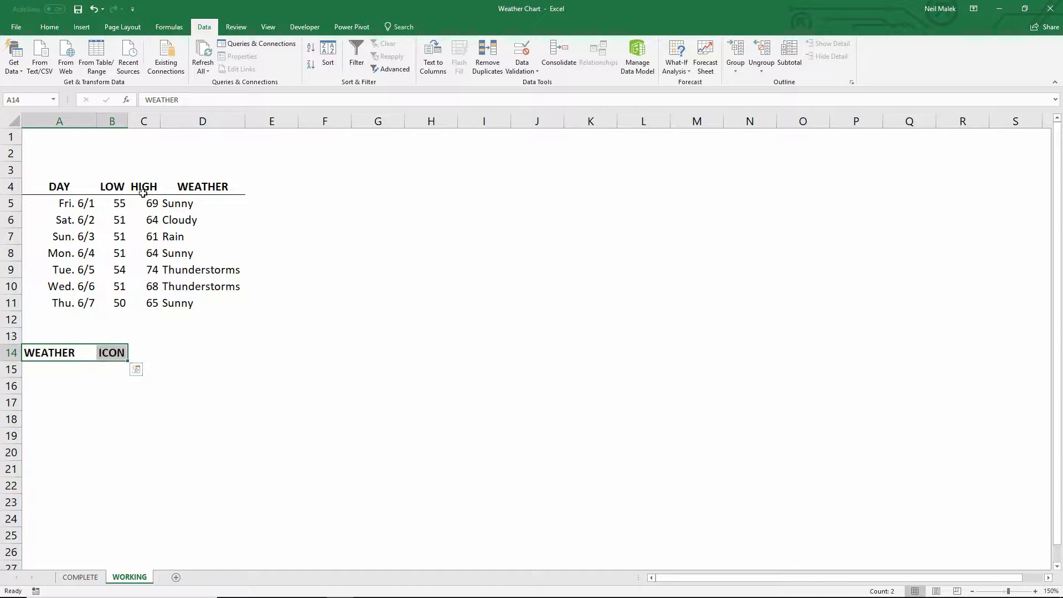
pyautogui.click(49, 27)
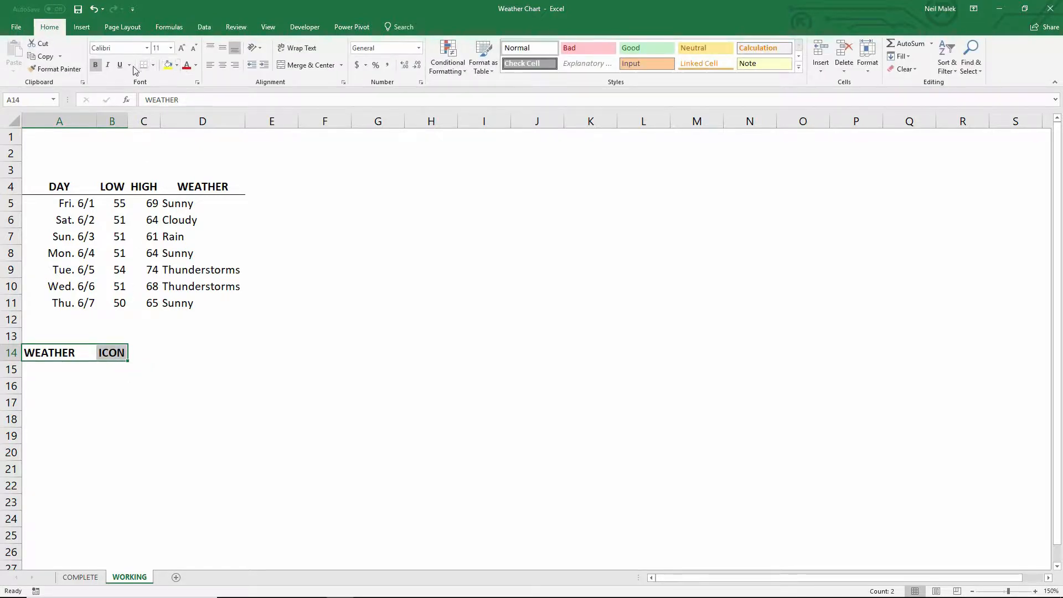
pyautogui.click(223, 66)
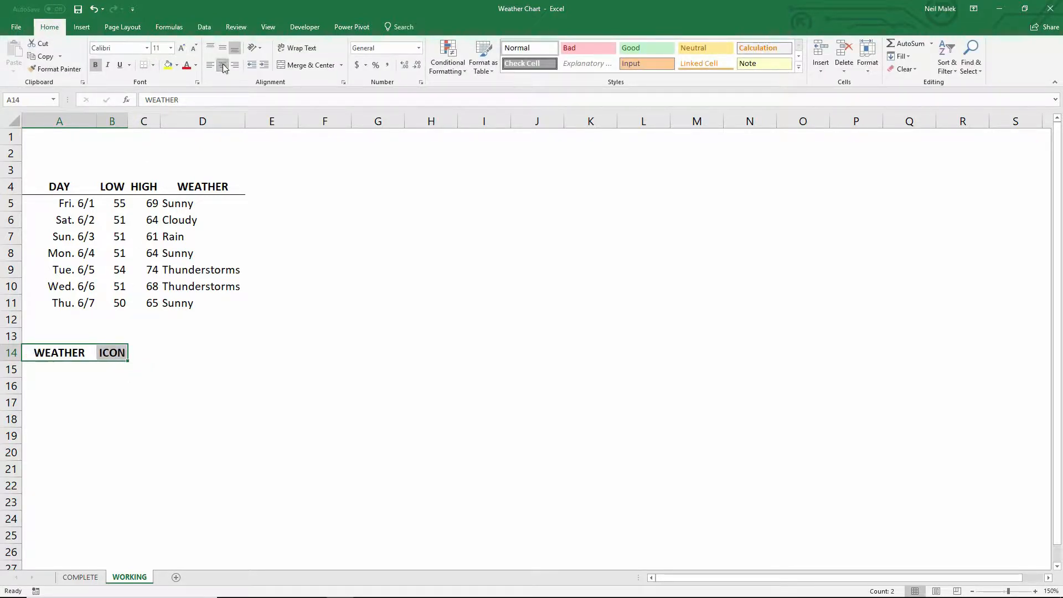
# Step: Enter Sunny in cell A15 and Partly Cloudy in cell A16 under the WEATHER header
pyautogui.click(67, 373)
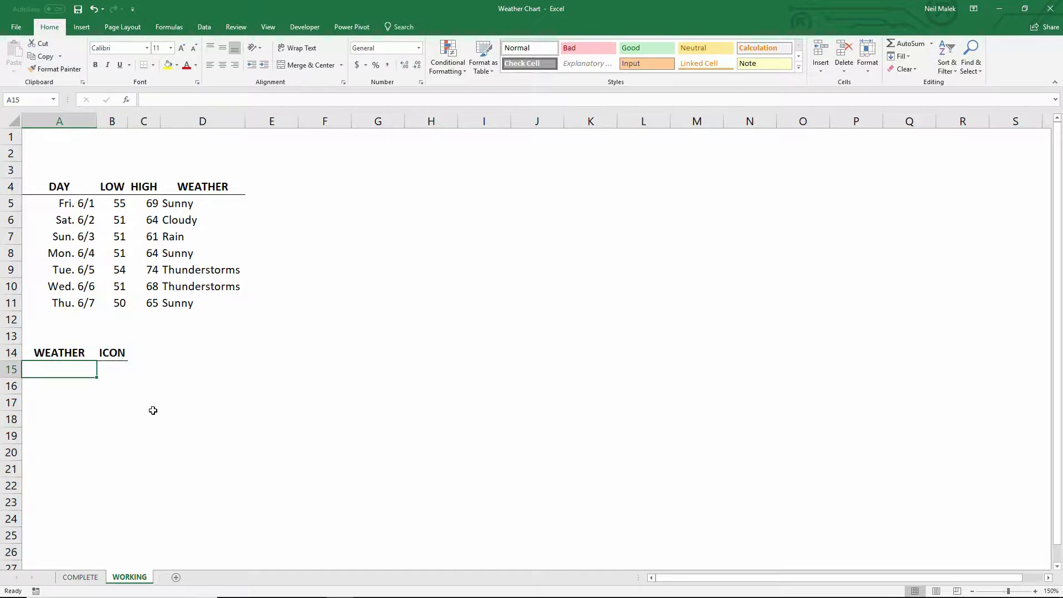
pyautogui.write('Sunny')
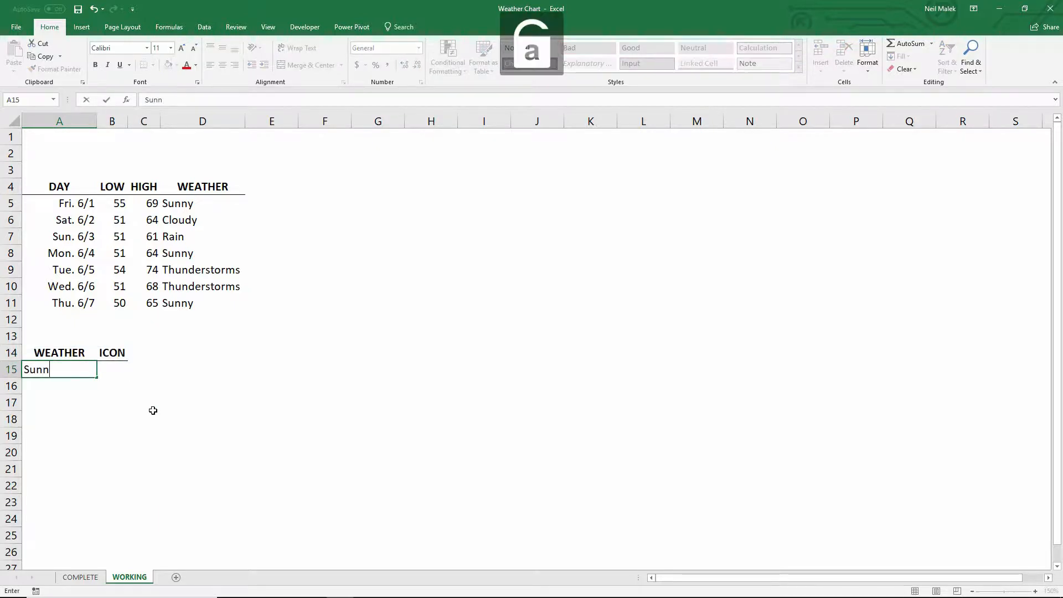
pyautogui.press('Return')
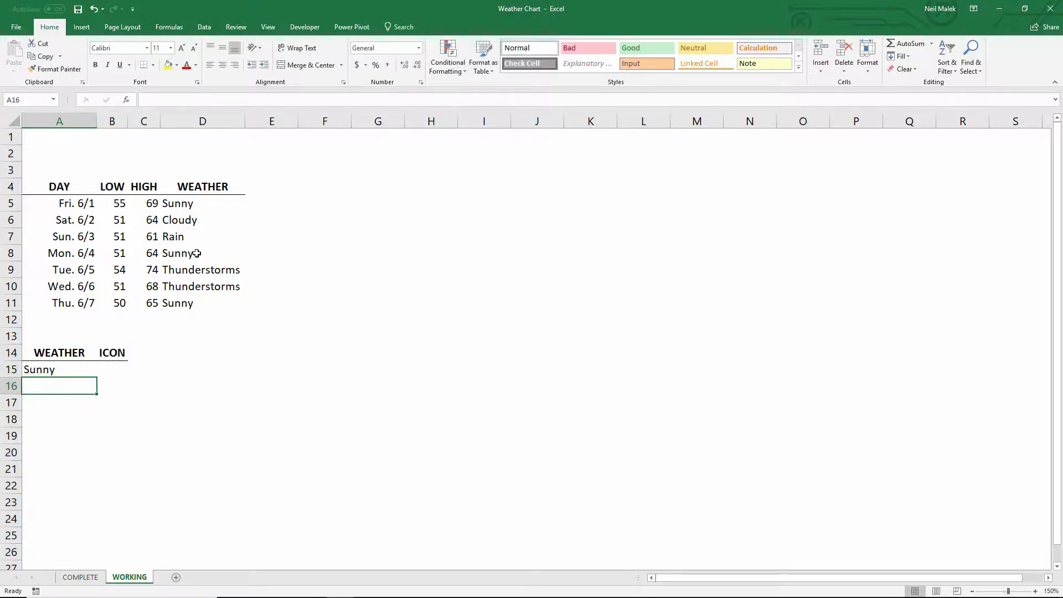
pyautogui.write('Partly Cloudy')
pyautogui.press('Return')
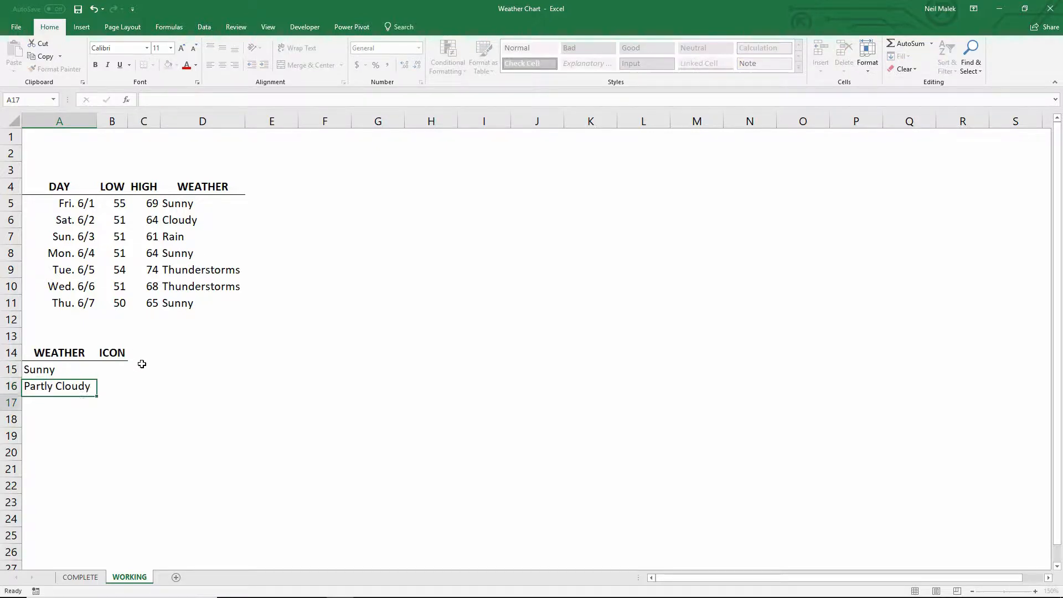
# Step: Copy Cloudy from the forecast's weather column into A17 and Rain into A18
pyautogui.click(190, 219)
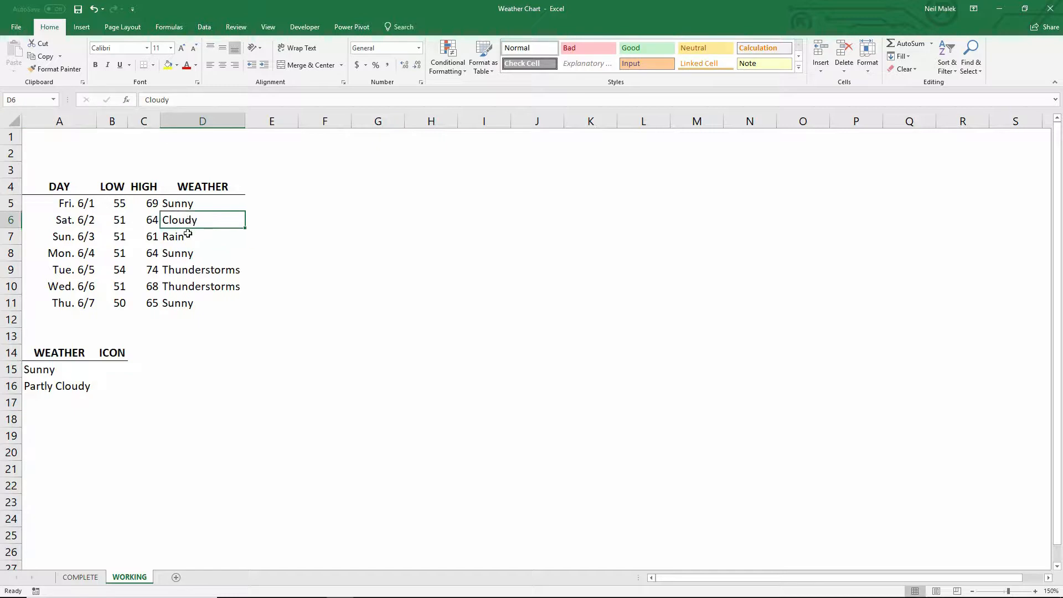
pyautogui.hotkey('ctrl', 'c')
pyautogui.click(36, 403)
pyautogui.hotkey('ctrl', 'v')
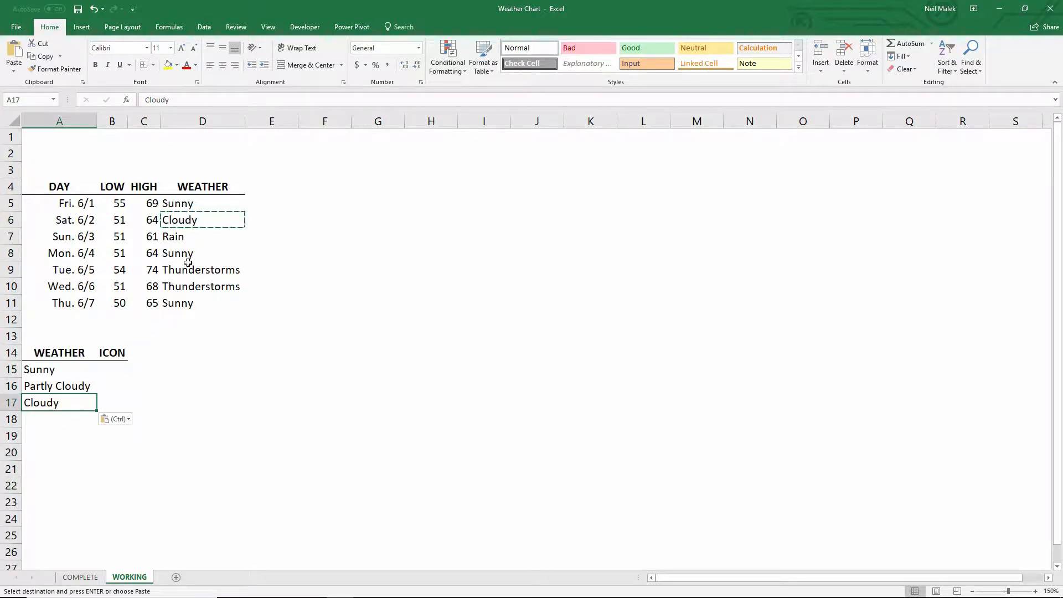
pyautogui.click(196, 237)
pyautogui.hotkey('ctrl', 'c')
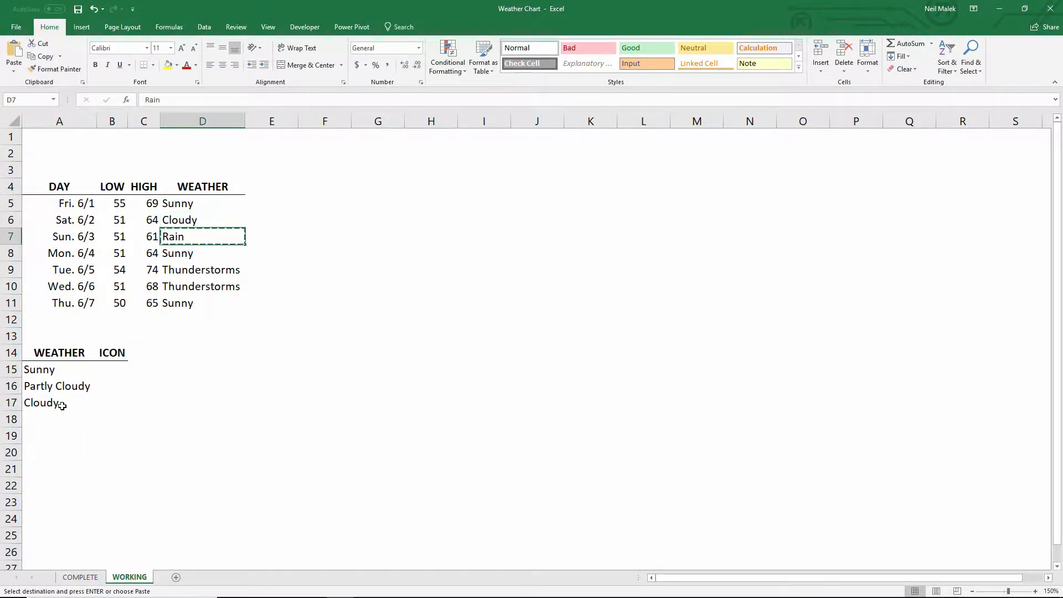
pyautogui.click(55, 418)
pyautogui.hotkey('ctrl', 'v')
# Step: Copy Thunderstorms from the forecast into A19 and widen column A to fit the text
pyautogui.click(171, 285)
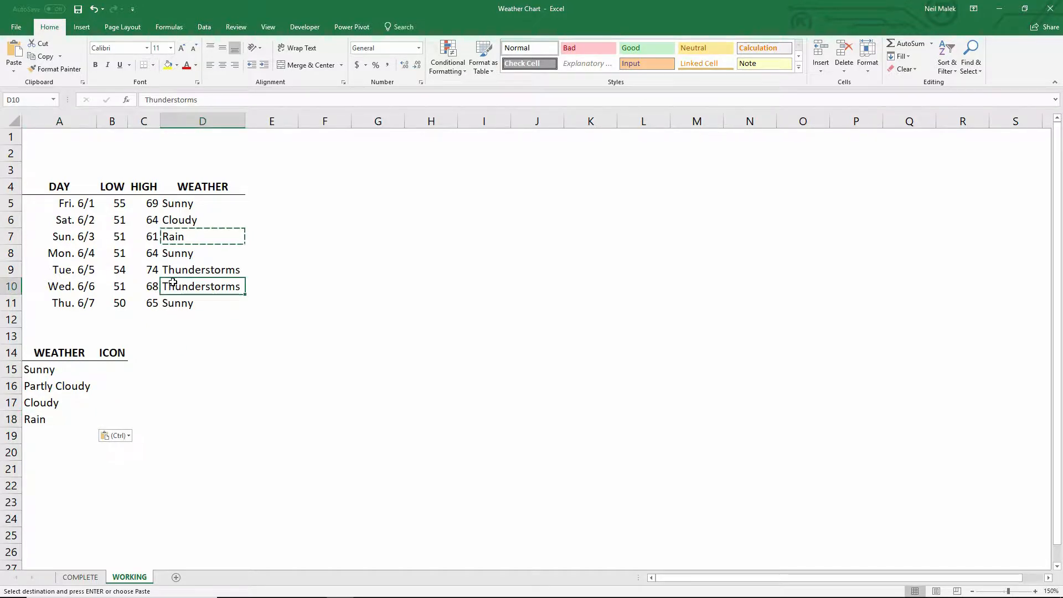
pyautogui.hotkey('ctrl', 'c')
pyautogui.click(38, 436)
pyautogui.hotkey('ctrl', 'v')
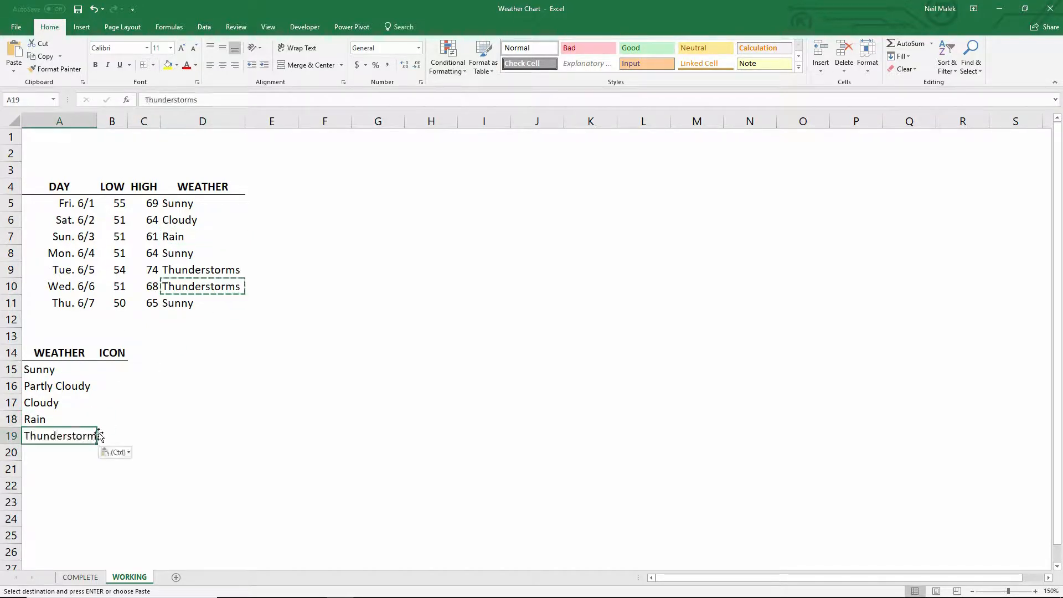
pyautogui.press('Escape')
pyautogui.moveTo(97, 121); pyautogui.dragTo(108, 121)
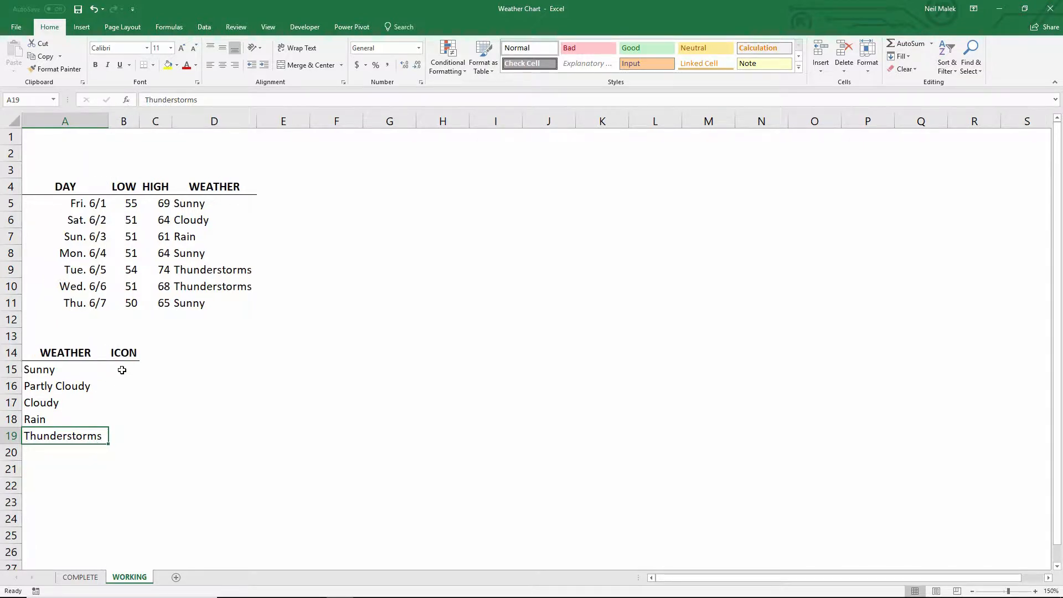
# Step: Check which letter matches each weather icon in the COMPLETE sheet's lookup table, and return to the WORKING sheet
pyautogui.click(92, 577)
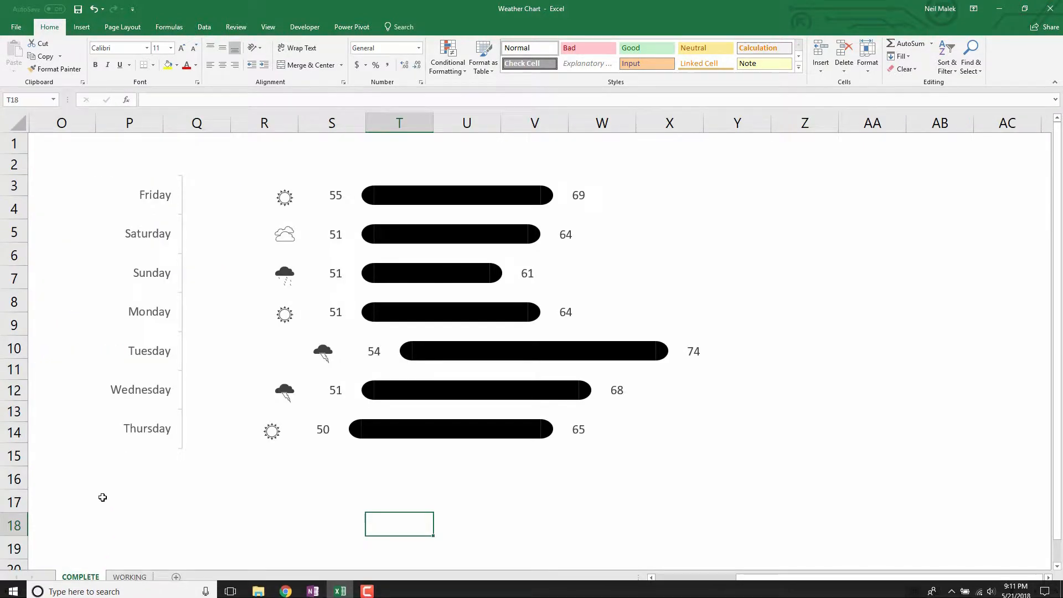
pyautogui.click(677, 576)
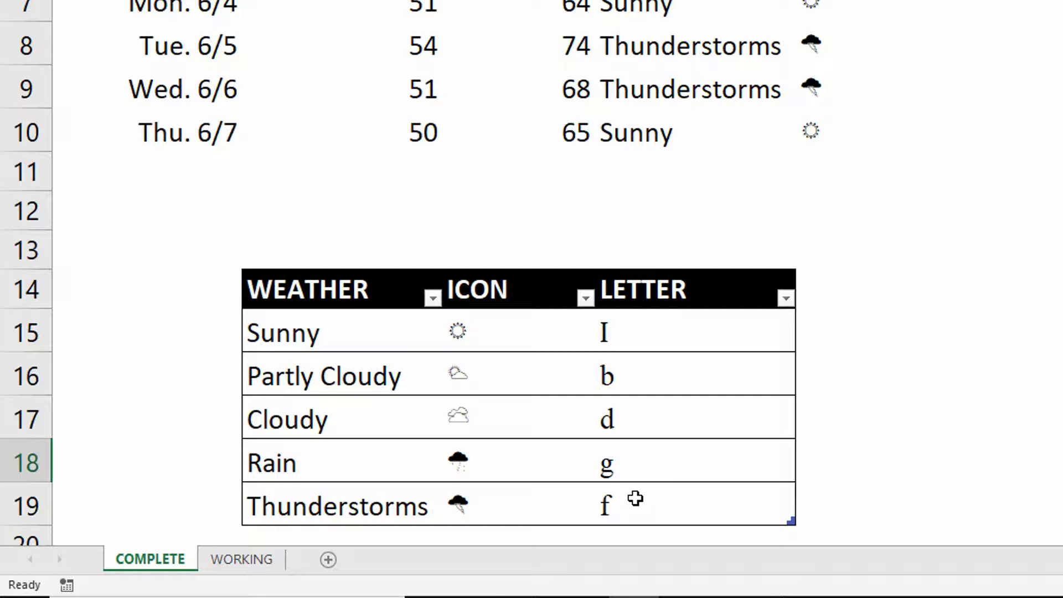
pyautogui.click(237, 560)
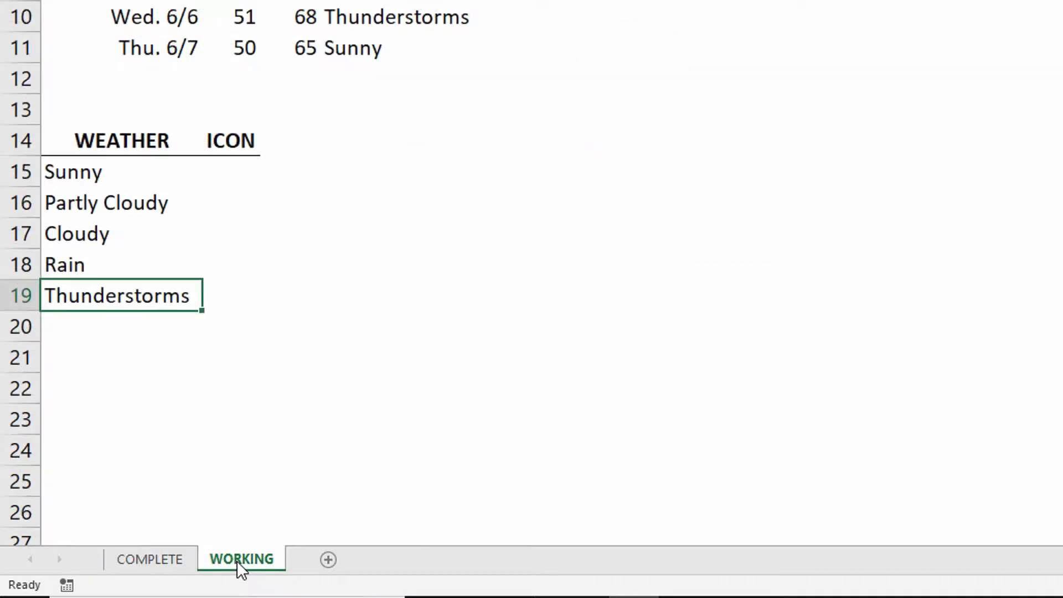
# Step: Fill the ICON column in B15:B19 with the letters I, b, d, g and f, one per weather type
pyautogui.click(233, 175)
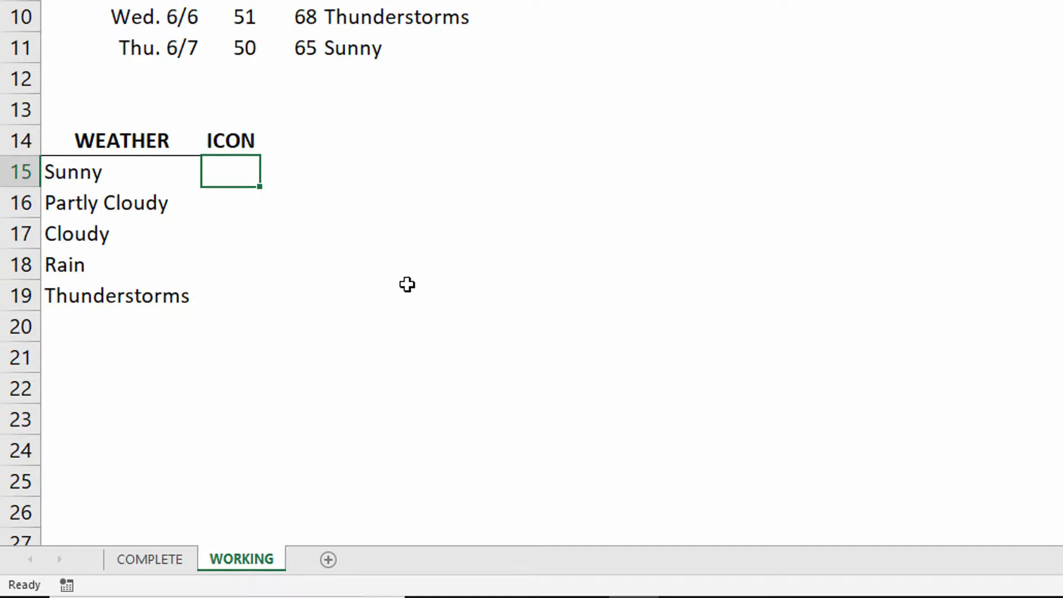
pyautogui.write('I')
pyautogui.press('Return')
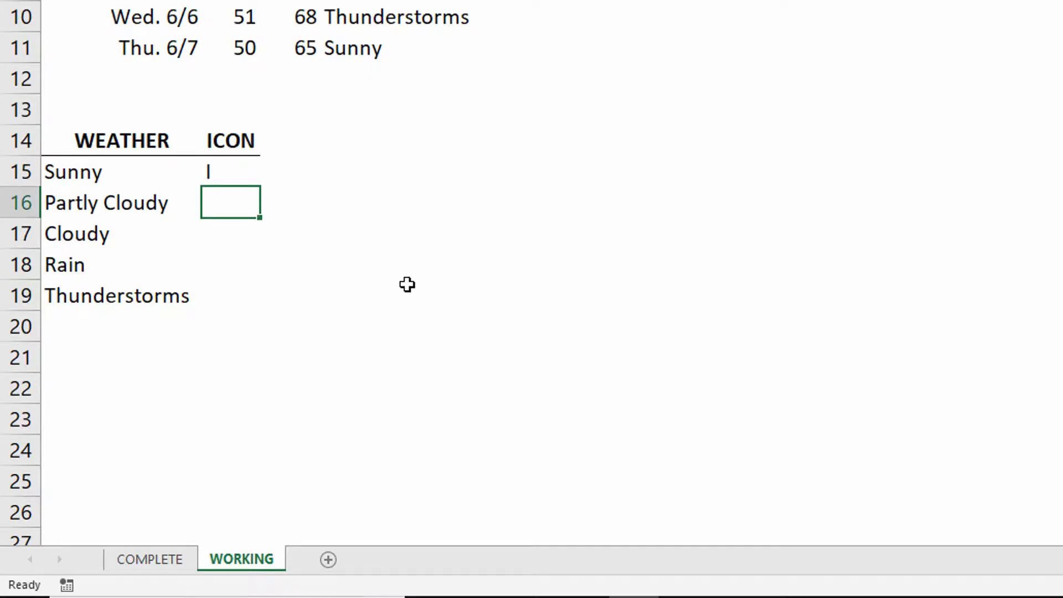
pyautogui.write('b')
pyautogui.press('Return')
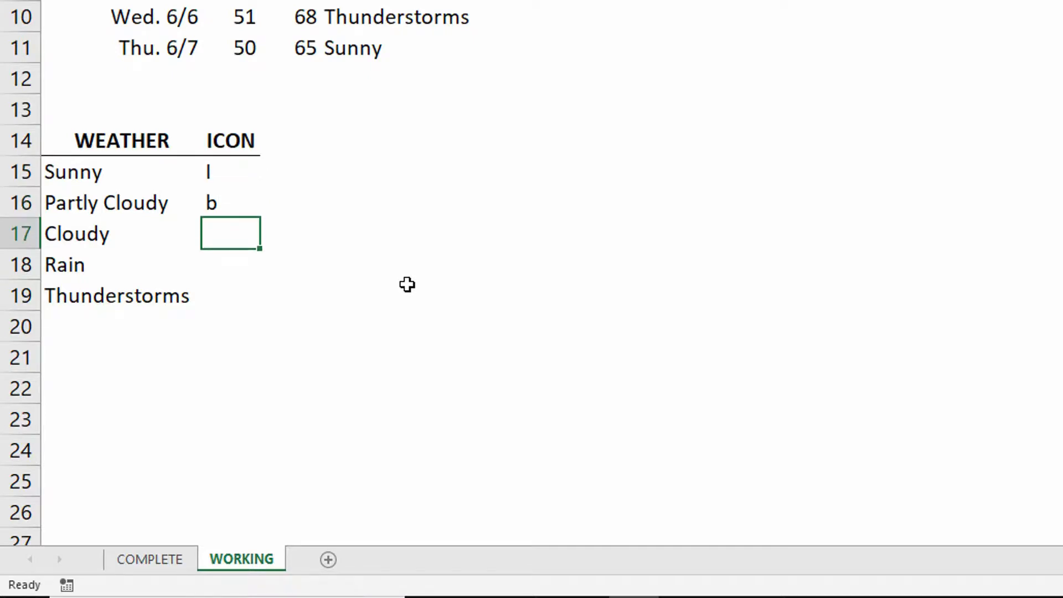
pyautogui.write('d')
pyautogui.press('Return')
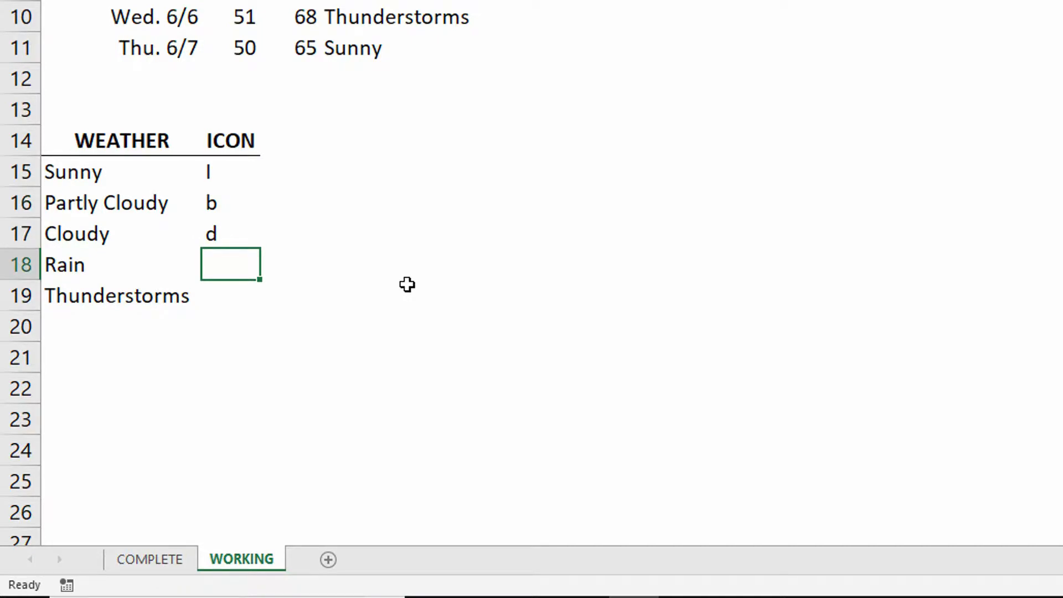
pyautogui.write('g')
pyautogui.press('Return')
pyautogui.write('f')
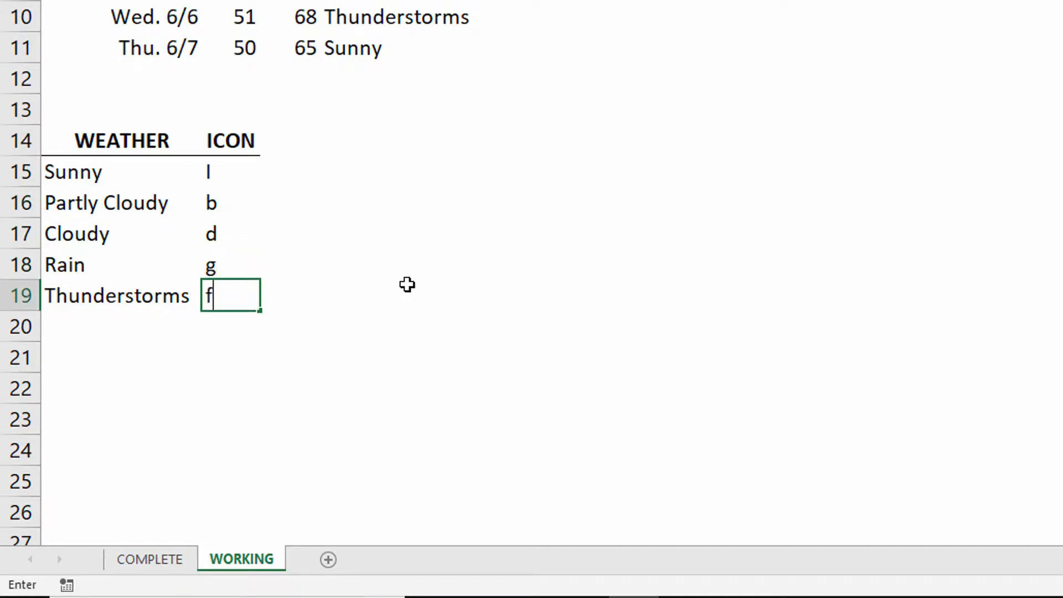
pyautogui.press('Return')
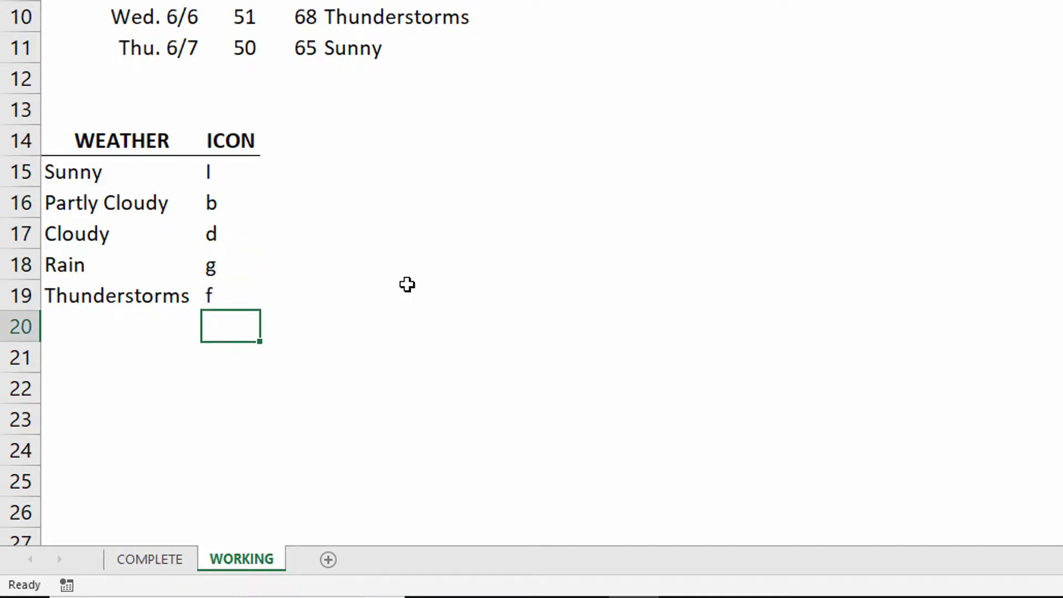
# Step: Apply the Weather font to the icon letters in B15:B19 of the WORKING sheet's lookup table
pyautogui.click(158, 558)
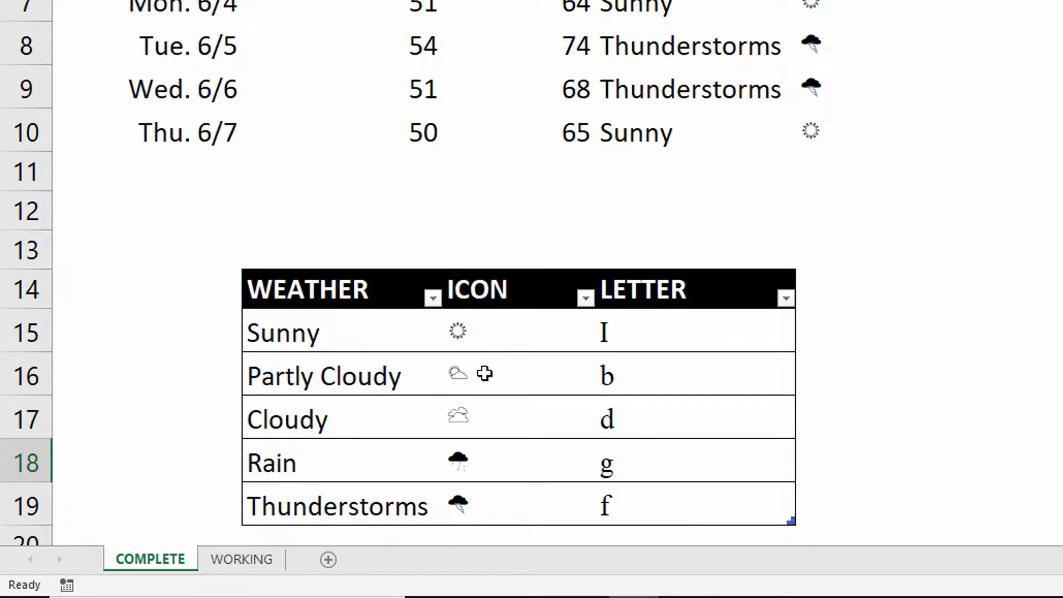
pyautogui.click(241, 558)
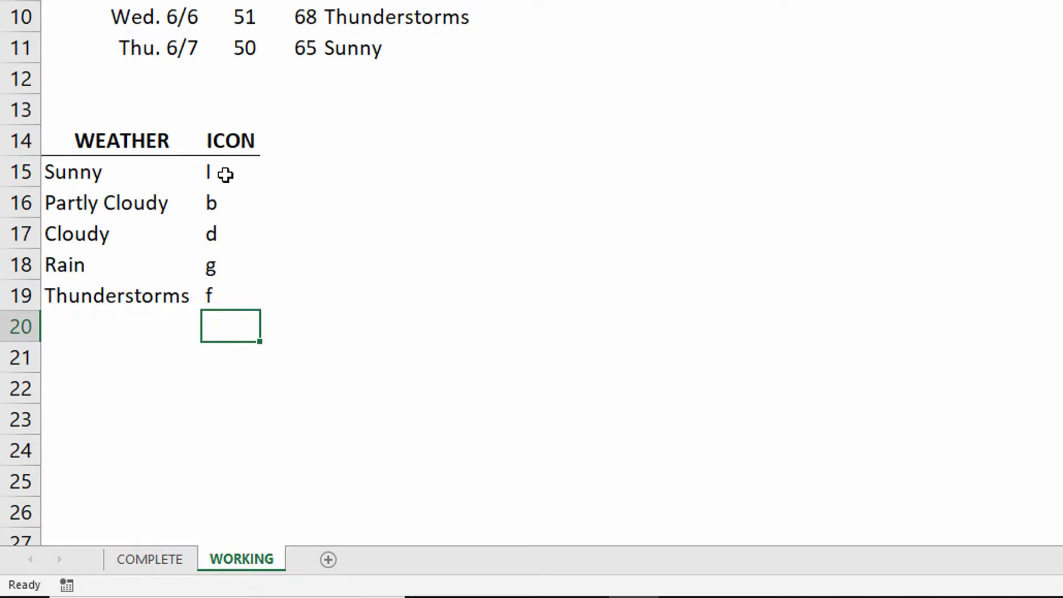
pyautogui.click(225, 172)
pyautogui.moveTo(222, 201); pyautogui.dragTo(220, 296)
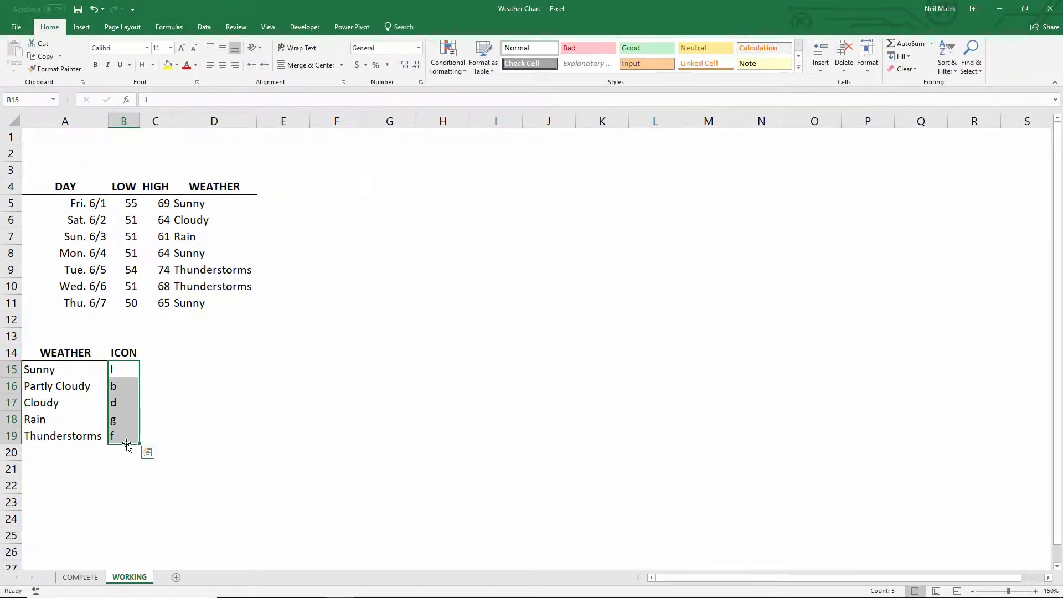
pyautogui.click(119, 48)
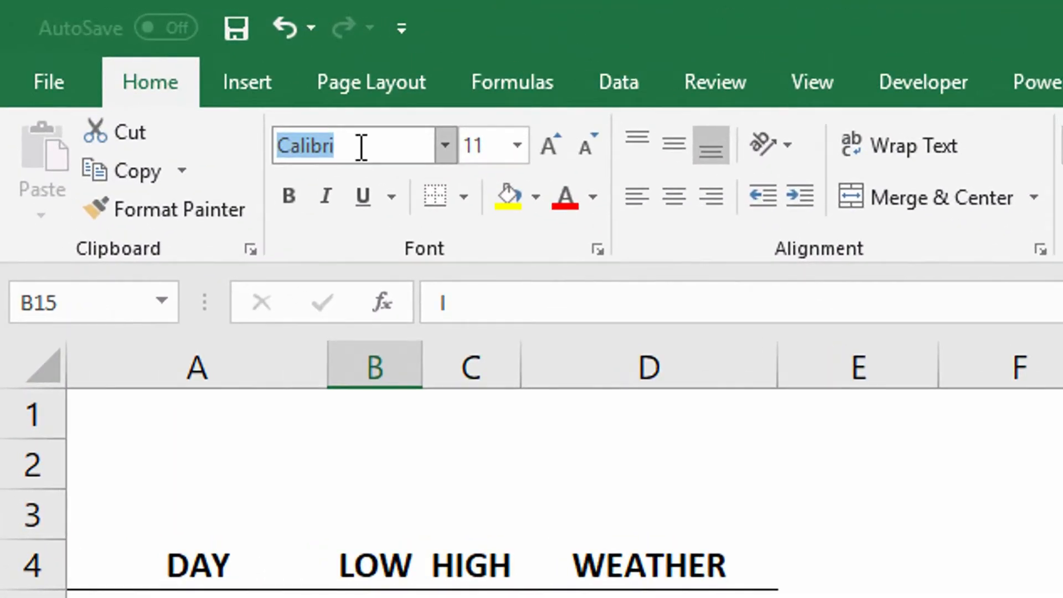
pyautogui.write('Web')
pyautogui.press('BackSpace')
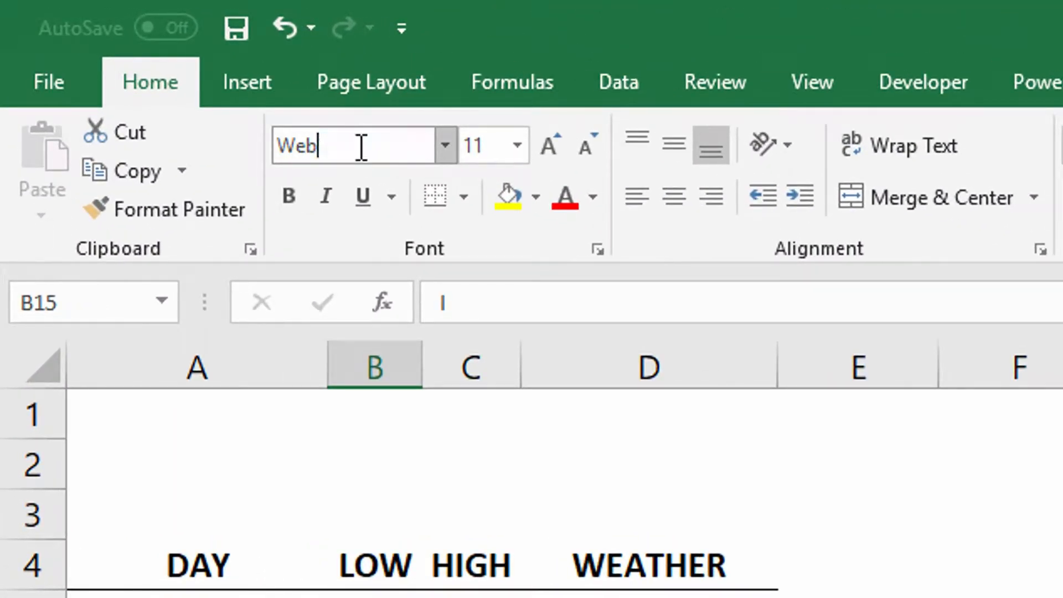
pyautogui.press('BackSpace')
pyautogui.write('ather')
pyautogui.press('Tab')
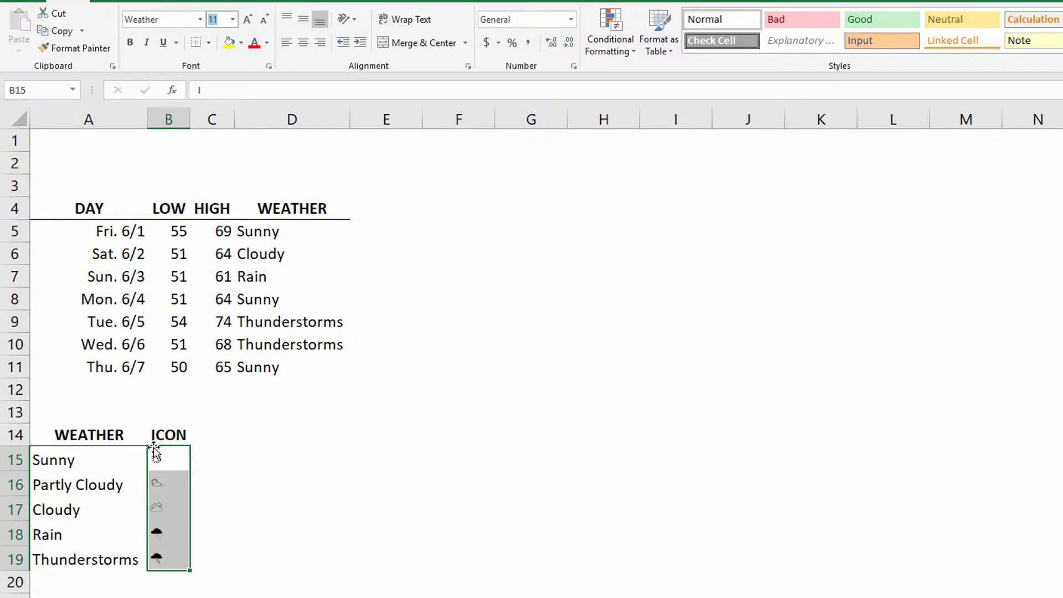
# Step: Add the header ICON in E4, beside the forecast table's WEATHER column
pyautogui.click(368, 207)
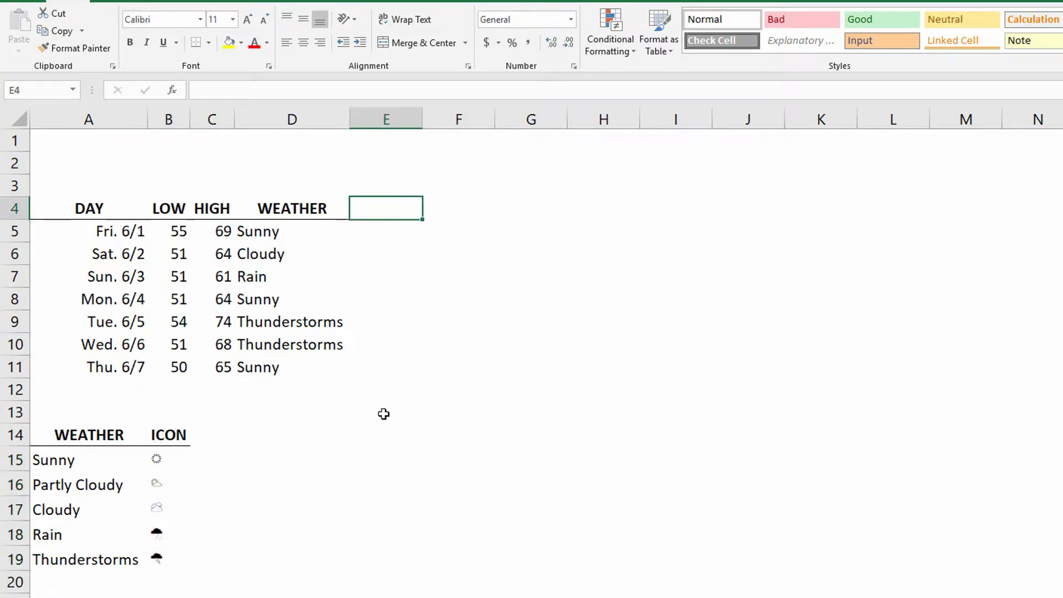
pyautogui.write('ic')
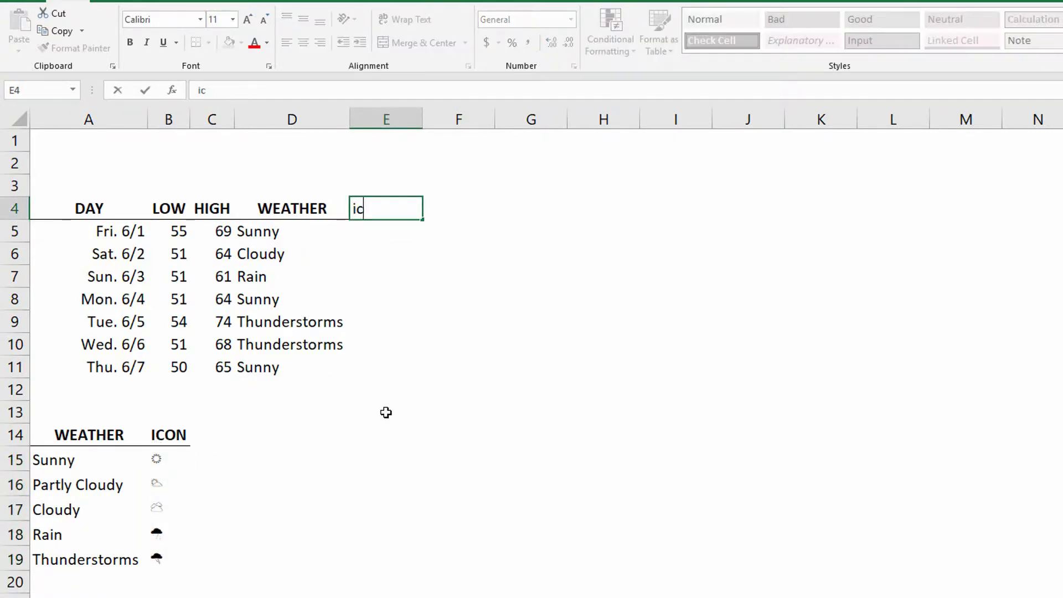
pyautogui.press('BackSpace')
pyautogui.press('BackSpace')
pyautogui.press('capslock')
pyautogui.write('ICON')
pyautogui.press('Return')
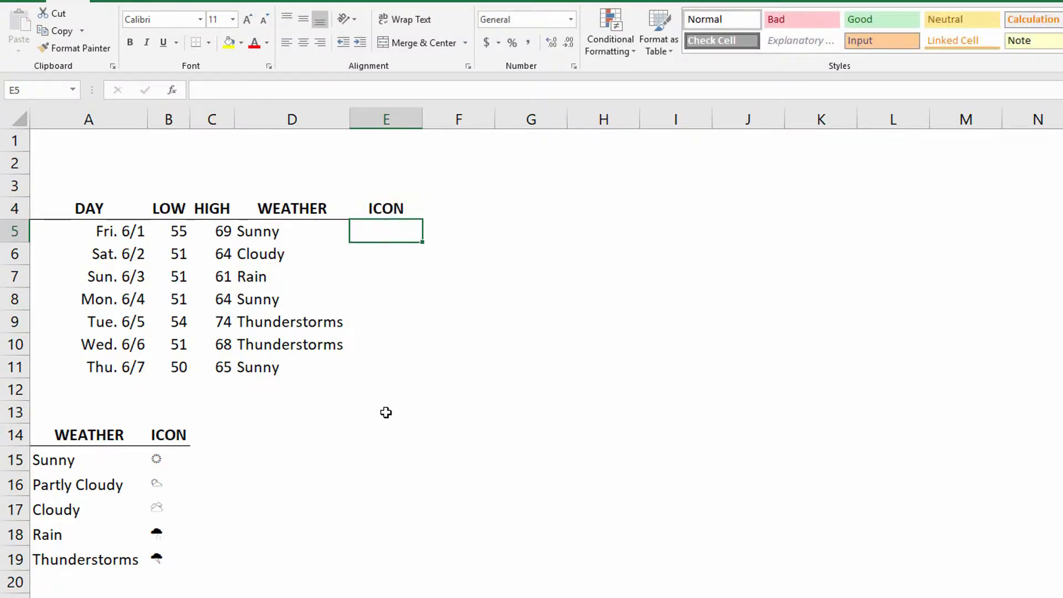
# Step: Start an INDEX formula in E5 with the absolute icon range $B$15:$B$19 as its array
pyautogui.write('=')
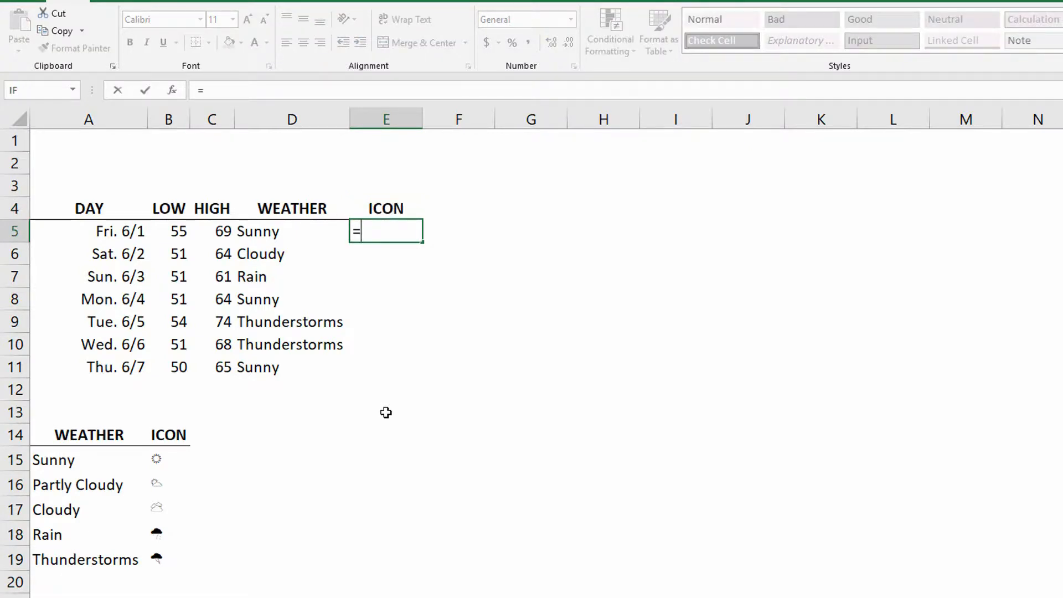
pyautogui.write('INDEX(')
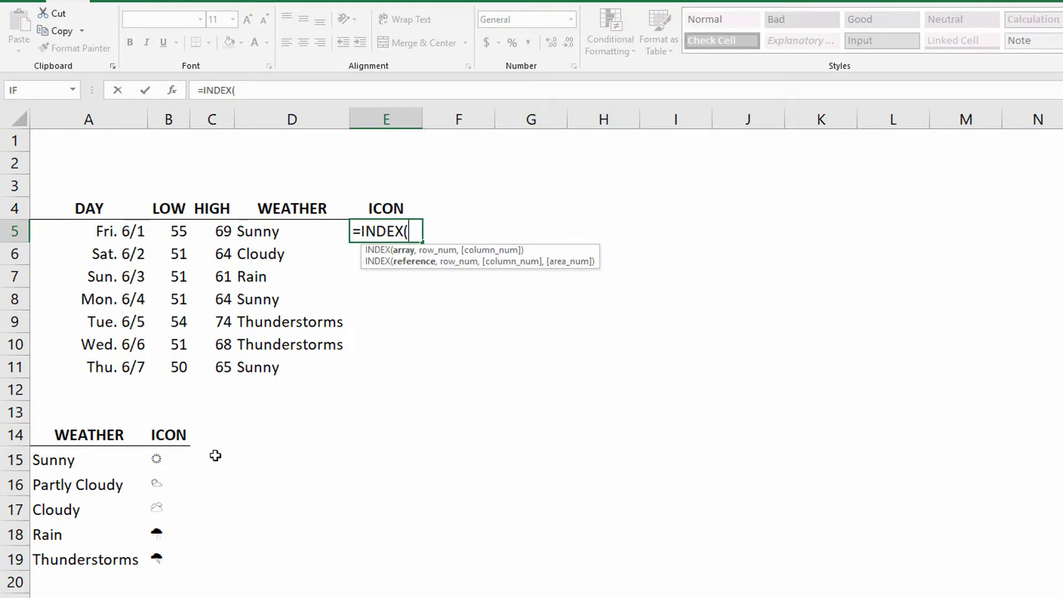
pyautogui.moveTo(161, 460); pyautogui.dragTo(166, 551)
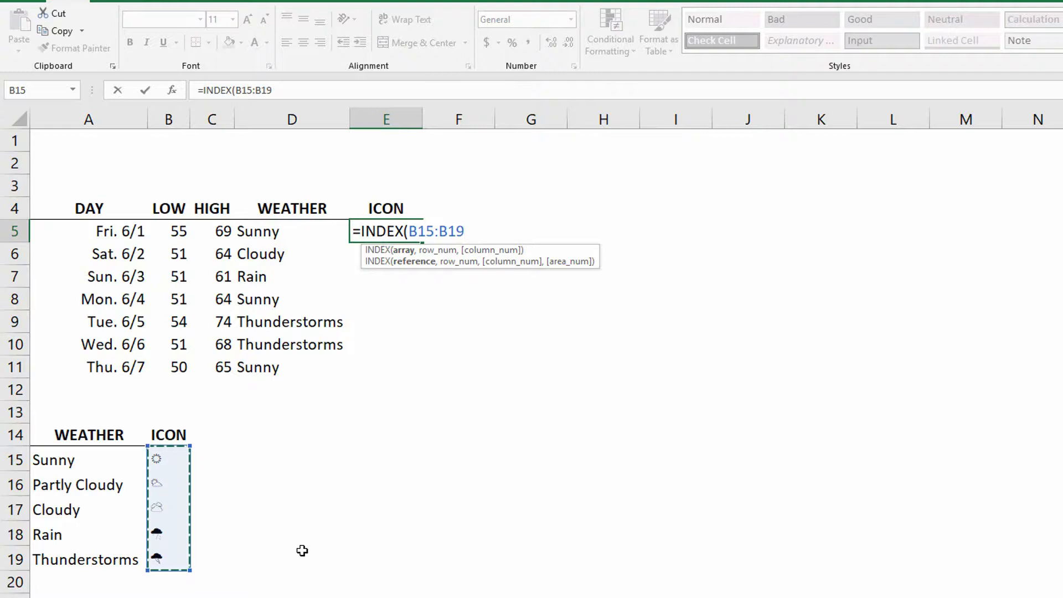
pyautogui.press('F4')
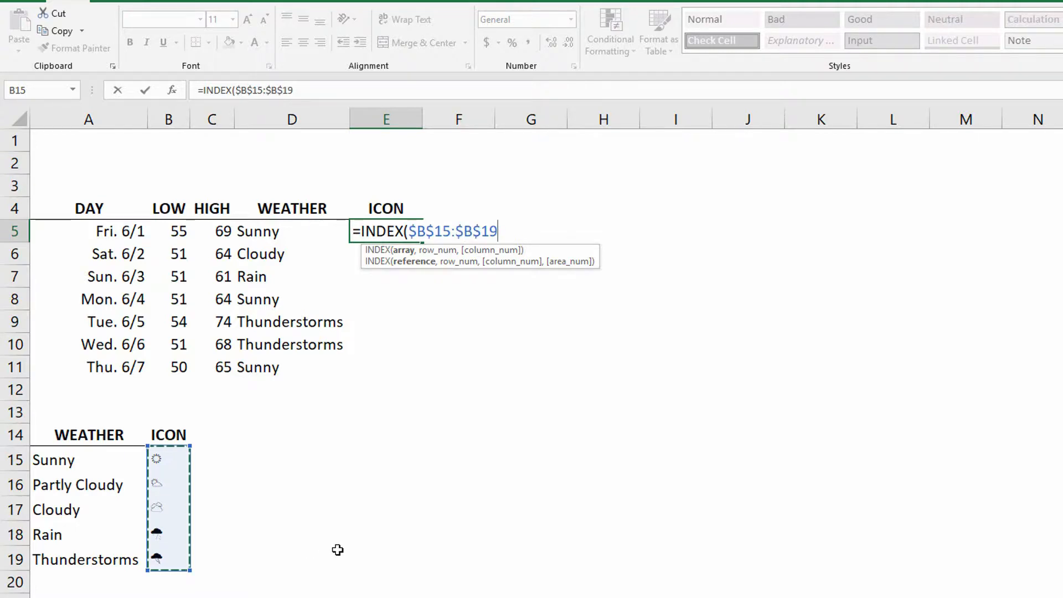
# Step: Complete the E5 formula with MATCH(D5,$A$15:$A$19,0) as the row number, keeping E5 selected
pyautogui.write(',MATCH(')
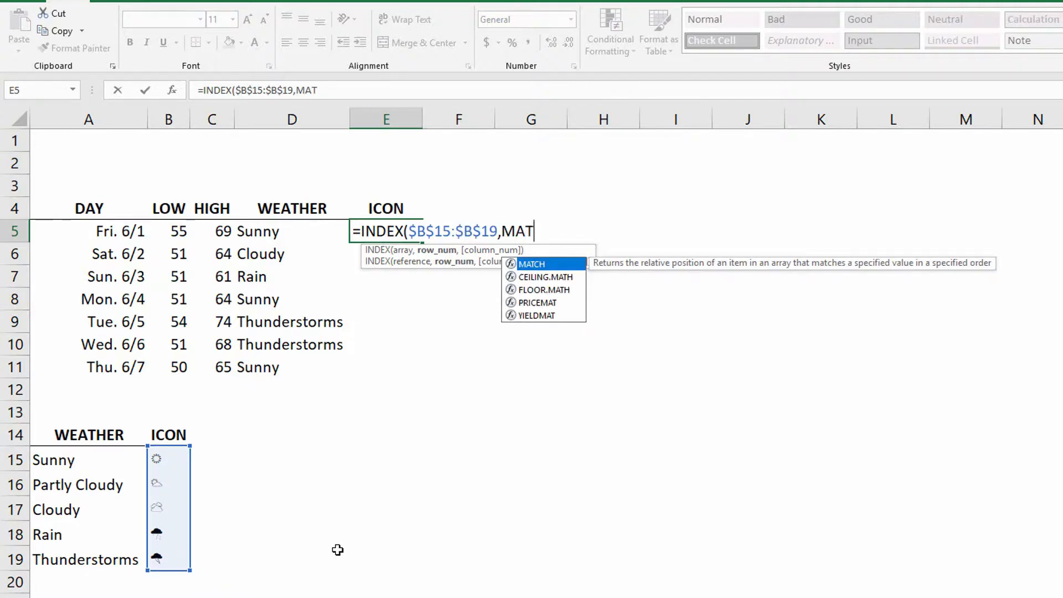
pyautogui.click(260, 231)
pyautogui.write(',')
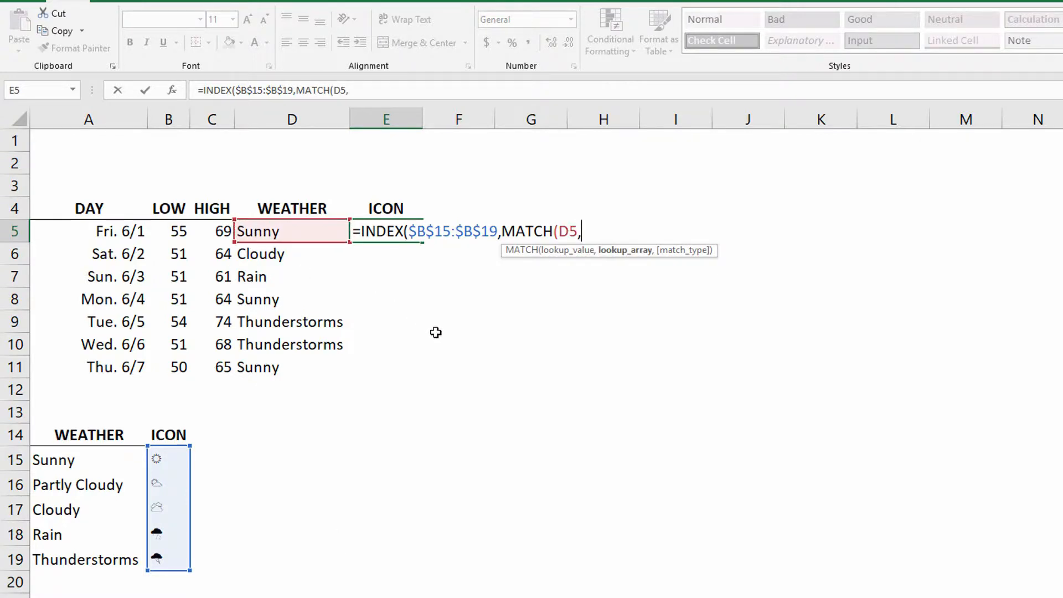
pyautogui.moveTo(97, 454); pyautogui.dragTo(88, 558)
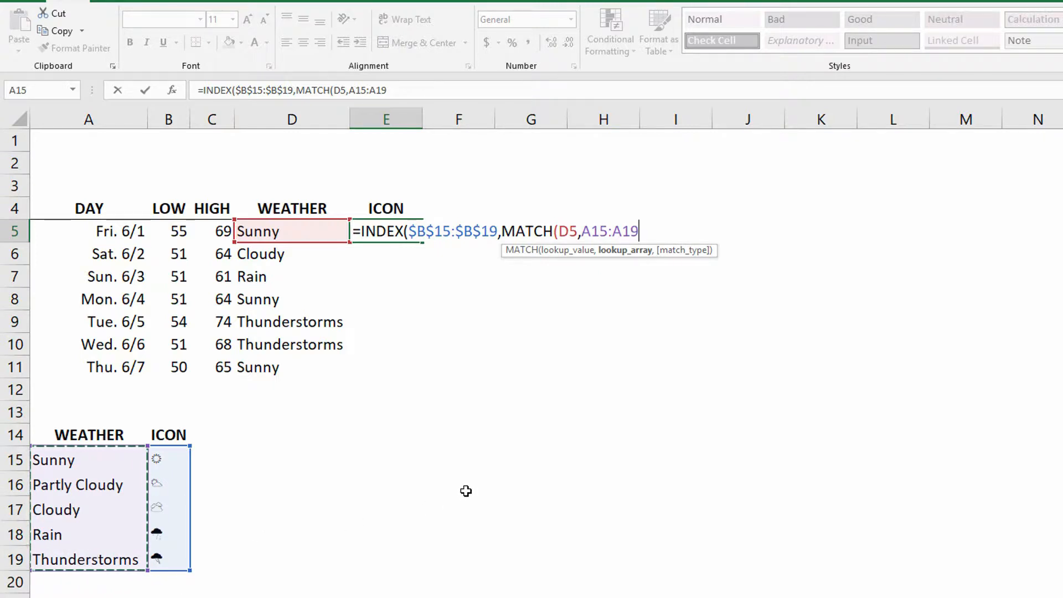
pyautogui.press('F5')
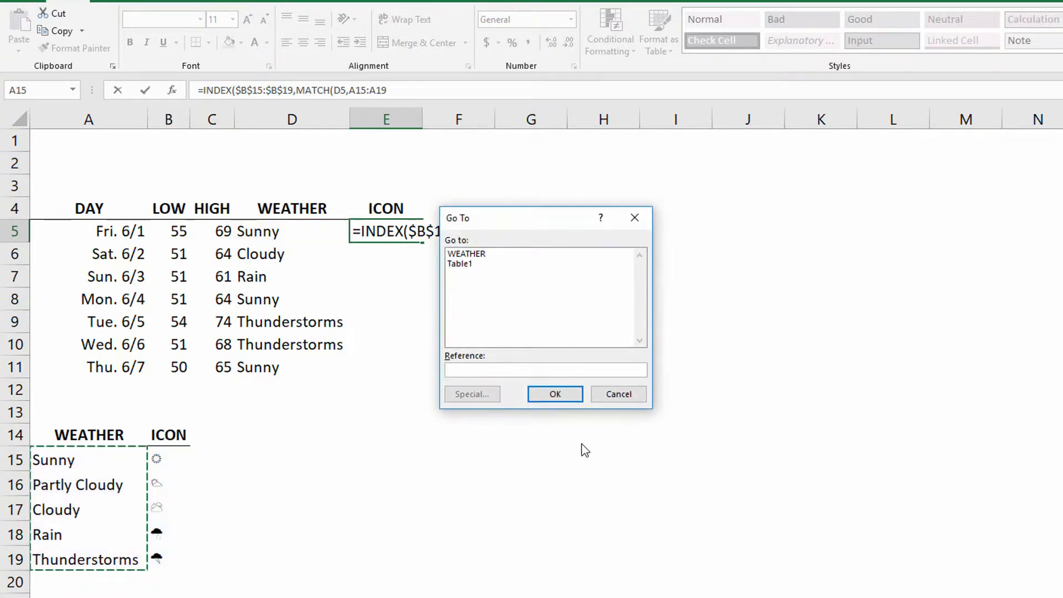
pyautogui.press('Escape')
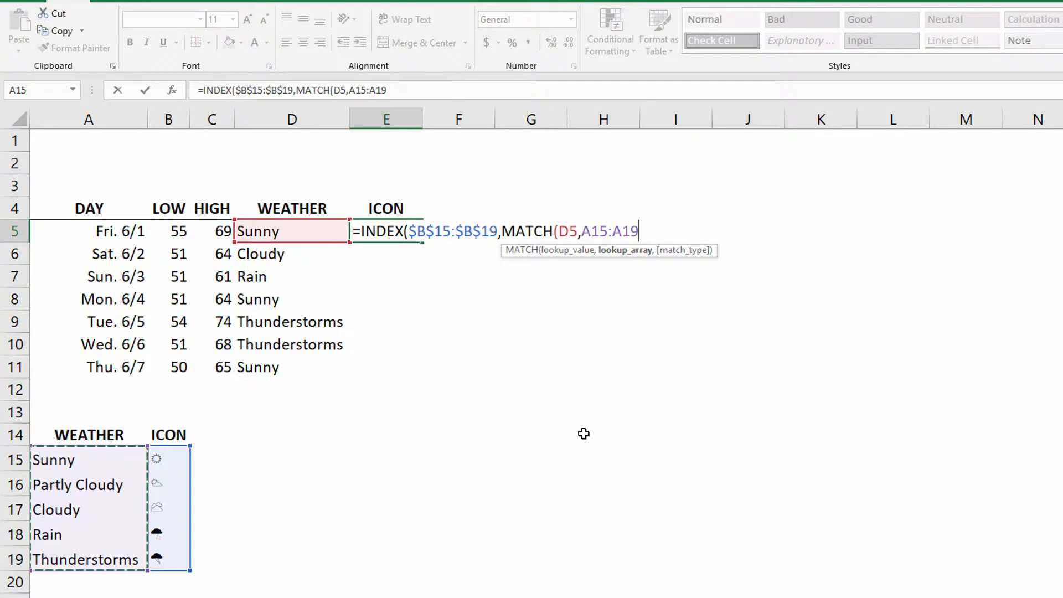
pyautogui.press('F4')
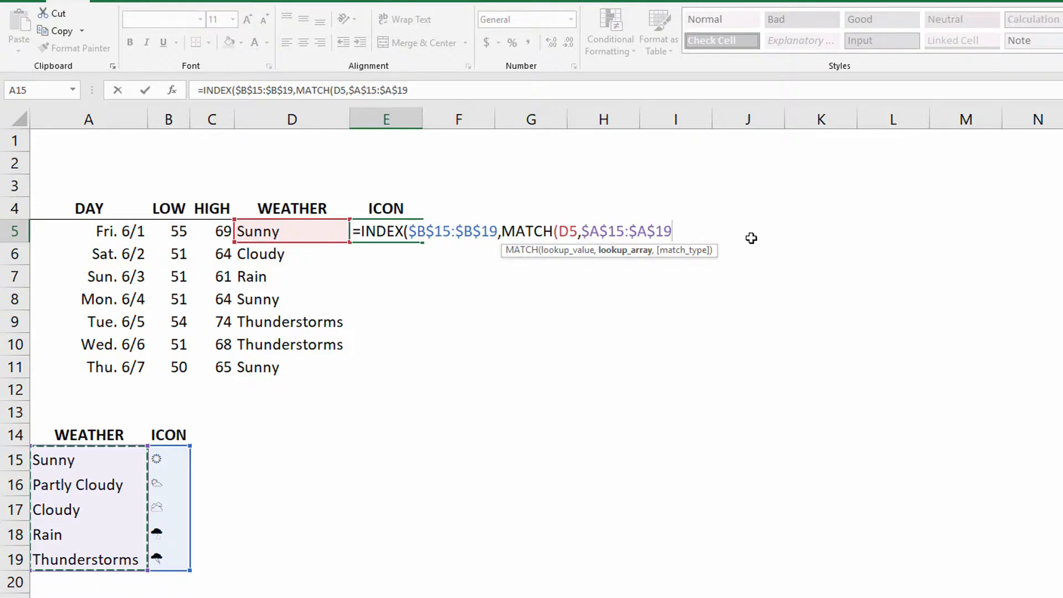
pyautogui.write(',0')
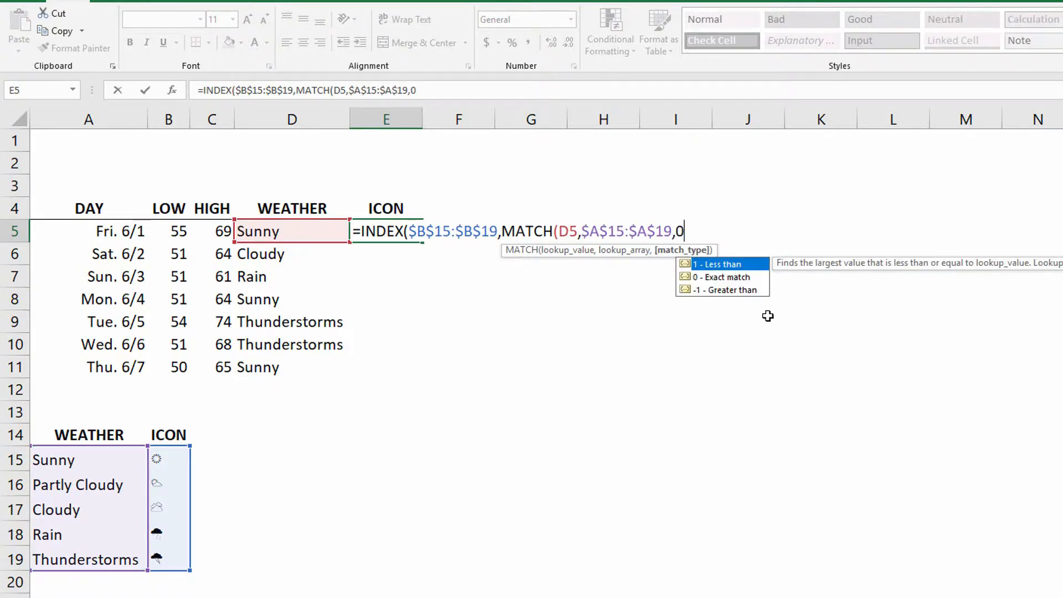
pyautogui.write('))')
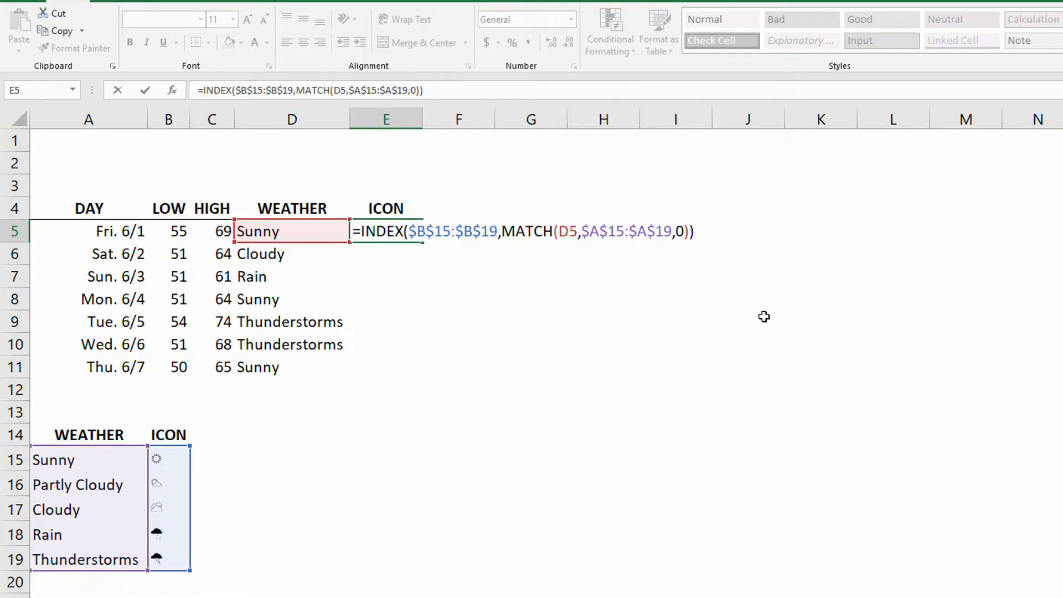
pyautogui.hotkey('ctrl', 'Return')
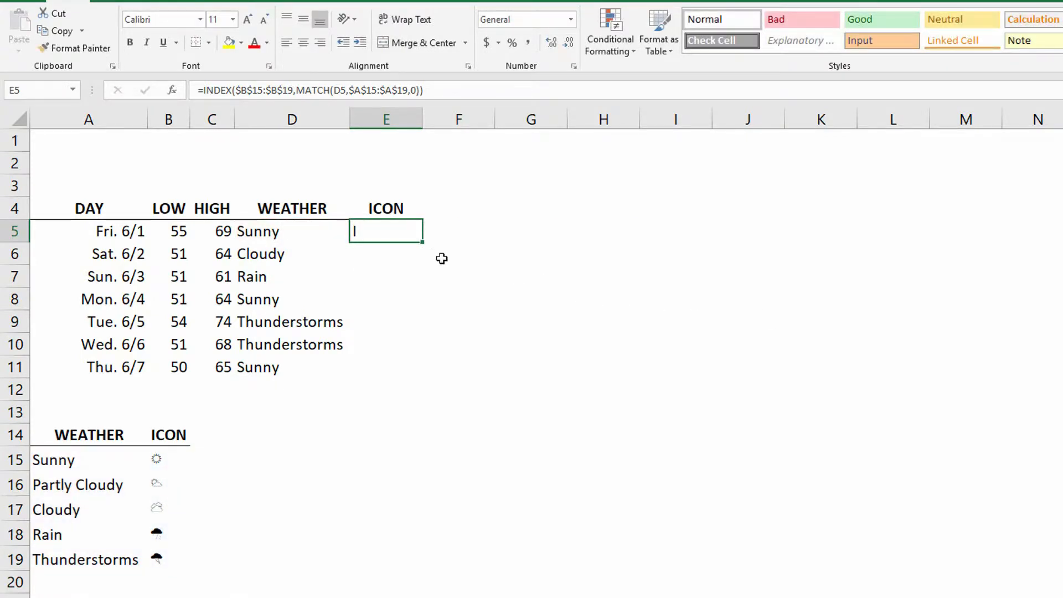
# Step: Fill the E5 lookup formula down to E11 and set the filled cells to the Weather font
pyautogui.doubleClick(422, 242)
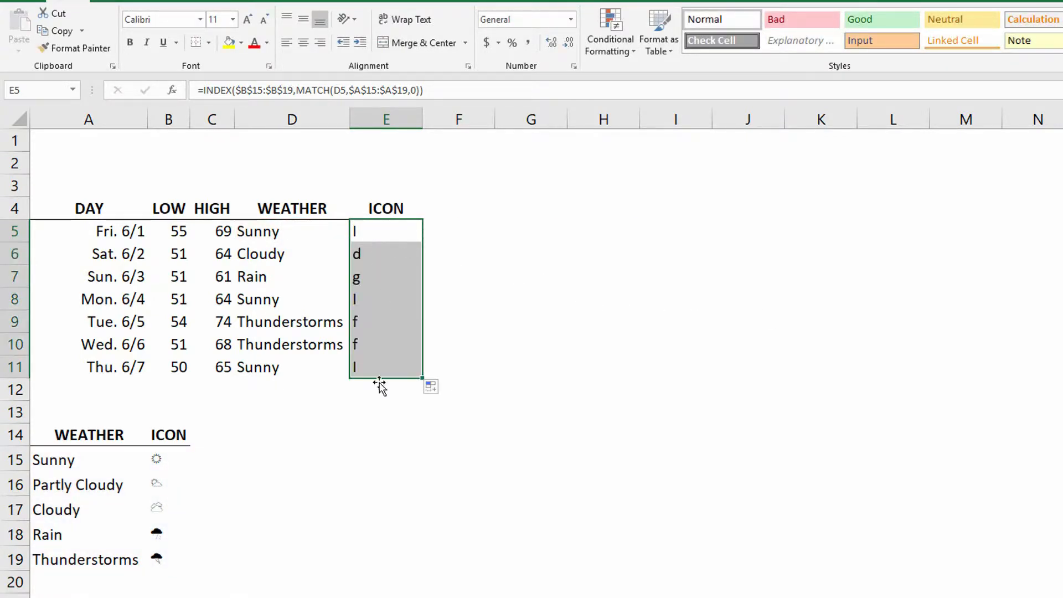
pyautogui.click(176, 22)
pyautogui.write('Weather')
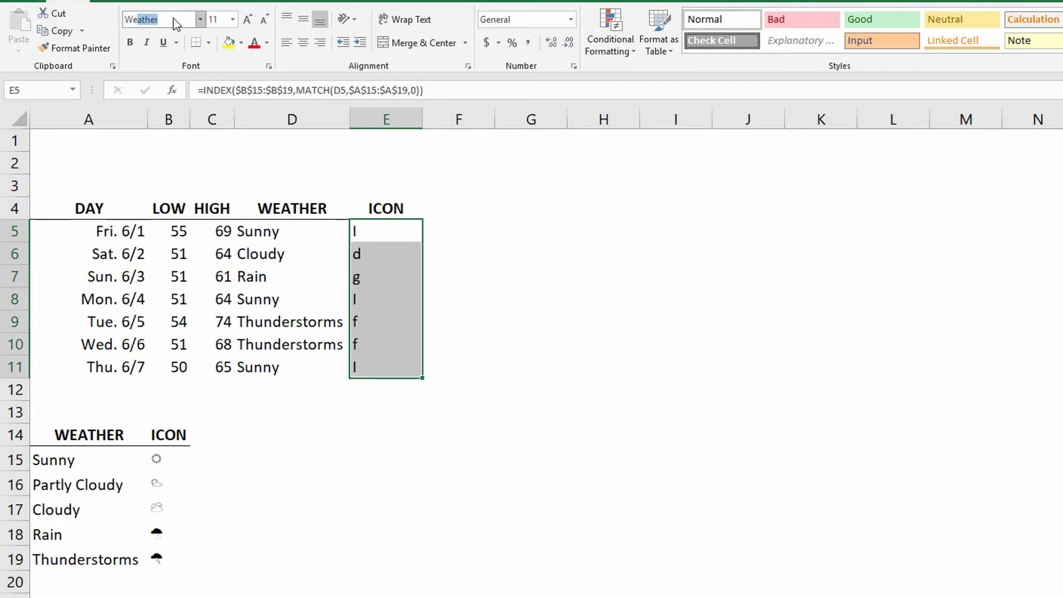
pyautogui.press('Tab')
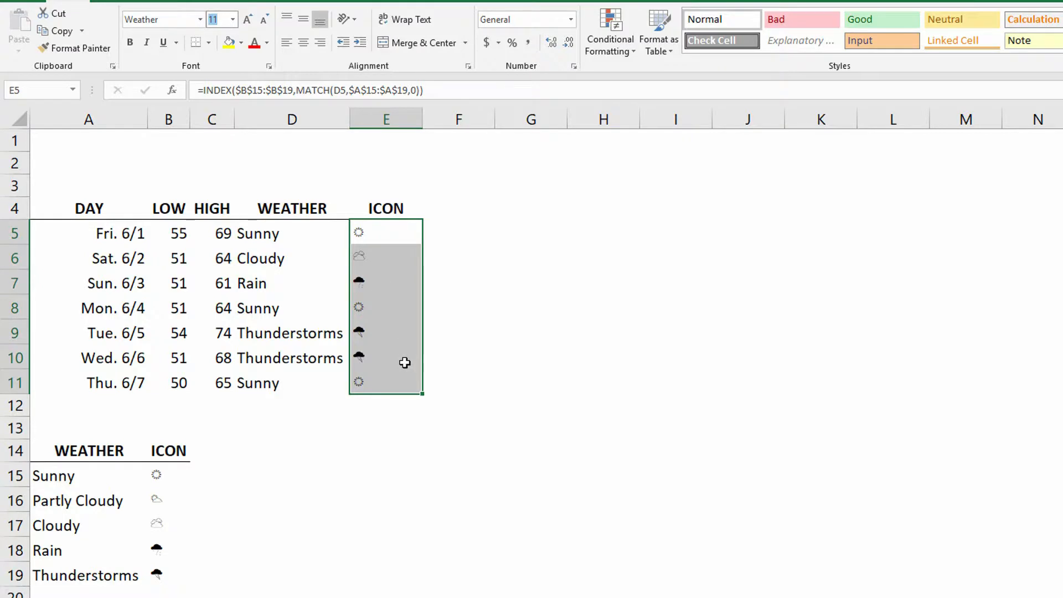
# Step: Center the forecast's ICON column in E4:E11 and give the E4 header a bottom border
pyautogui.moveTo(73, 455); pyautogui.dragTo(169, 574)
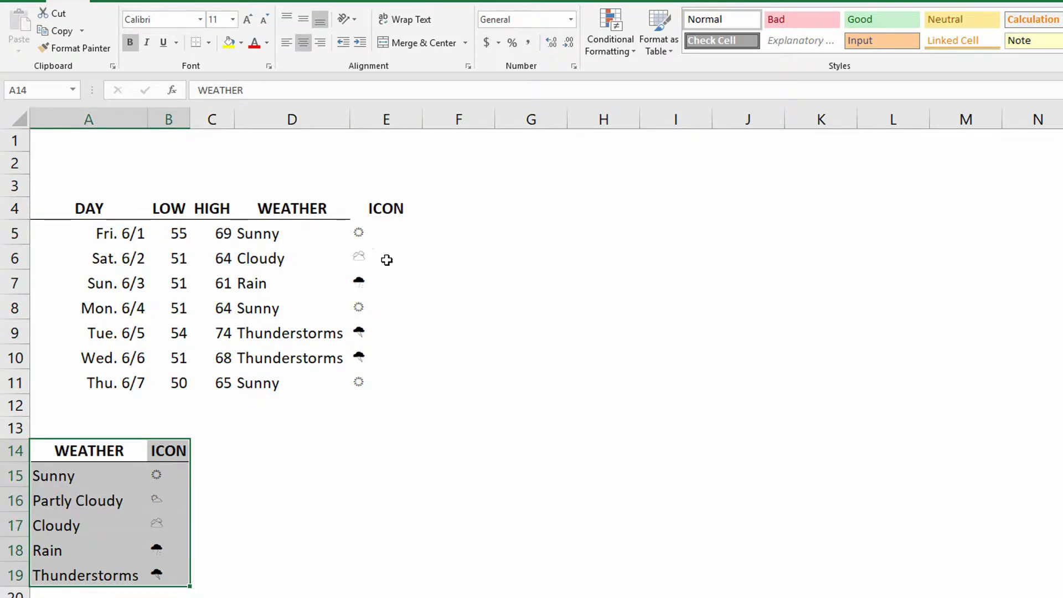
pyautogui.moveTo(384, 206); pyautogui.dragTo(388, 379)
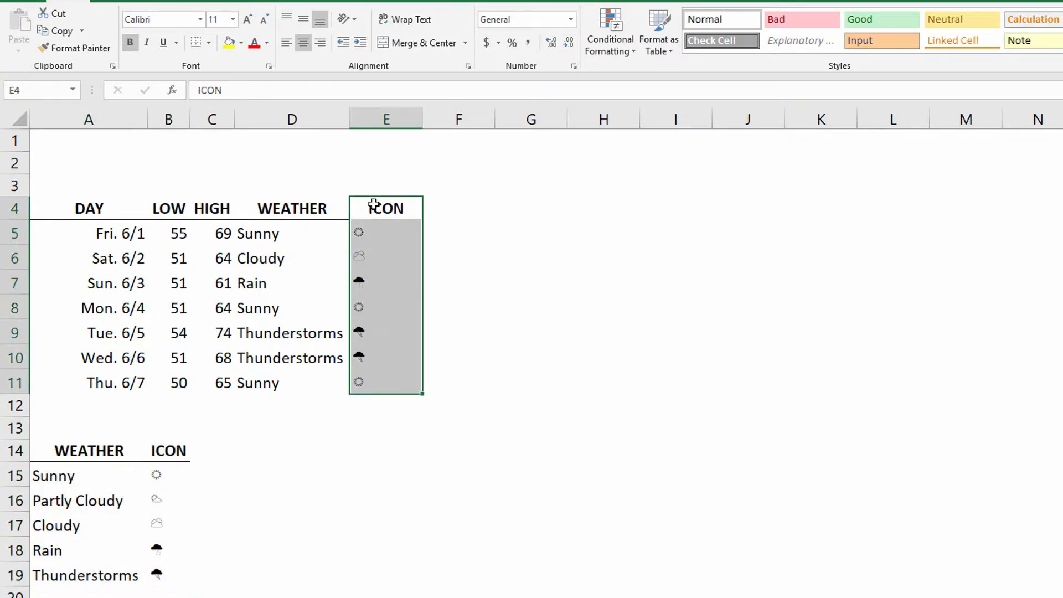
pyautogui.click(300, 47)
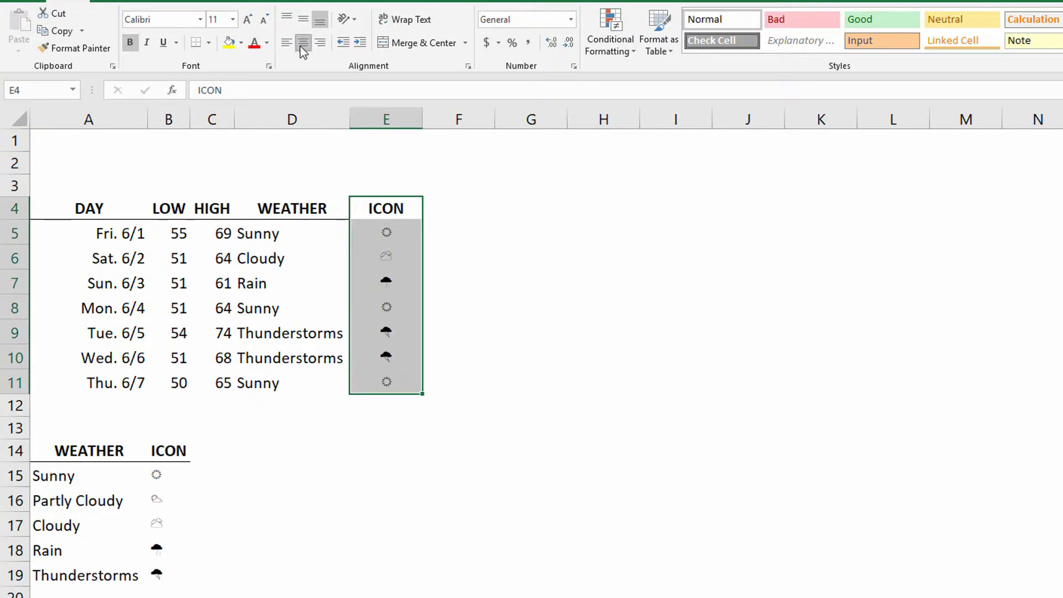
pyautogui.click(383, 212)
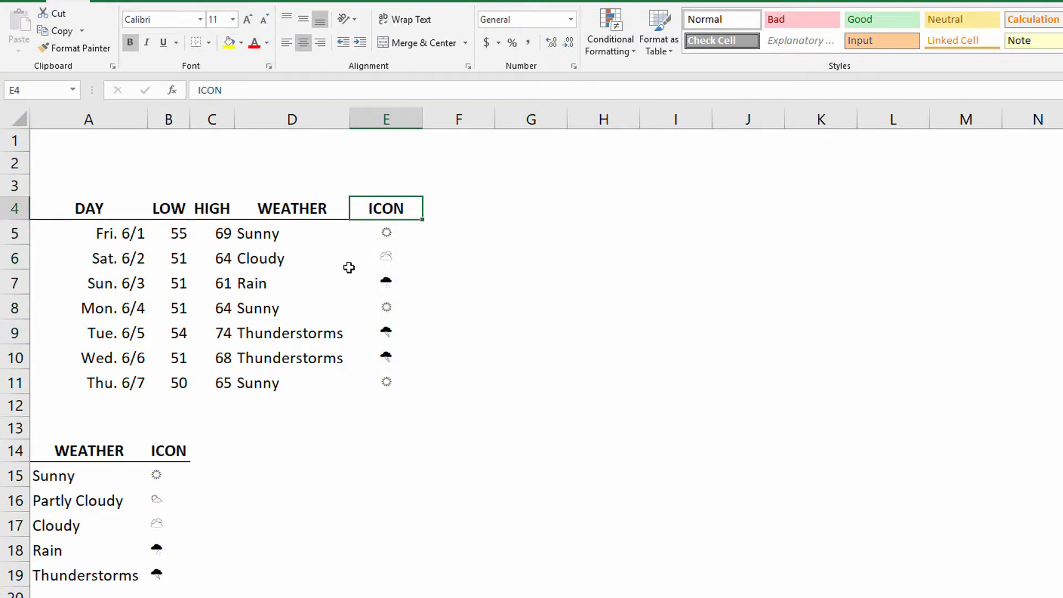
pyautogui.click(296, 285)
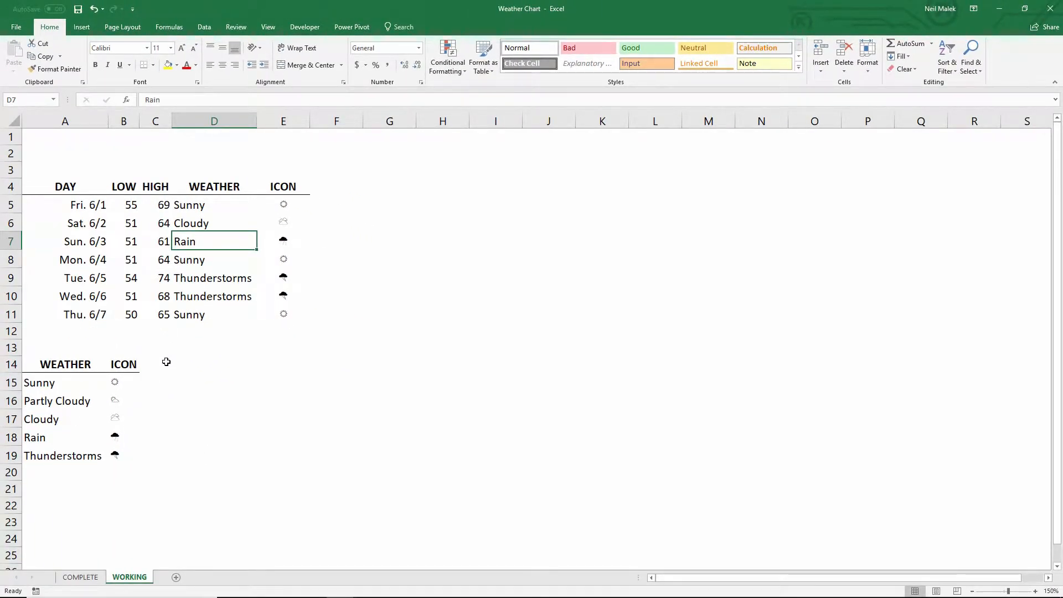
# Step: Examine the finished chart on the COMPLETE sheet, including its day labels, weather icons and temperature range bars
pyautogui.click(88, 578)
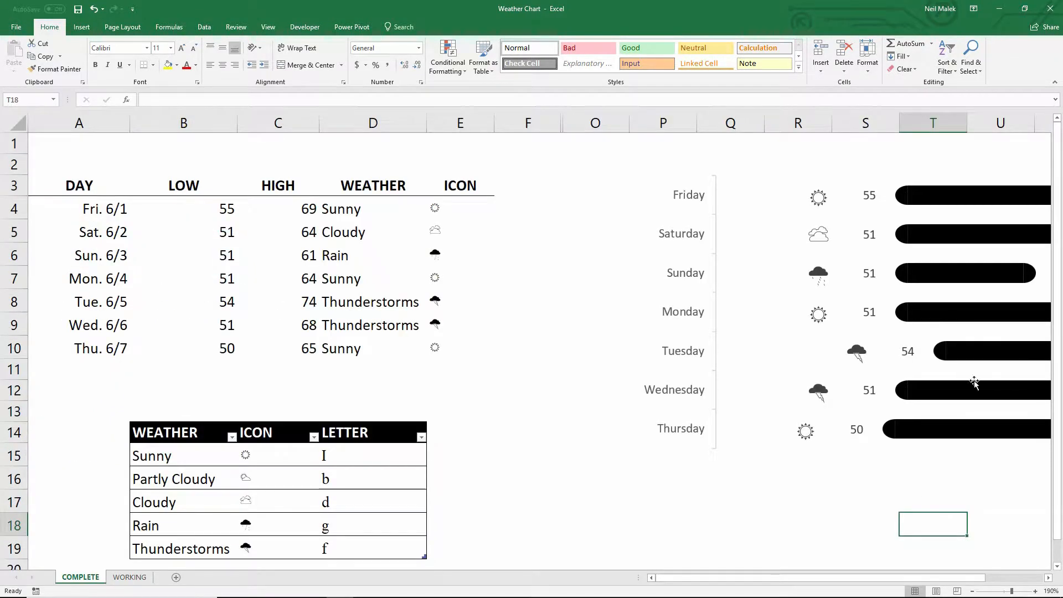
pyautogui.moveTo(984, 579); pyautogui.dragTo(1027, 579)
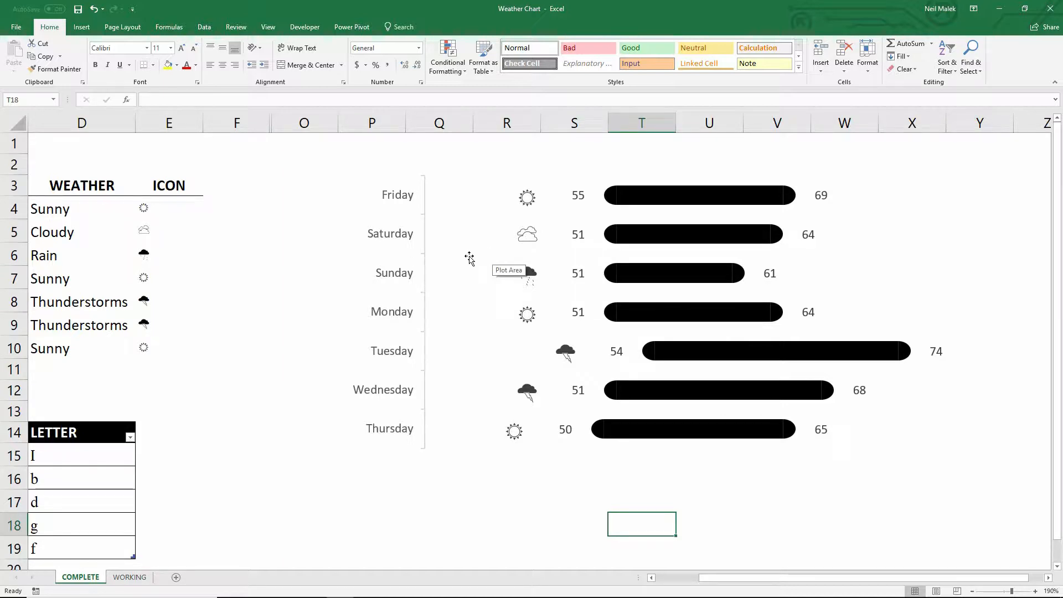
pyautogui.moveTo(435, 202)
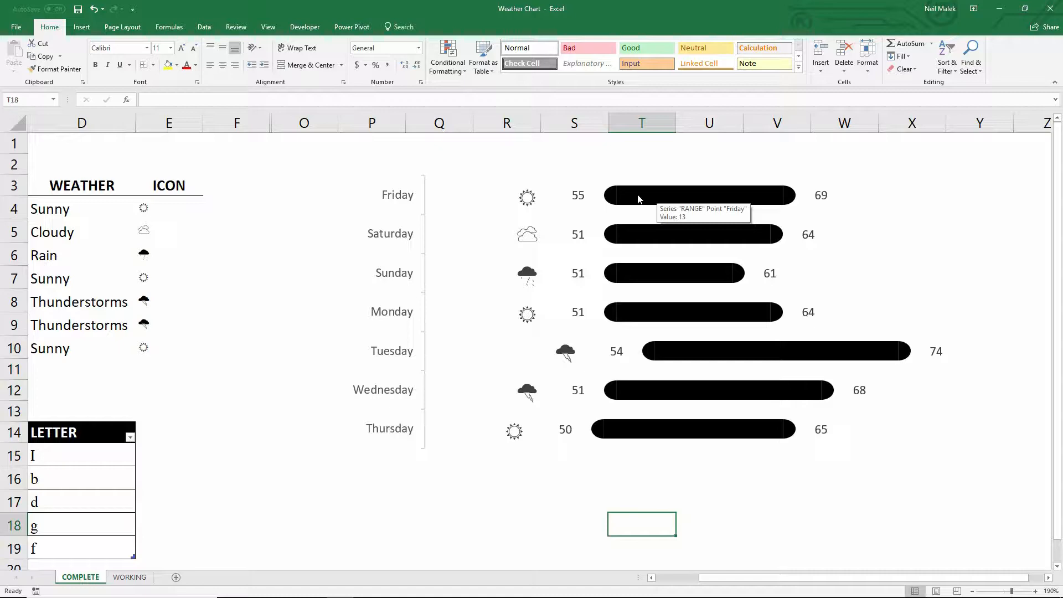
# Step: Start a chart data table on the WORKING sheet with the header DAY in G4
pyautogui.click(130, 577)
pyautogui.click(376, 194)
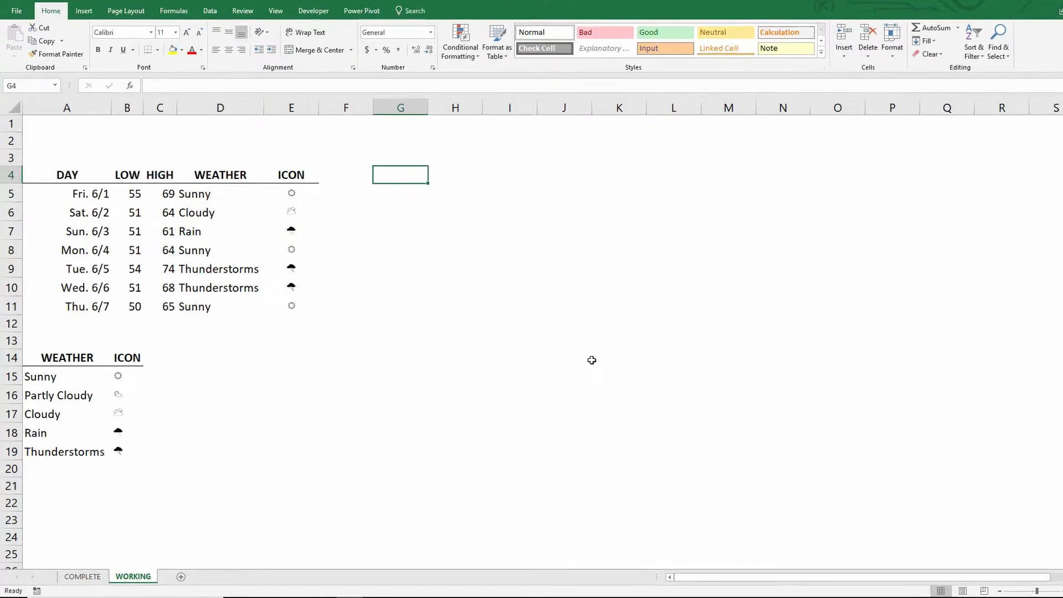
pyautogui.write('DAY')
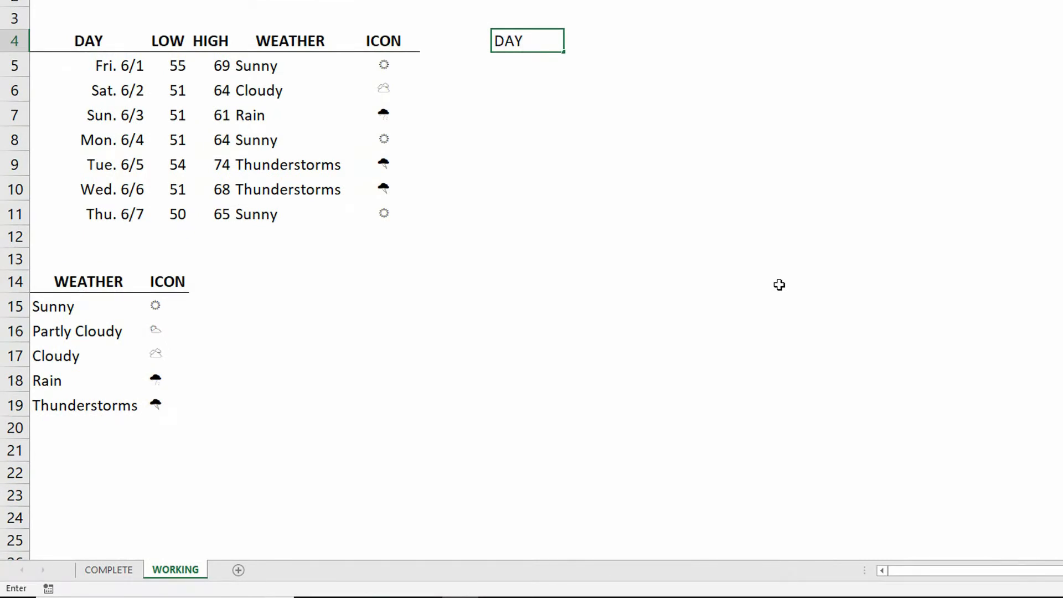
pyautogui.press('Return')
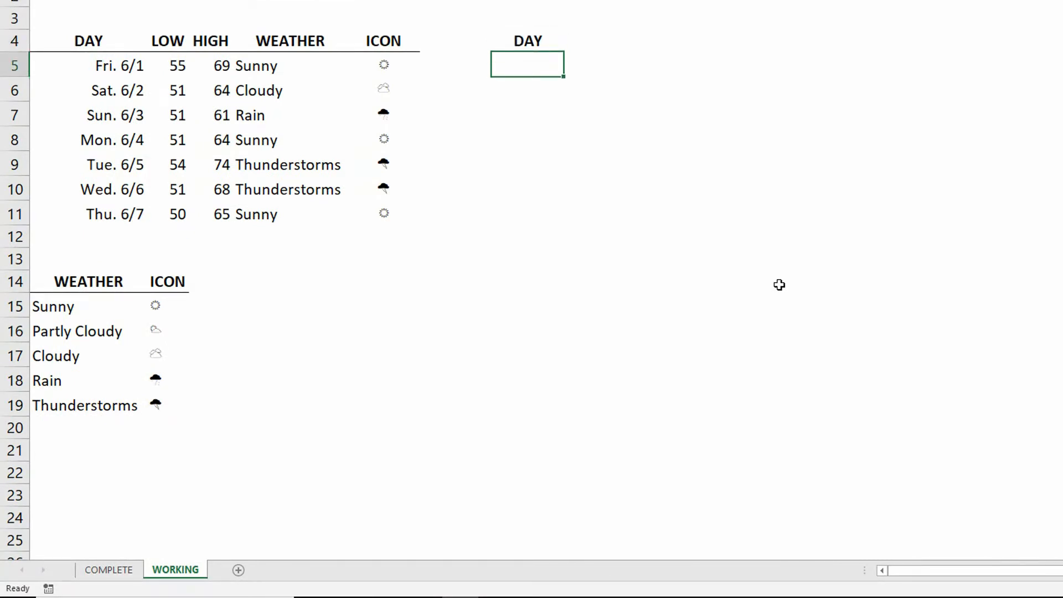
# Step: Link G5 to the first forecast date with =A5 and fill the formula down to G11
pyautogui.write('=')
pyautogui.click(104, 69)
pyautogui.hotkey('ctrl', 'Return')
pyautogui.moveTo(562, 75); pyautogui.dragTo(556, 223)
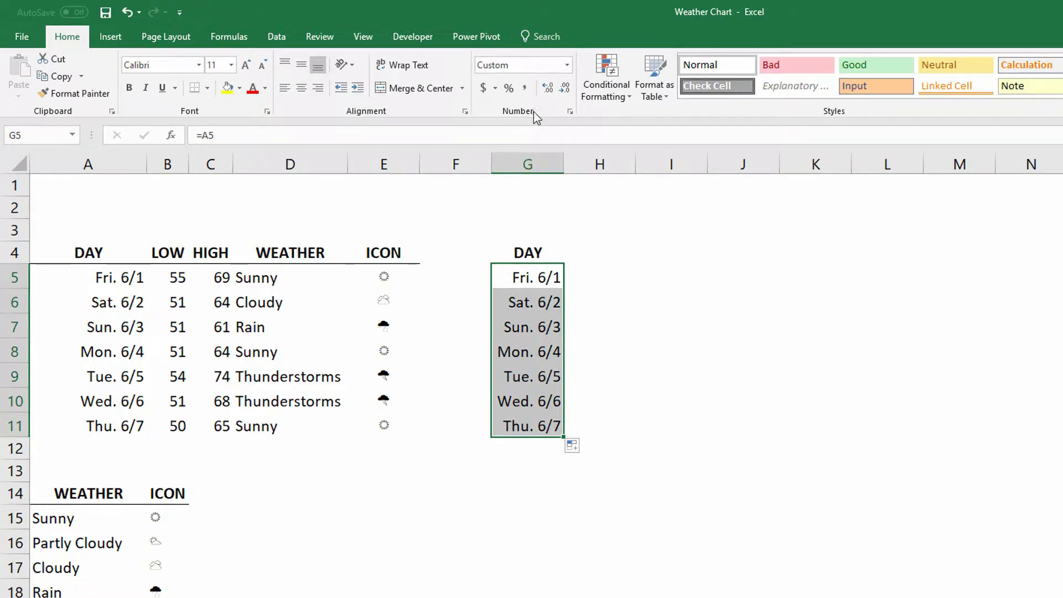
# Step: Apply the custom number format DDDD to the dates in G5:G11
pyautogui.click(569, 113)
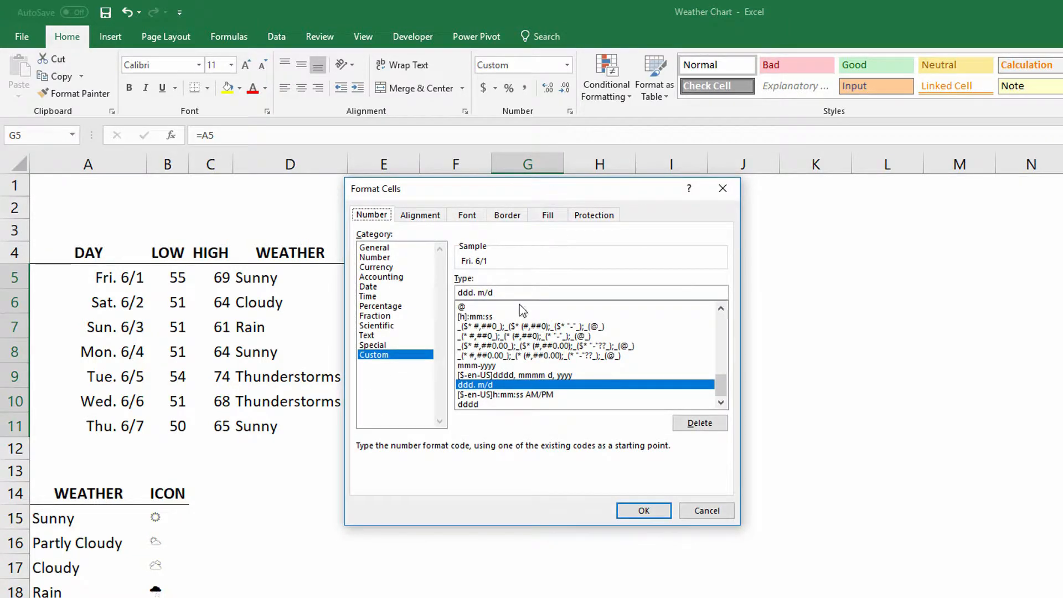
pyautogui.moveTo(512, 296); pyautogui.dragTo(380, 292)
pyautogui.write('DDDD')
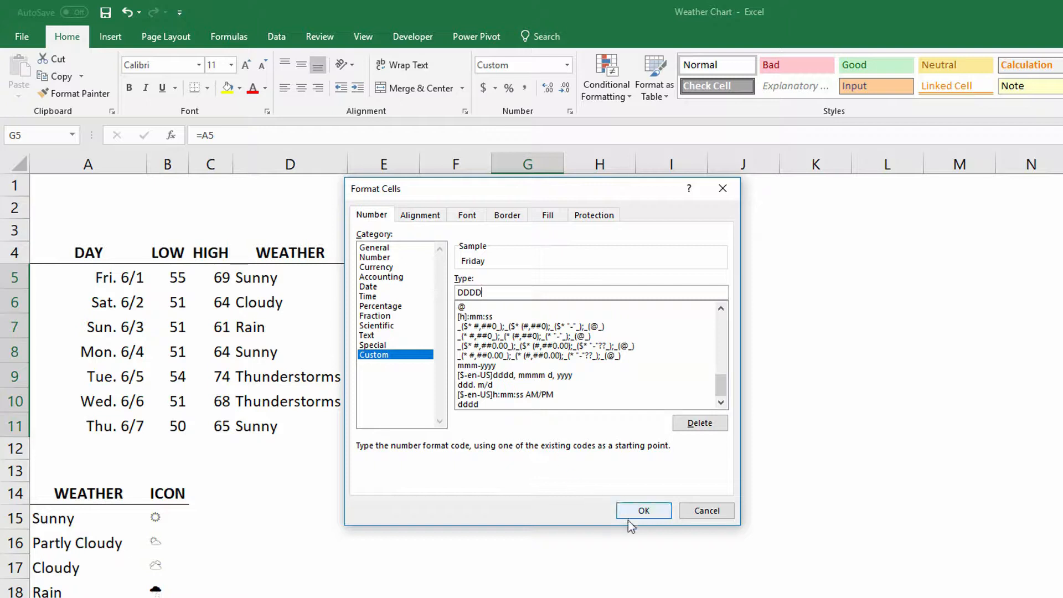
pyautogui.click(644, 510)
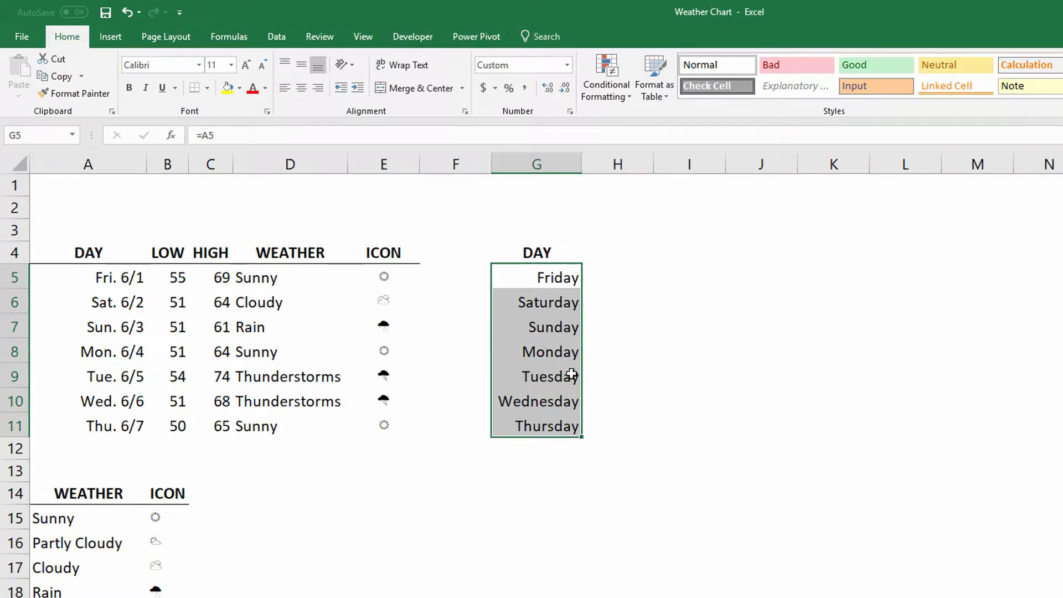
pyautogui.click(603, 258)
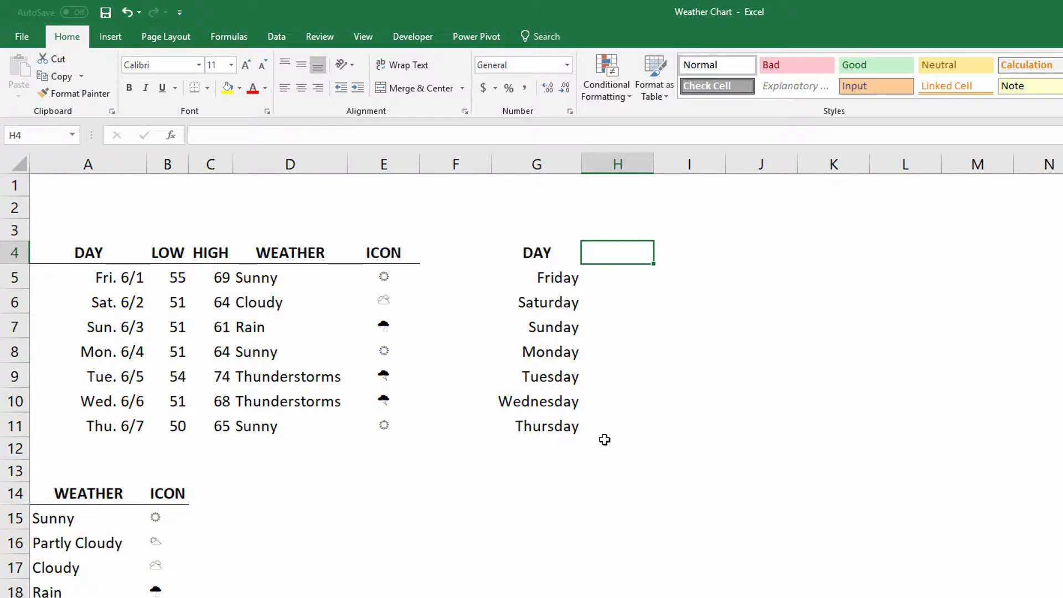
pyautogui.click(670, 254)
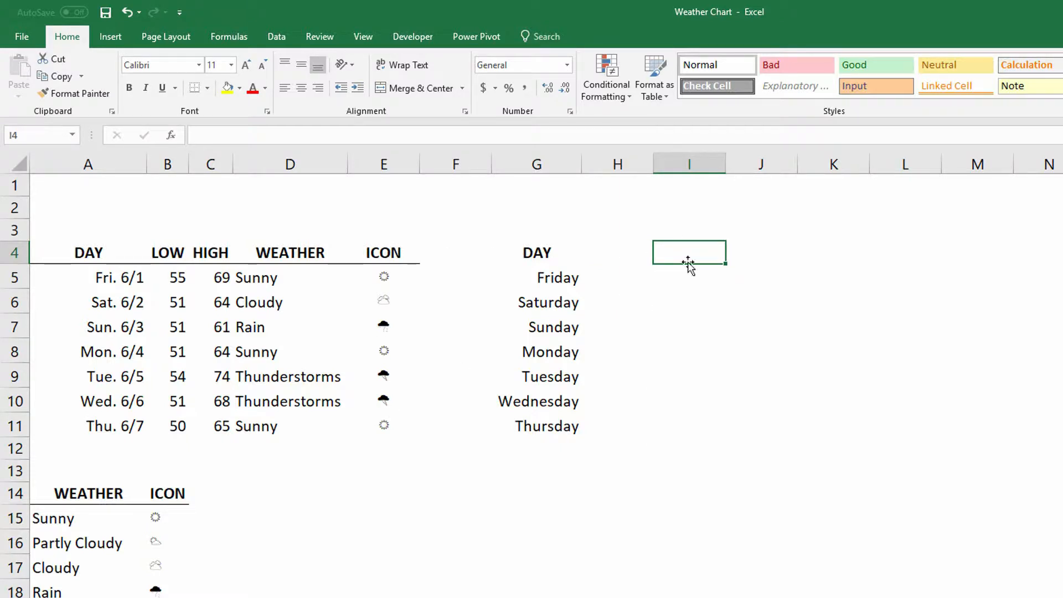
pyautogui.click(741, 248)
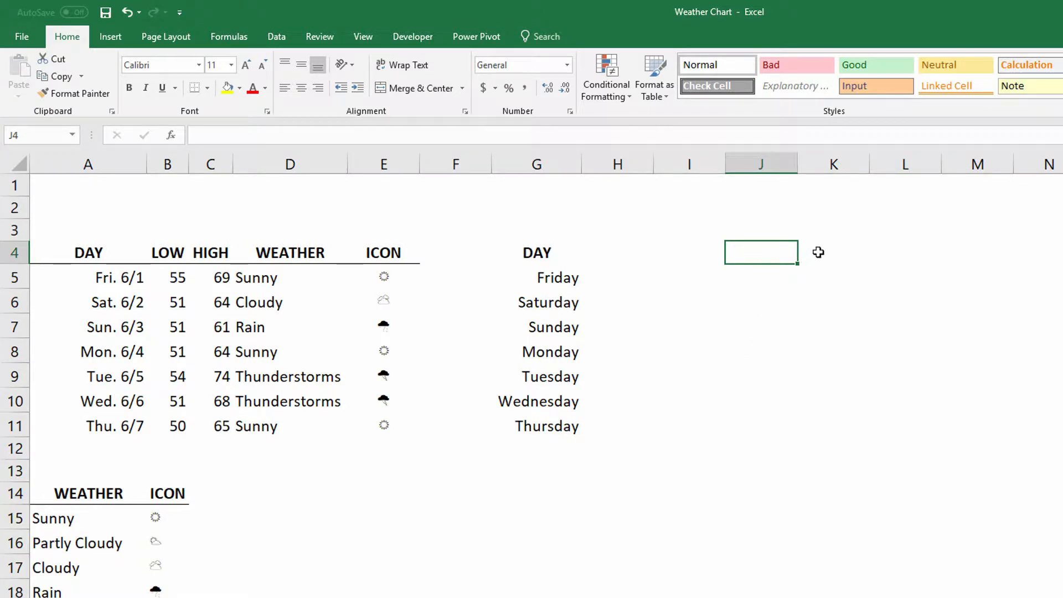
pyautogui.moveTo(816, 252); pyautogui.dragTo(978, 252)
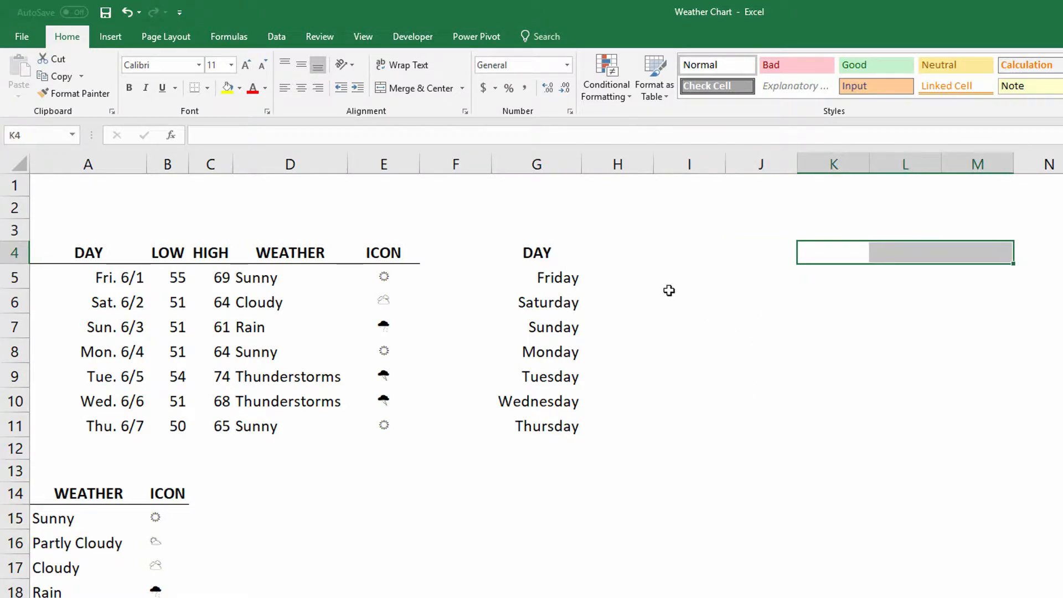
# Step: Enter the headers BASE, ICON, LOW TEMP and LOW MARKER in H4:K4, continuing the chart data table beside DAY
pyautogui.click(613, 255)
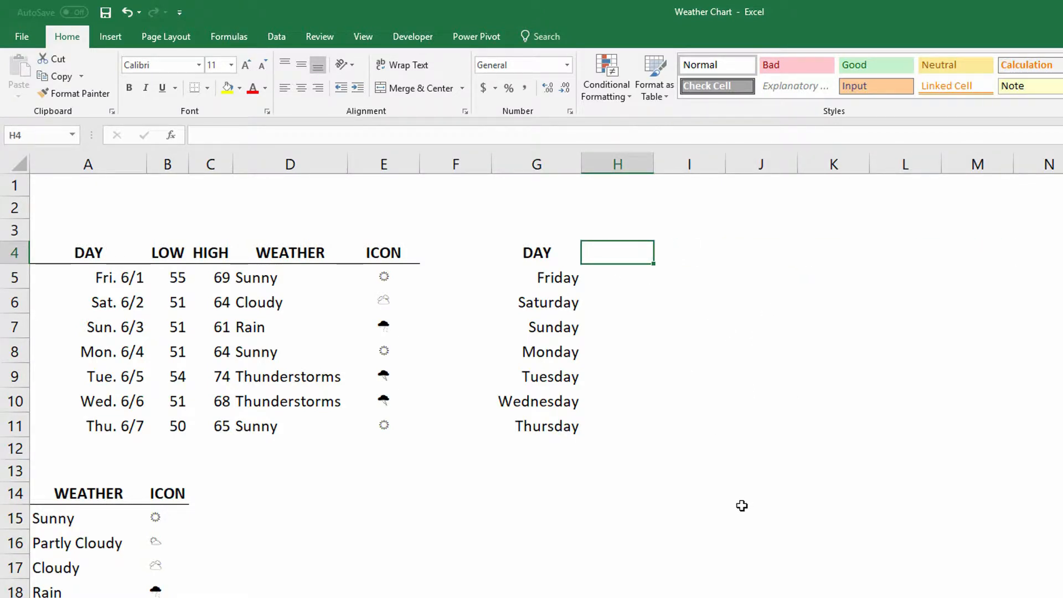
pyautogui.write('BASE')
pyautogui.press('Tab')
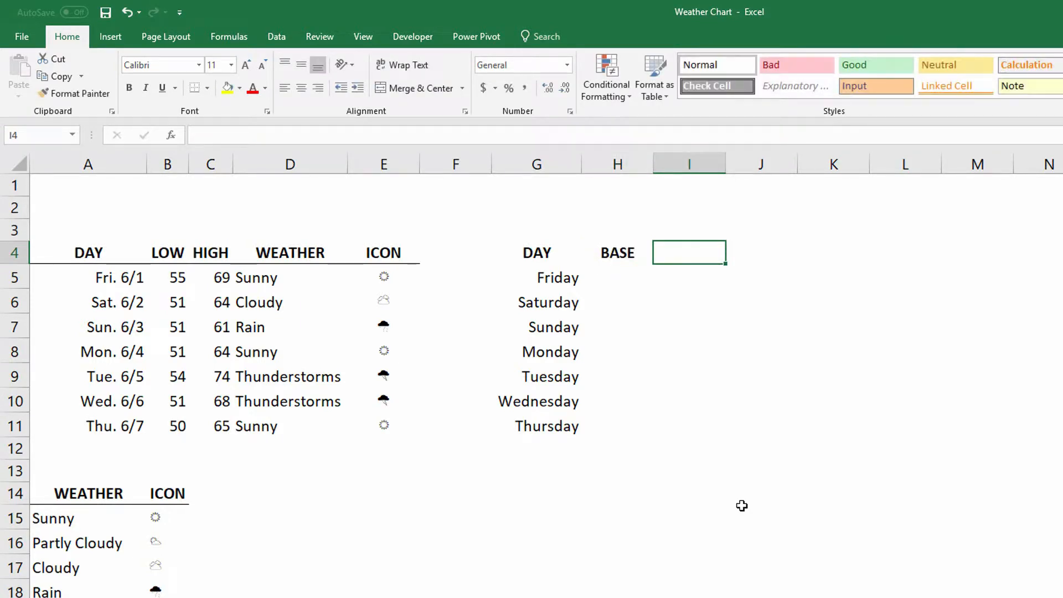
pyautogui.write('ICON')
pyautogui.press('Tab')
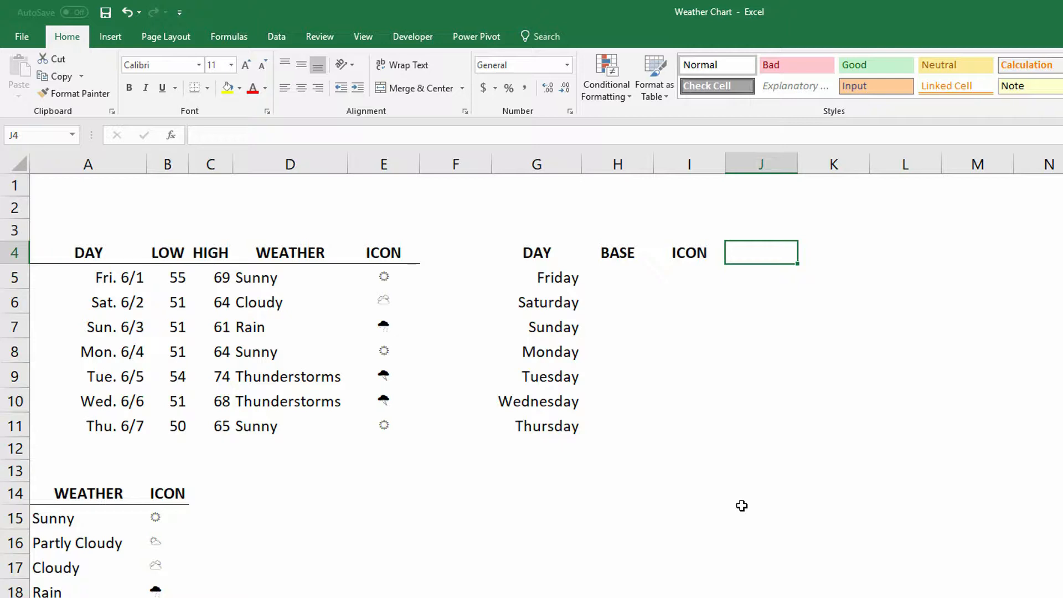
pyautogui.write('LOW T')
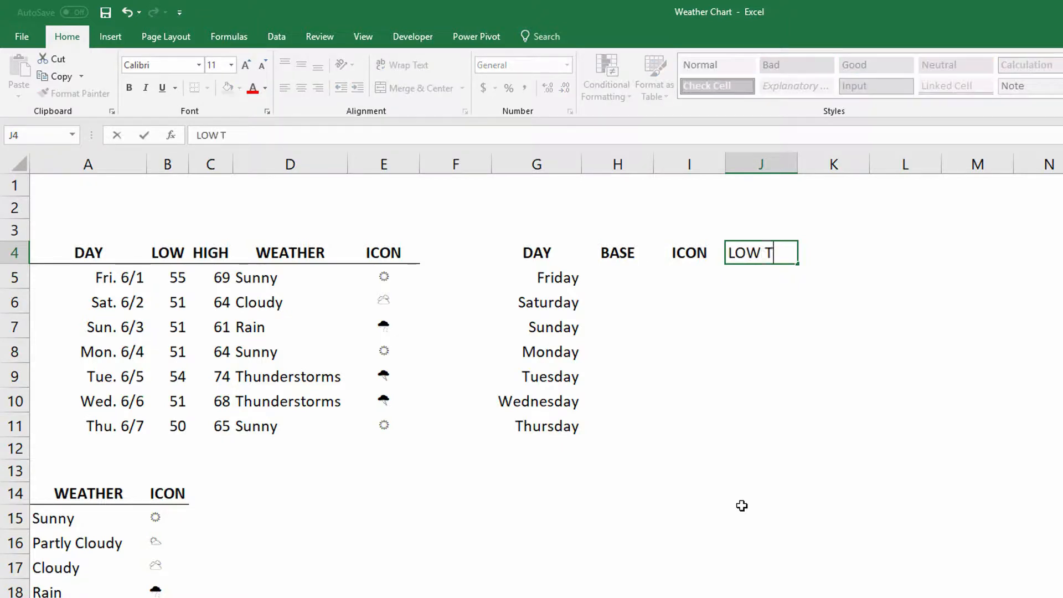
pyautogui.write('EMP')
pyautogui.press('Tab')
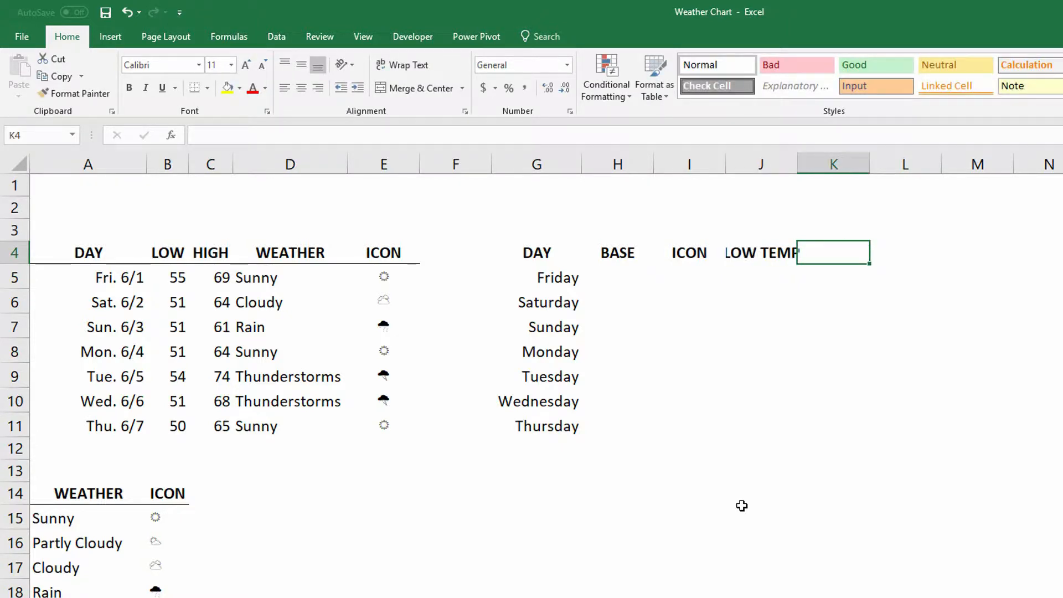
pyautogui.write('LOW ')
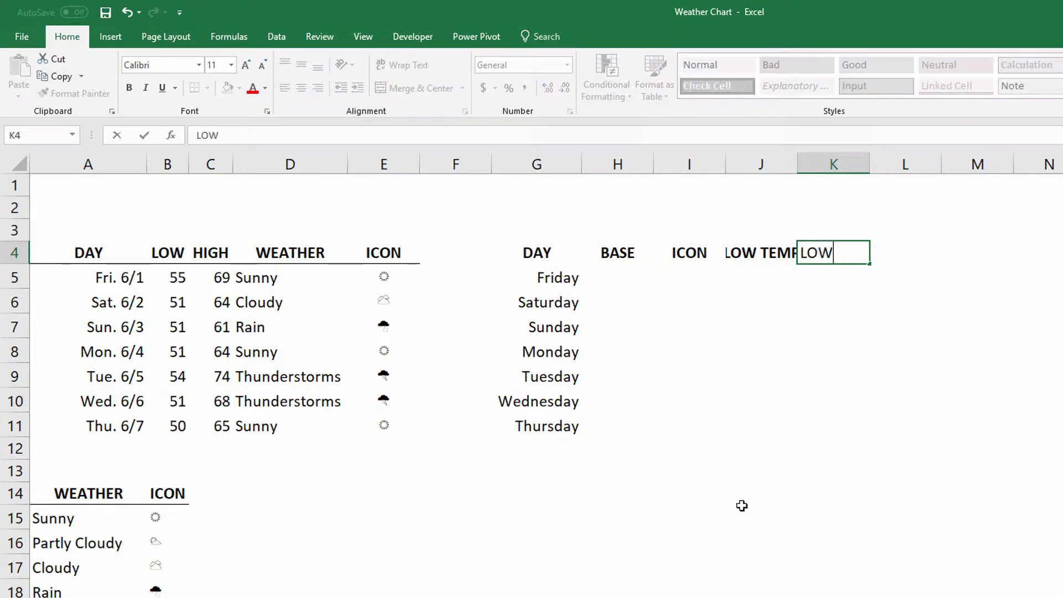
pyautogui.write('MARKER')
pyautogui.press('Tab')
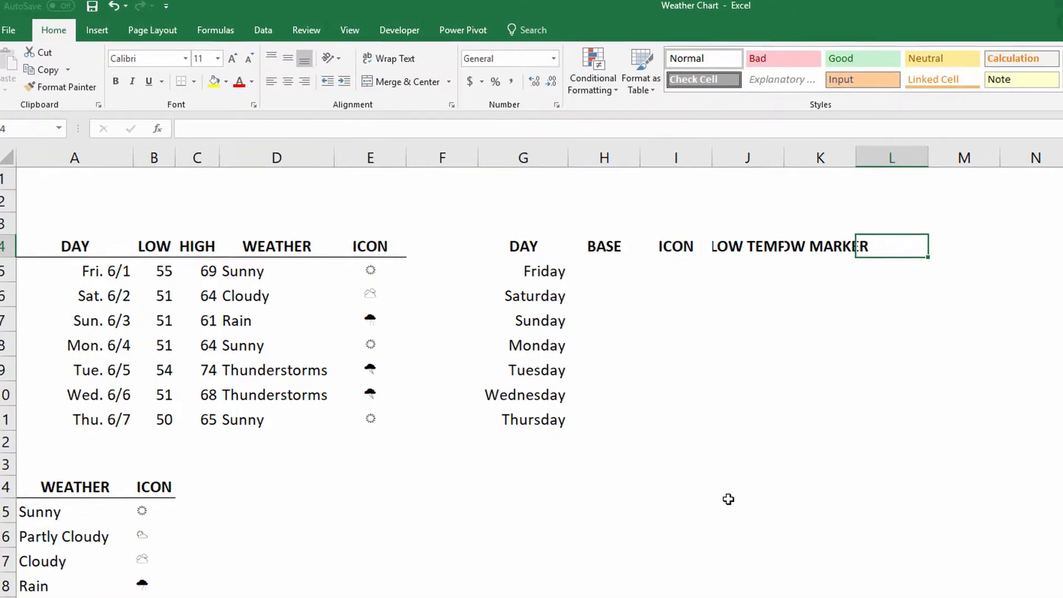
# Step: Complete the chart data table's header row with DISTANCE, HIGH MARKER and HIGH TEMP in L4:N4
pyautogui.write('DIS')
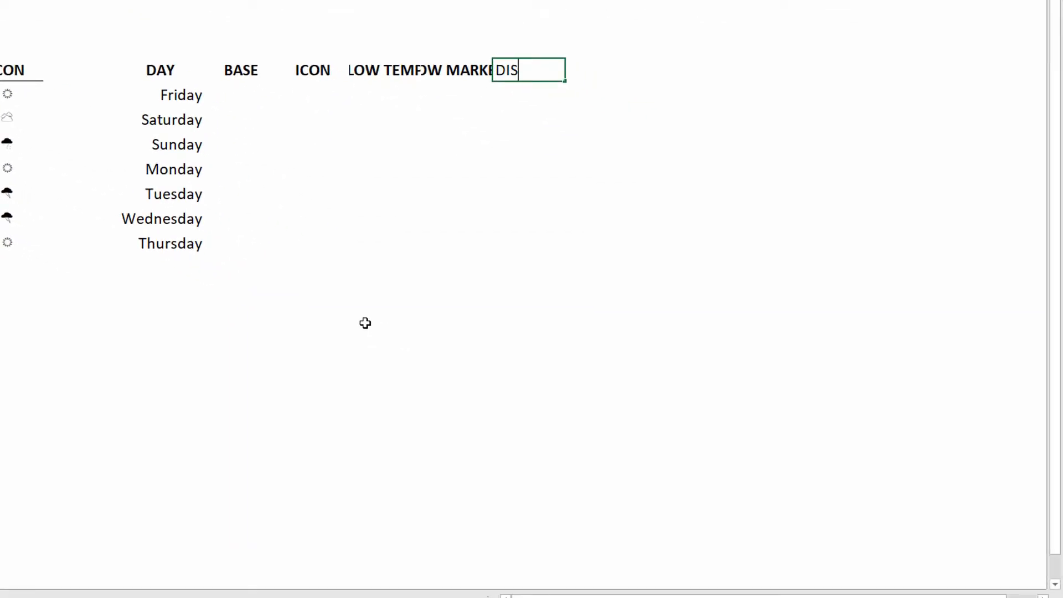
pyautogui.write('TANCE')
pyautogui.press('Tab')
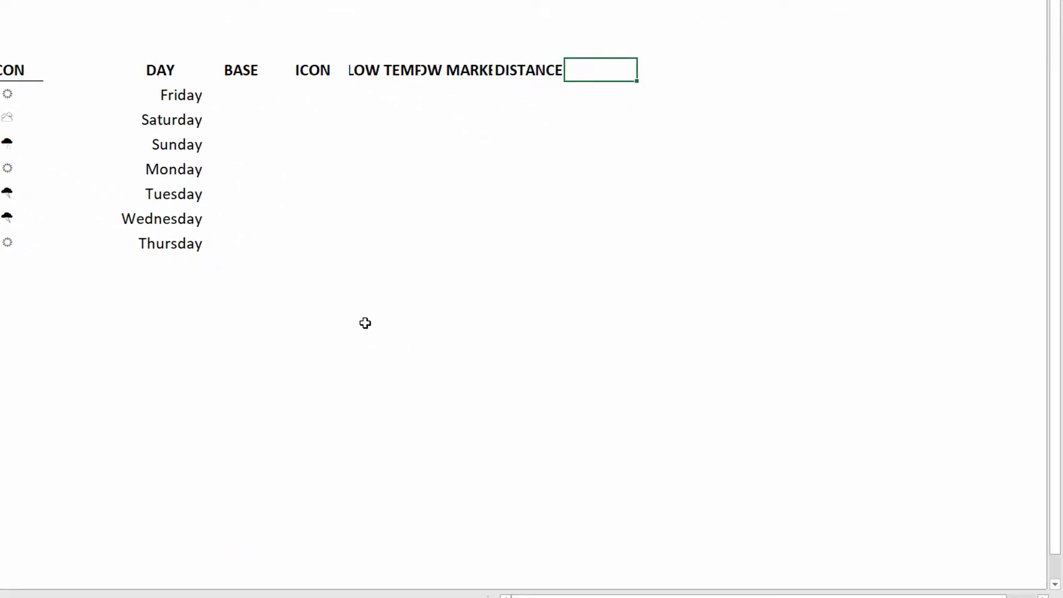
pyautogui.write('HIGH')
pyautogui.write('MARKER')
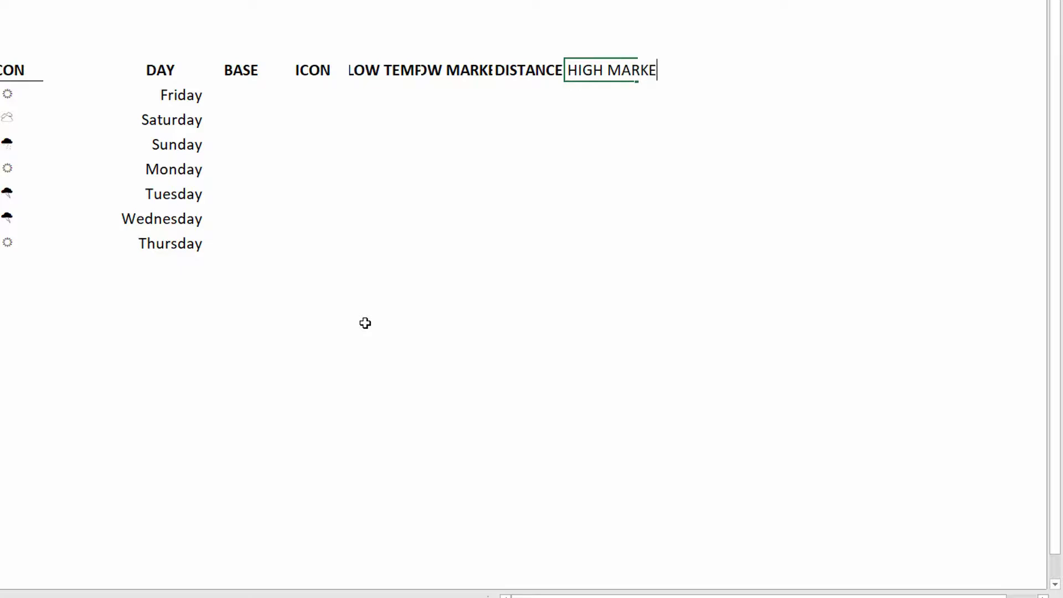
pyautogui.press('Tab')
pyautogui.write('HIGH TEMP')
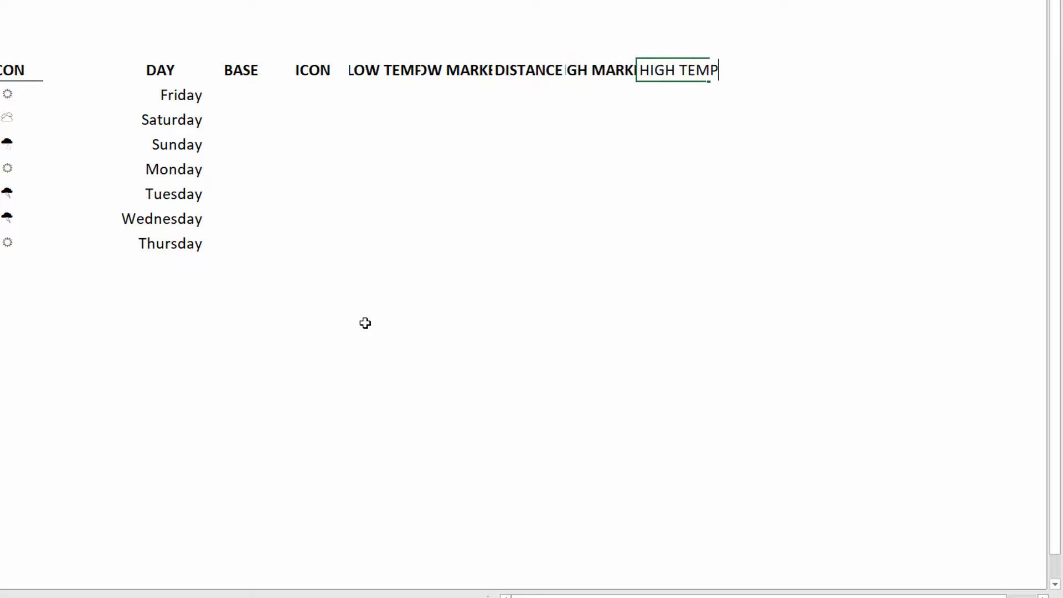
pyautogui.press('Return')
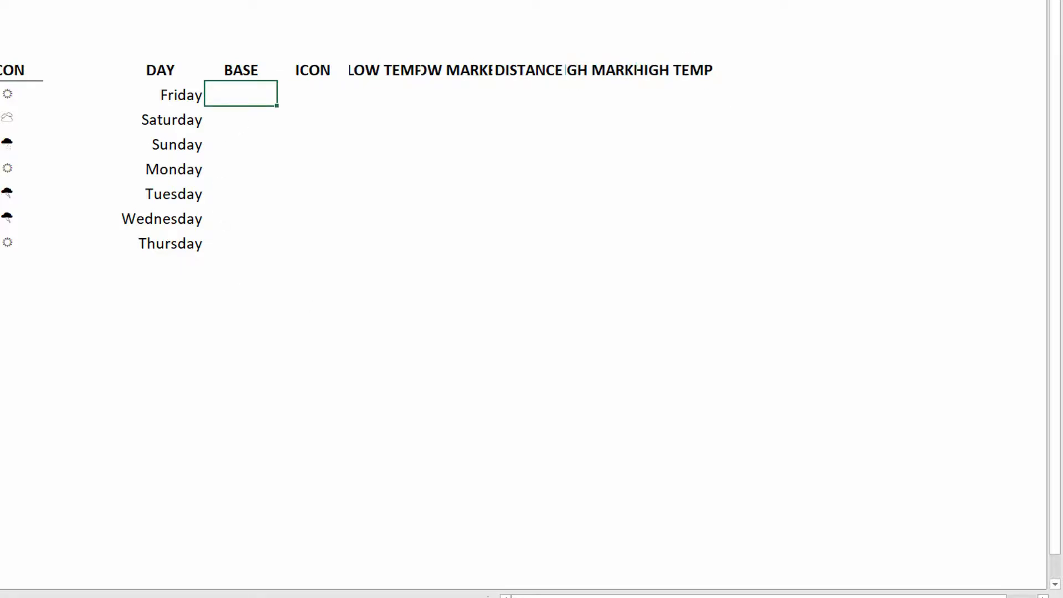
# Step: Widen columns H through N to one equal width that fits all the chart data headers
pyautogui.moveTo(240, 0); pyautogui.dragTo(764, 0)
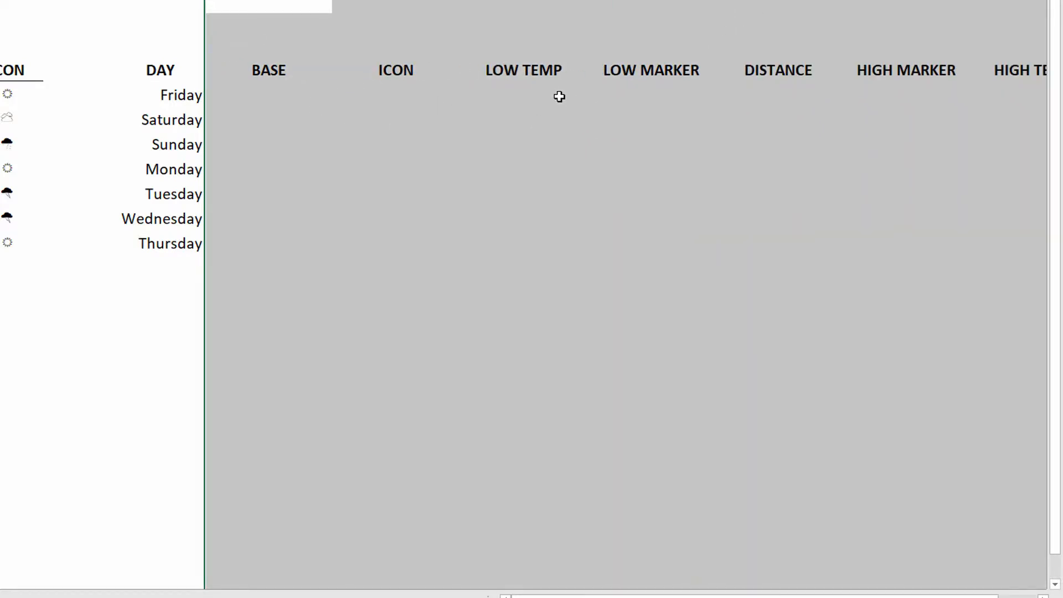
pyautogui.click(537, 87)
pyautogui.click(399, 84)
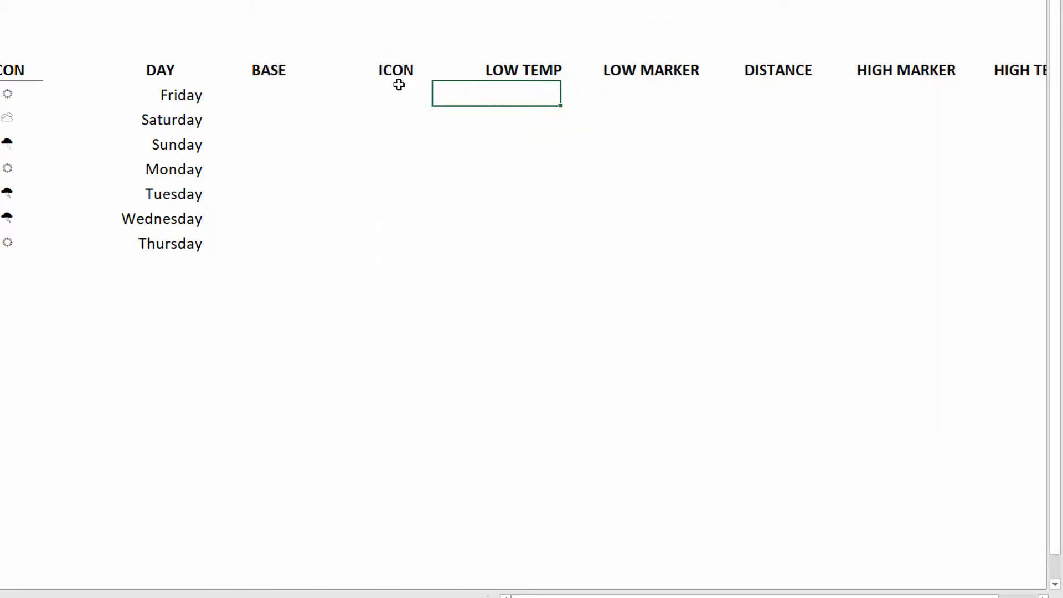
pyautogui.click(1005, 93)
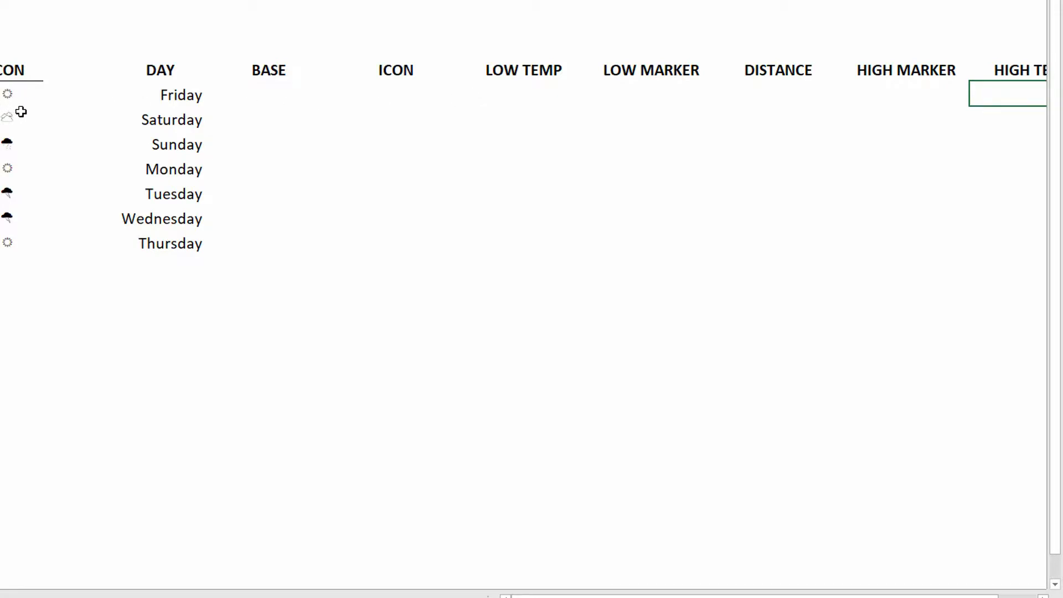
# Step: Enter Friday's spacing values: 3 for ICON, LOW TEMP and HIGH TEMP, and 1 for LOW MARKER and HIGH MARKER, leaving DISTANCE blank
pyautogui.click(407, 98)
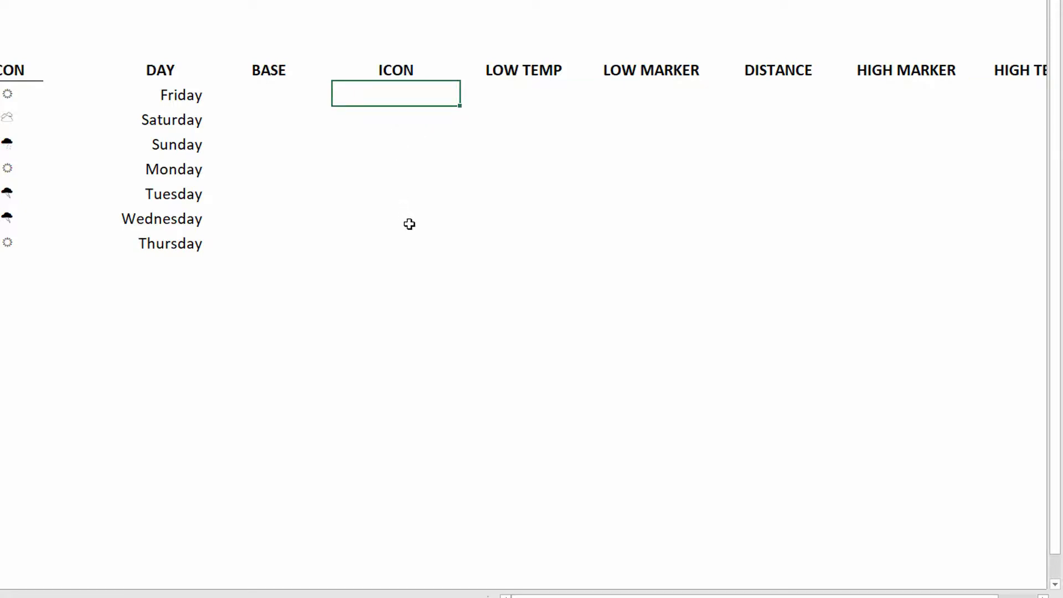
pyautogui.press('Tab')
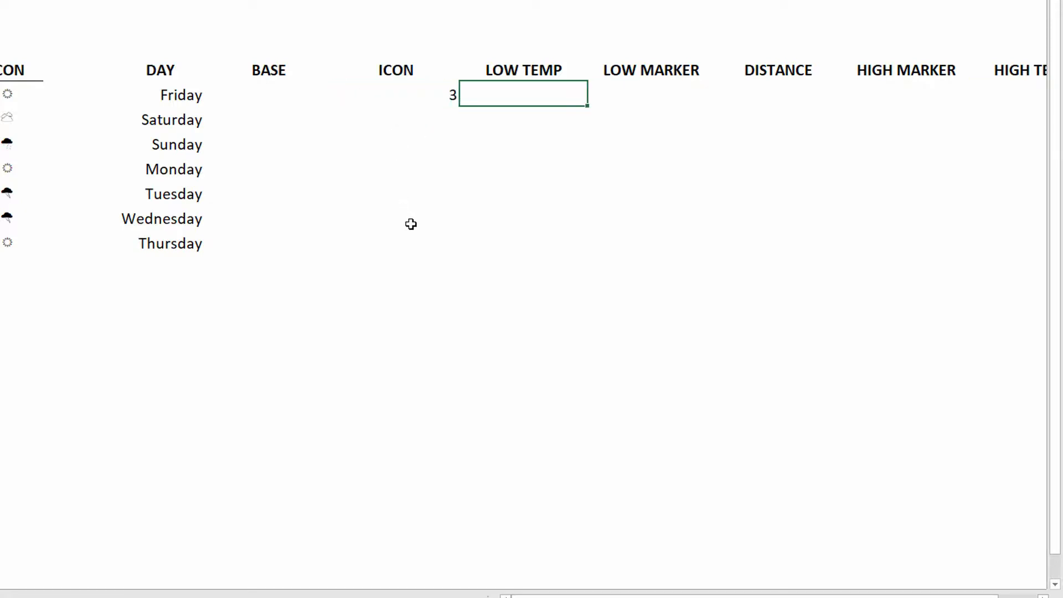
pyautogui.write('3')
pyautogui.press('Tab')
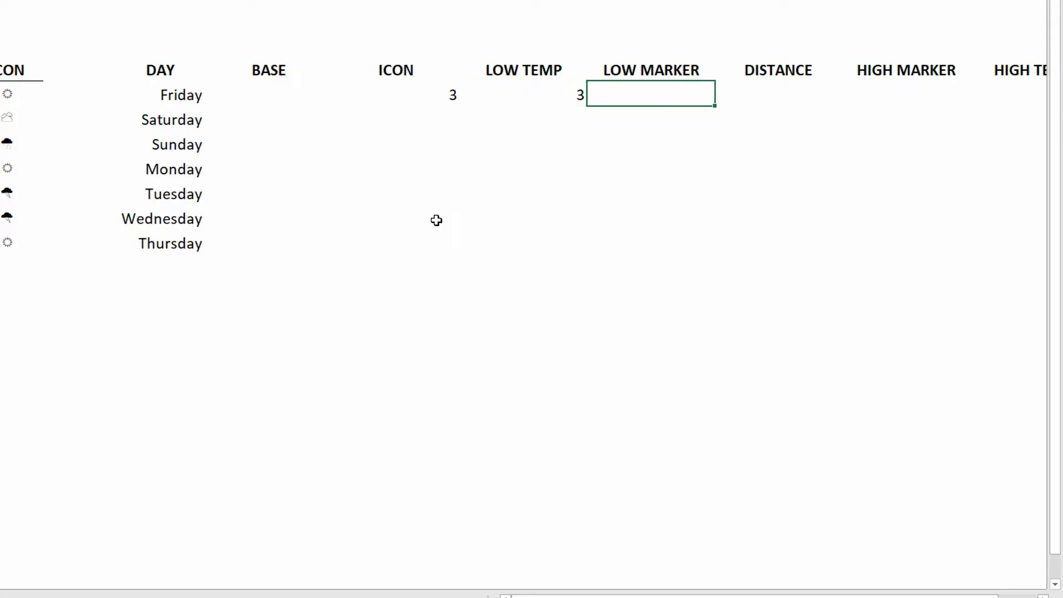
pyautogui.press('Tab')
pyautogui.press('Tab')
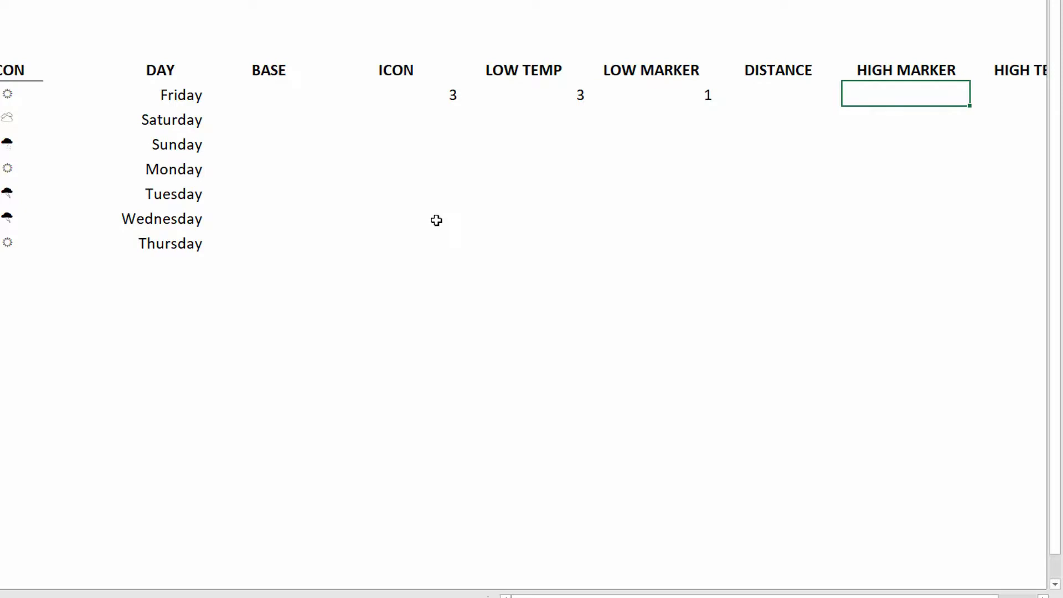
pyautogui.write('1')
pyautogui.press('Tab')
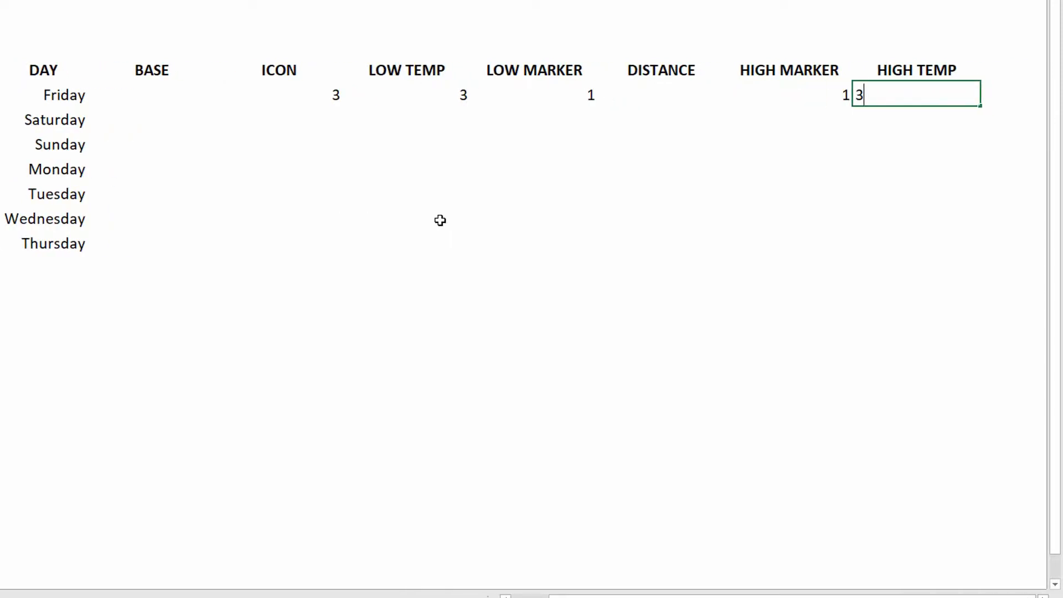
pyautogui.press('Return')
# Step: Fill Friday's ICON and LOW TEMP values down through the Thursday row
pyautogui.click(325, 96)
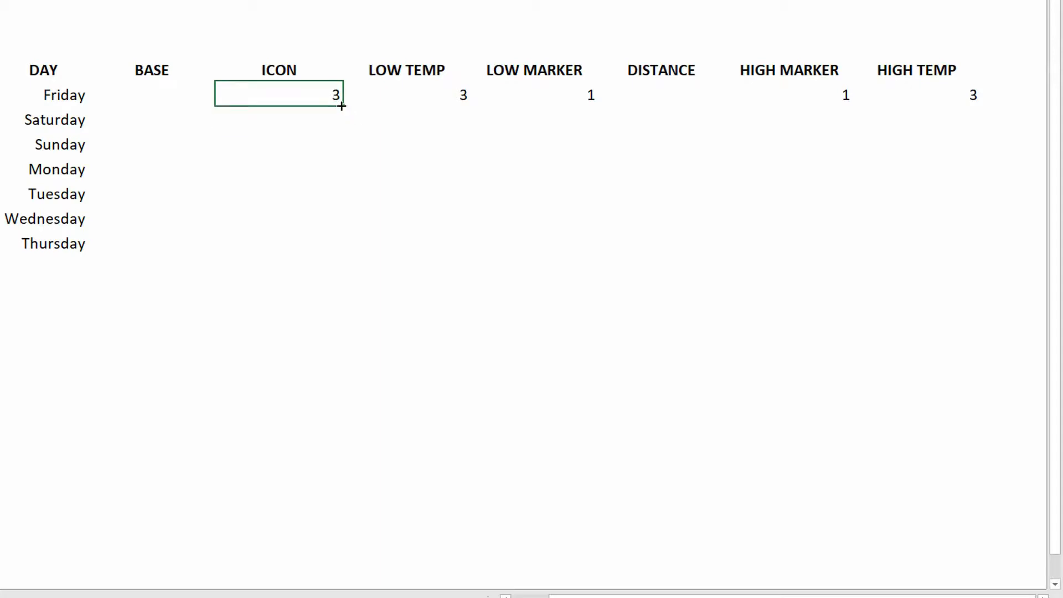
pyautogui.moveTo(343, 105); pyautogui.dragTo(344, 255)
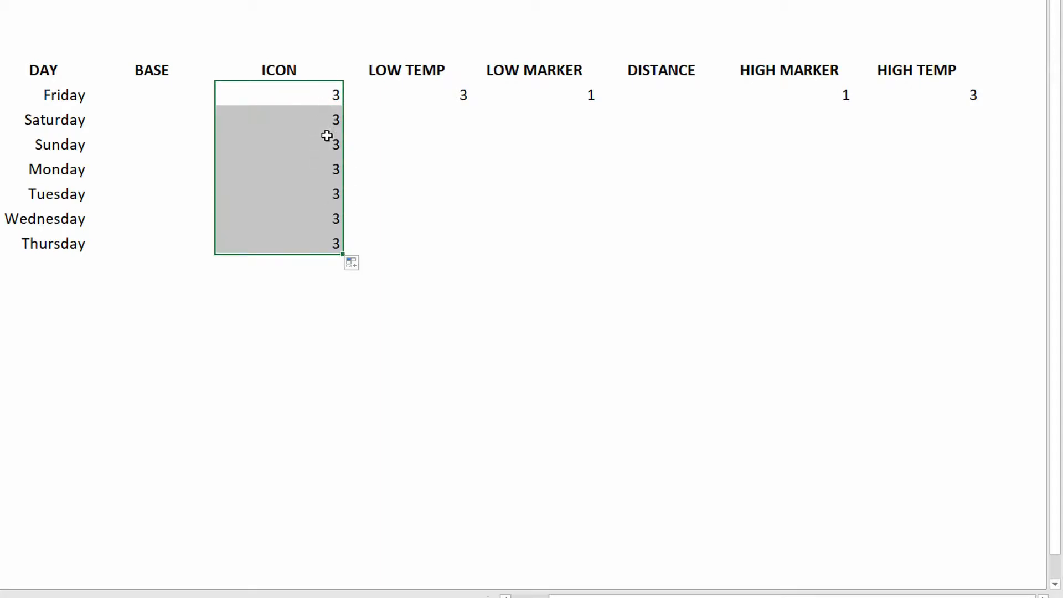
pyautogui.click(434, 98)
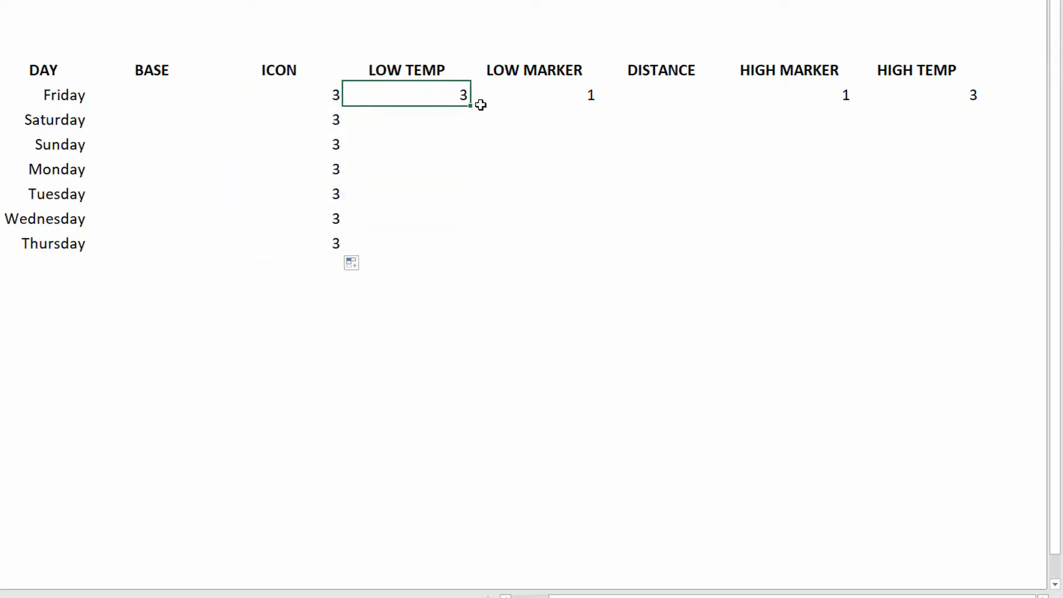
pyautogui.moveTo(470, 106); pyautogui.dragTo(461, 257)
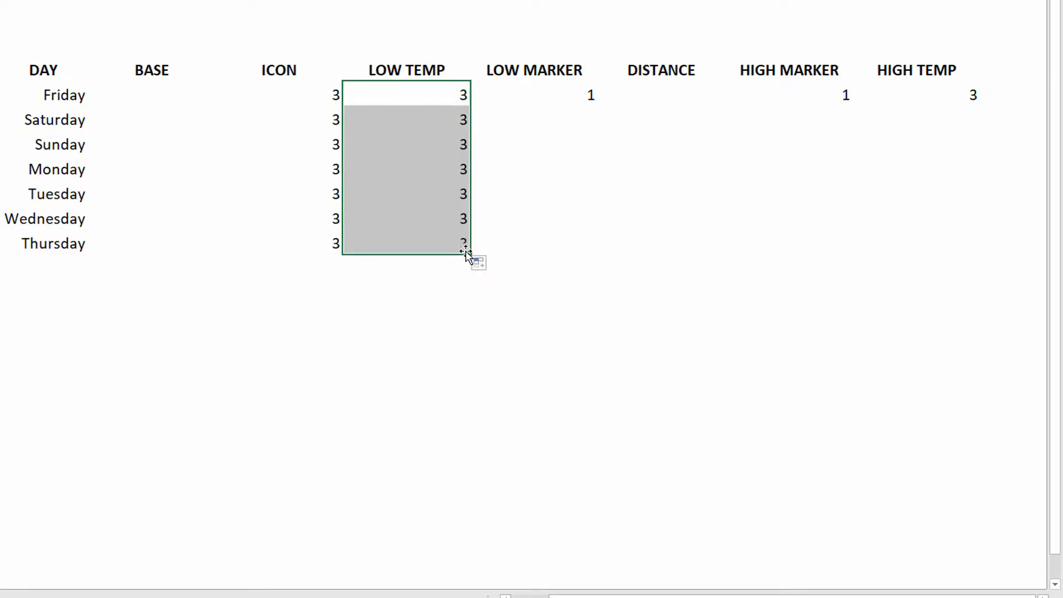
# Step: Fill Friday's HIGH TEMP, LOW MARKER and HIGH MARKER values down through the Thursday row
pyautogui.click(957, 95)
pyautogui.moveTo(983, 104); pyautogui.dragTo(978, 256)
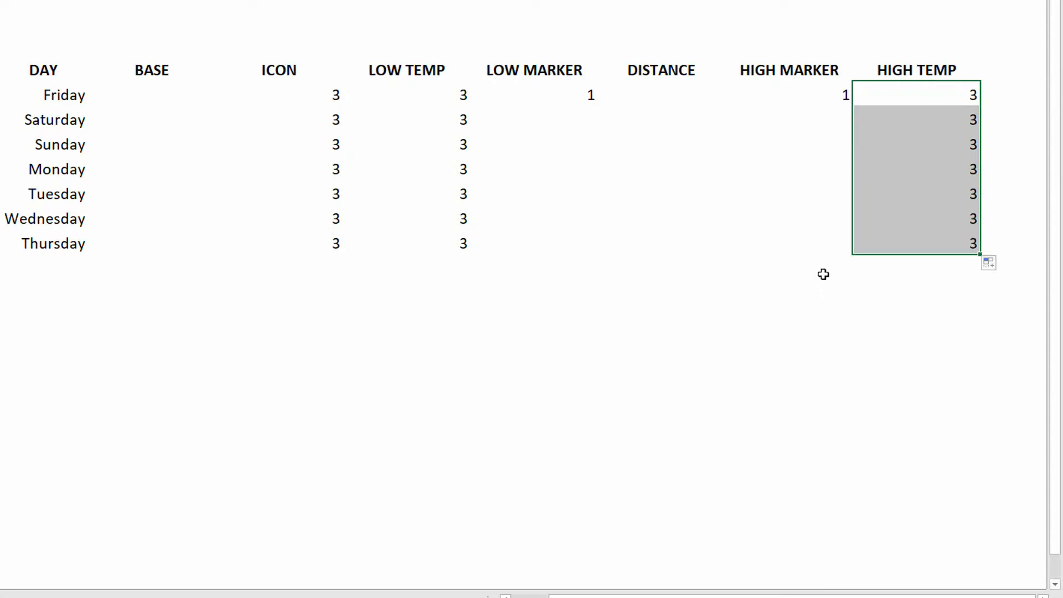
pyautogui.click(576, 99)
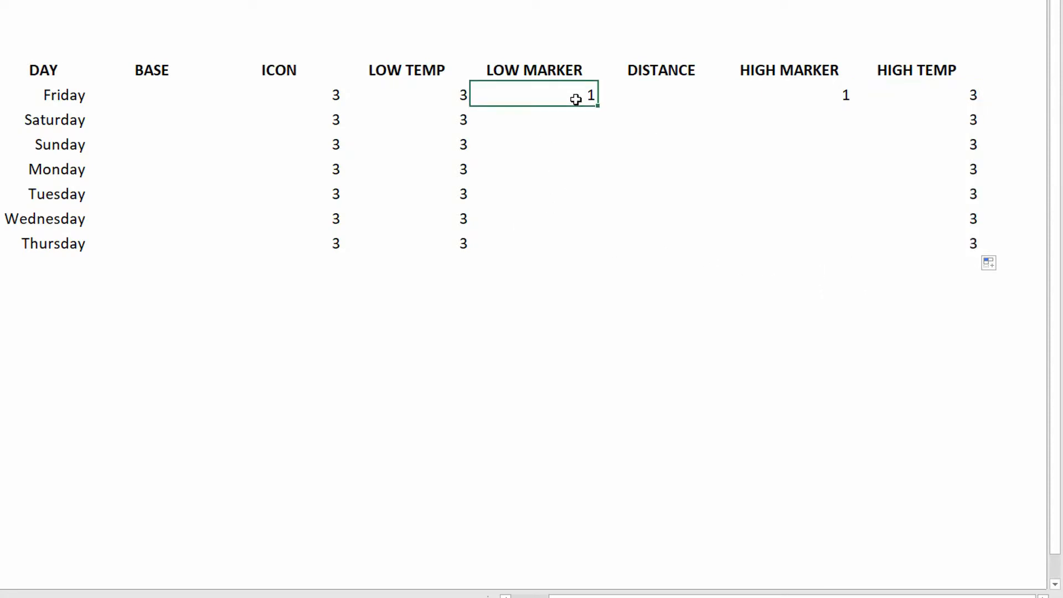
pyautogui.moveTo(598, 105)
pyautogui.mouseDown()
pyautogui.moveTo(588, 185)
pyautogui.moveTo(598, 256)
pyautogui.mouseUp()
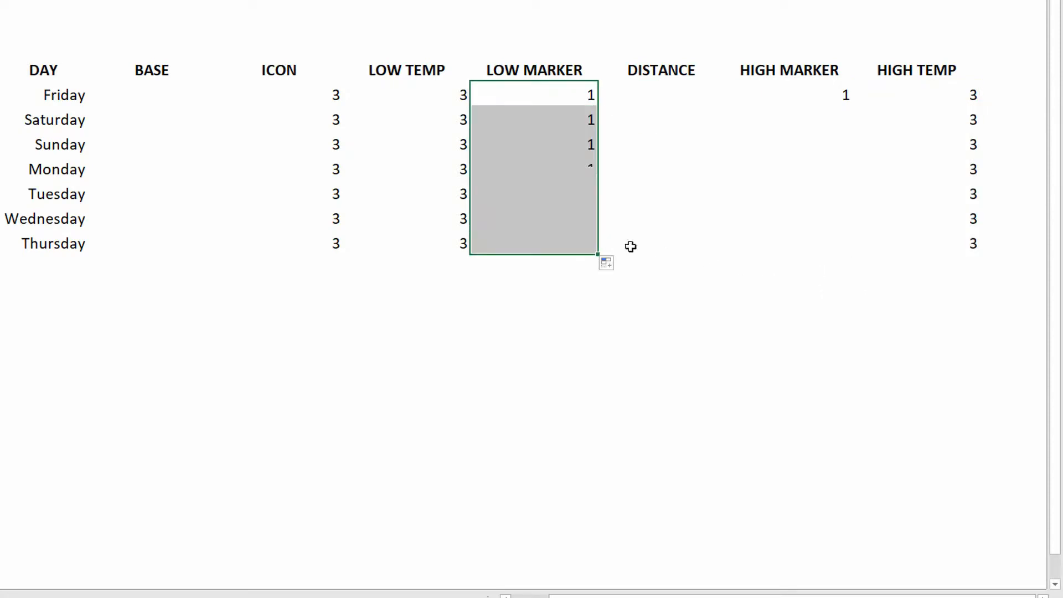
pyautogui.click(829, 96)
pyautogui.moveTo(852, 106); pyautogui.dragTo(842, 251)
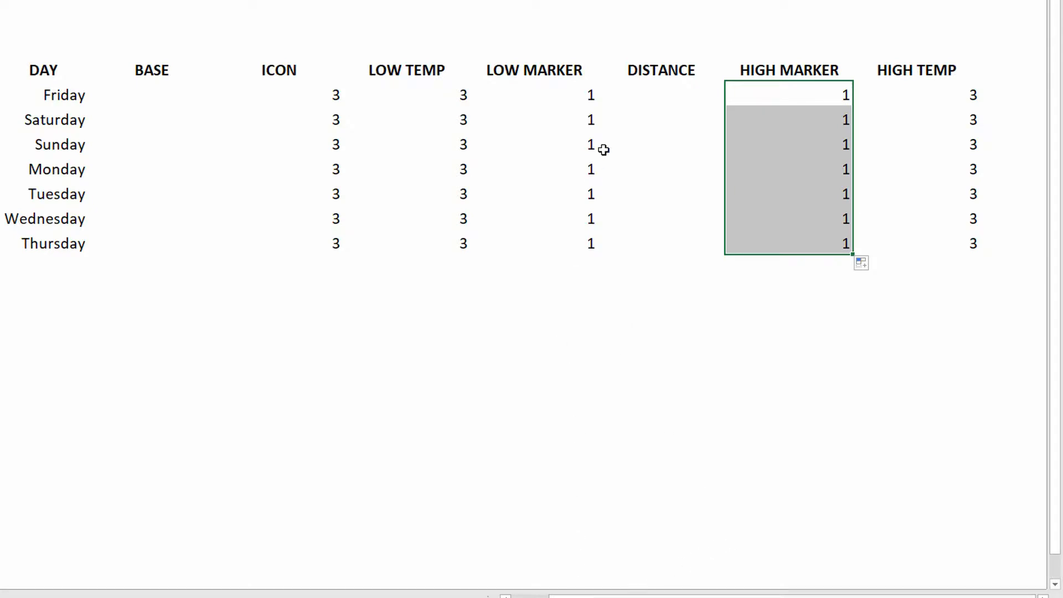
# Step: Calculate each day's DISTANCE as high minus low by entering =C5-B5 in L5 and filling it down to L11
pyautogui.moveTo(648, 71); pyautogui.dragTo(675, 243)
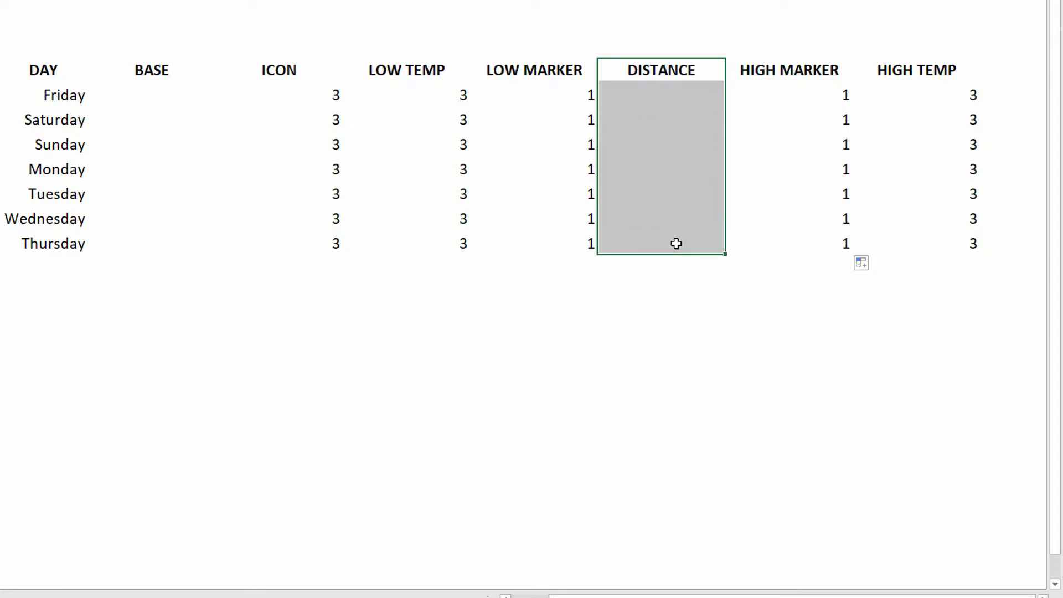
pyautogui.moveTo(162, 74); pyautogui.dragTo(172, 241)
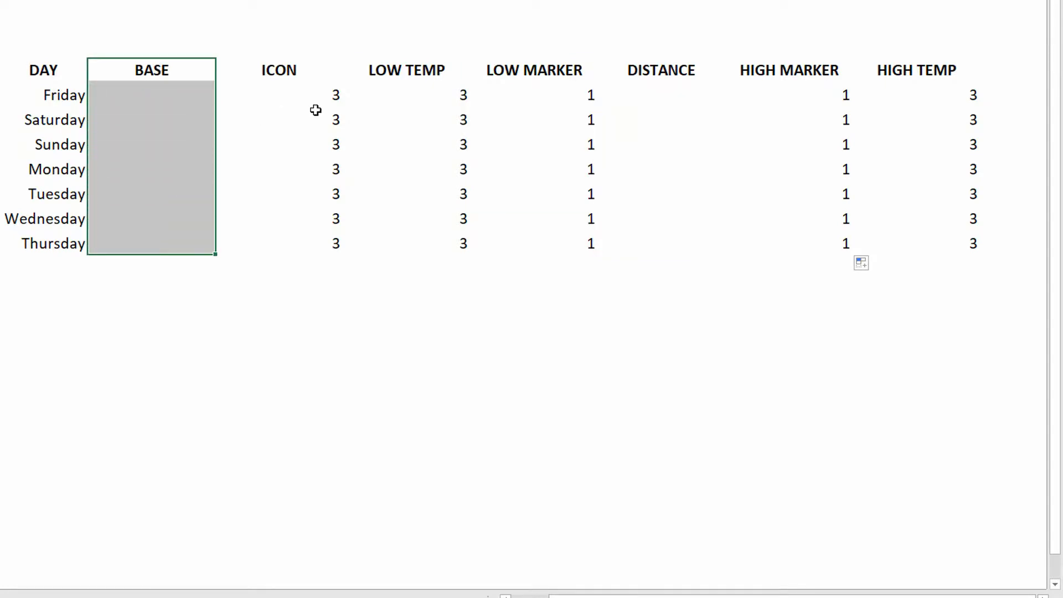
pyautogui.click(694, 96)
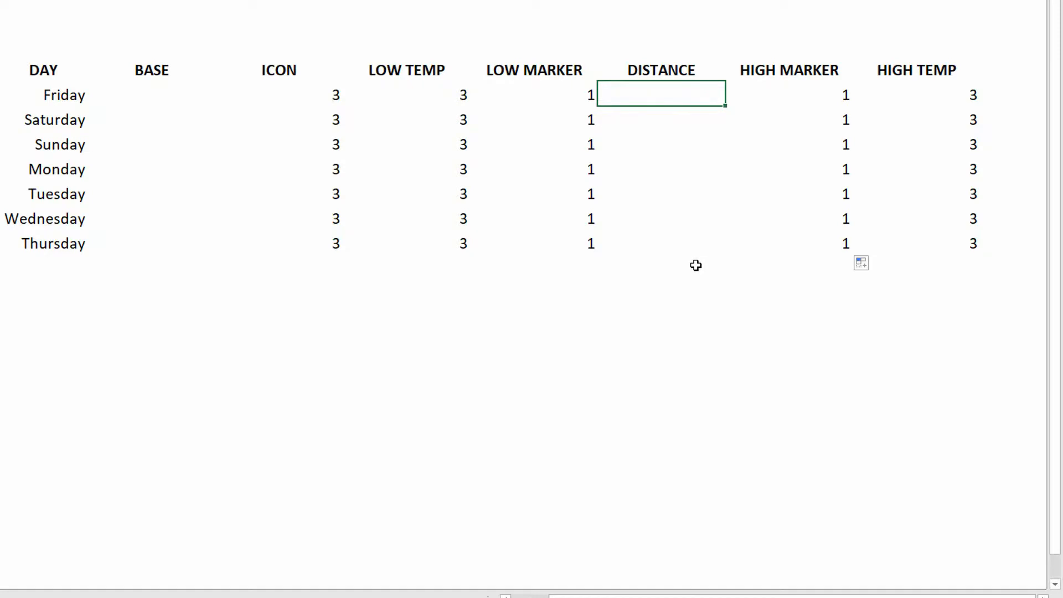
pyautogui.write('=')
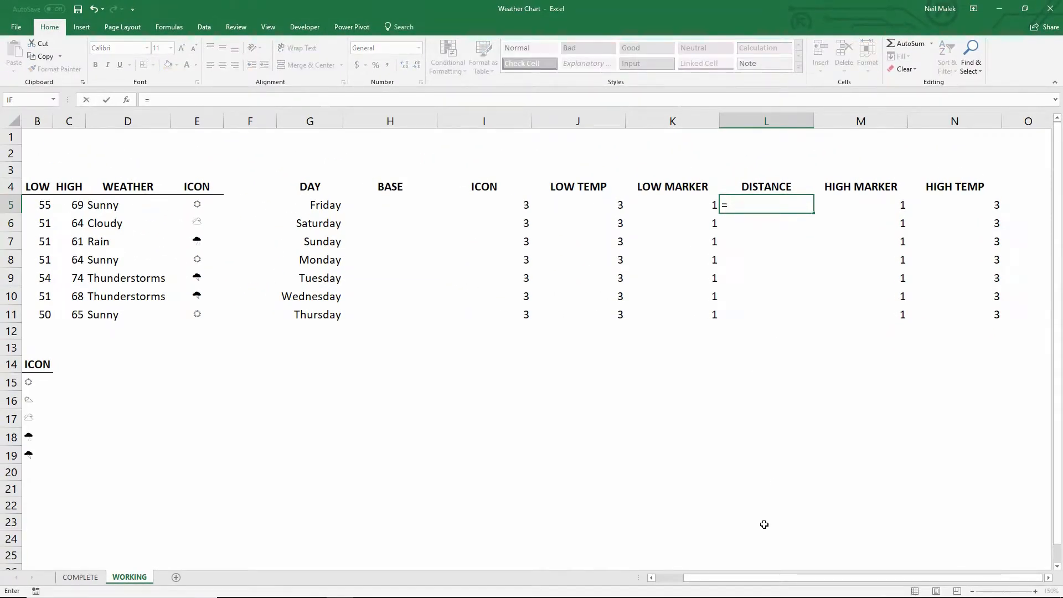
pyautogui.moveTo(745, 578); pyautogui.dragTo(714, 578)
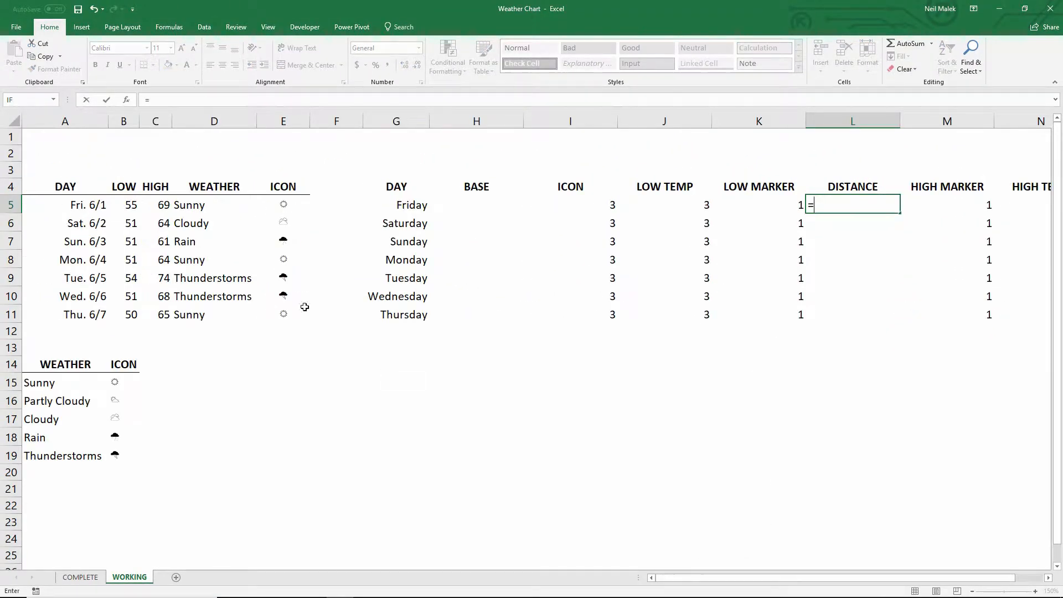
pyautogui.click(156, 205)
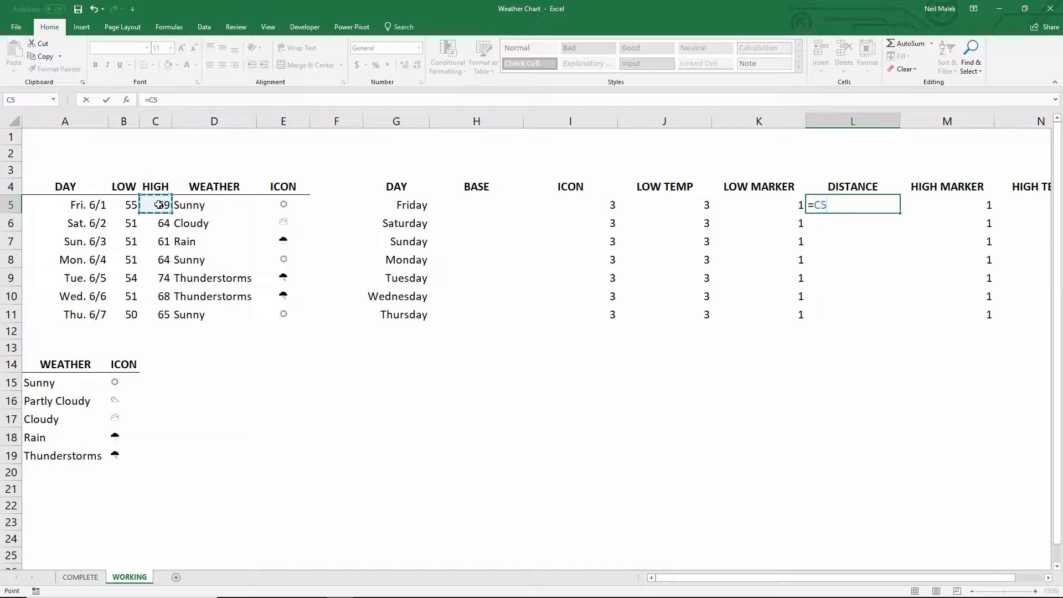
pyautogui.write('-')
pyautogui.click(126, 203)
pyautogui.hotkey('ctrl', 'Return')
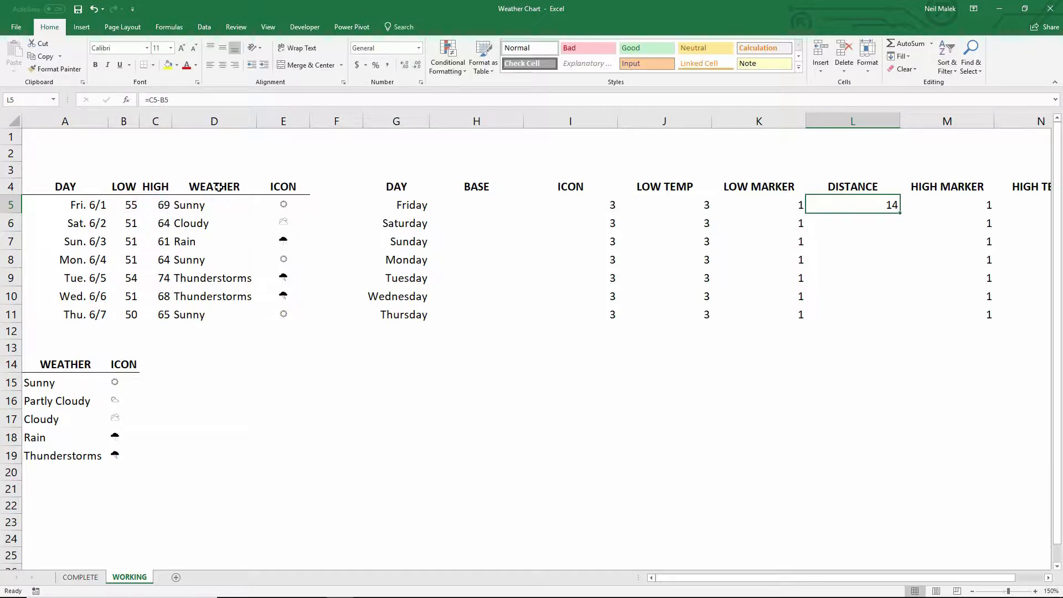
pyautogui.doubleClick(901, 214)
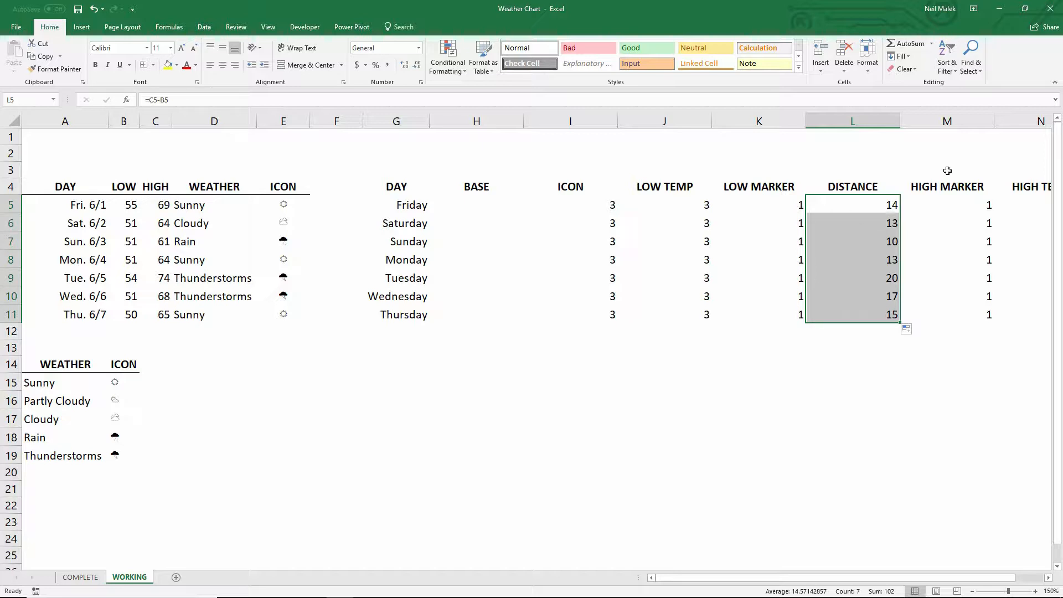
pyautogui.moveTo(961, 190)
pyautogui.mouseDown()
pyautogui.moveTo(971, 317)
pyautogui.moveTo(975, 309)
pyautogui.mouseUp()
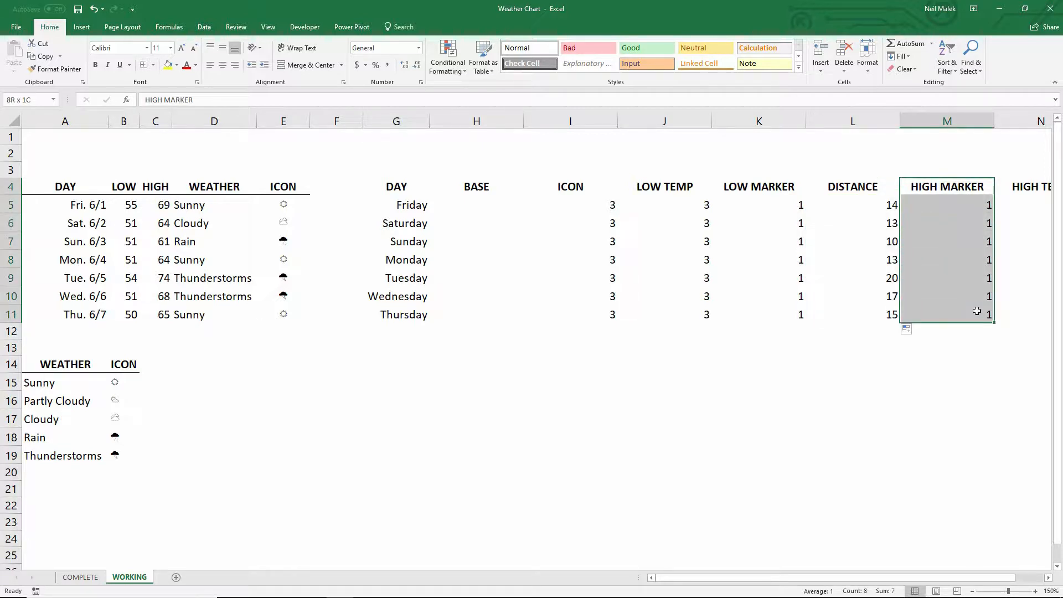
pyautogui.click(771, 188)
pyautogui.moveTo(770, 207); pyautogui.dragTo(793, 321)
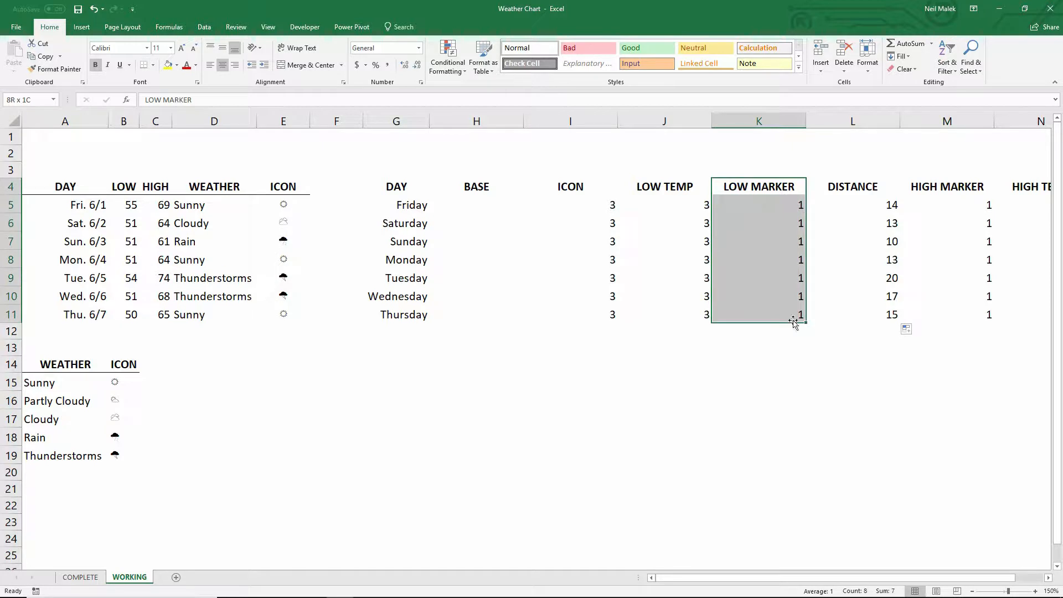
pyautogui.click(682, 196)
pyautogui.moveTo(682, 196); pyautogui.dragTo(699, 315)
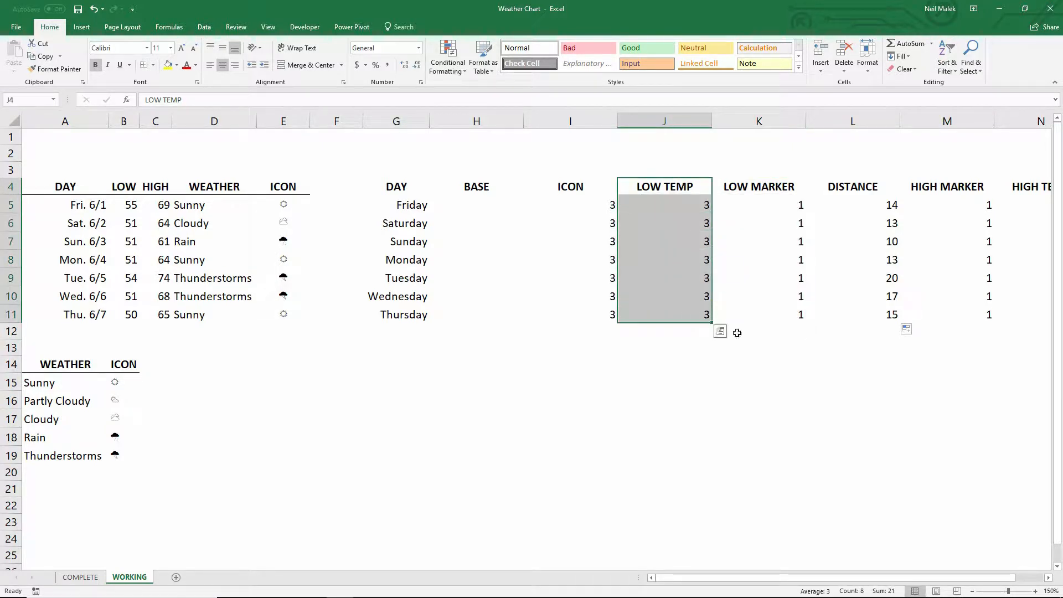
pyautogui.moveTo(1012, 191); pyautogui.dragTo(1035, 316)
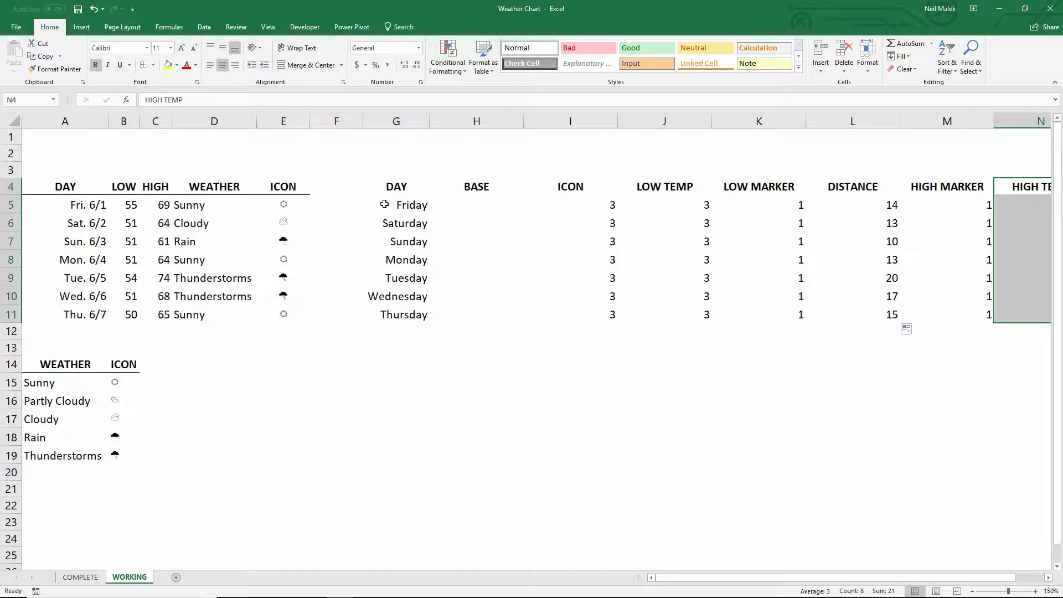
# Step: Calculate each day's BASE as the low temperature minus 6 by entering =B5-6 in H5 and filling it down to H11
pyautogui.moveTo(597, 187); pyautogui.dragTo(672, 316)
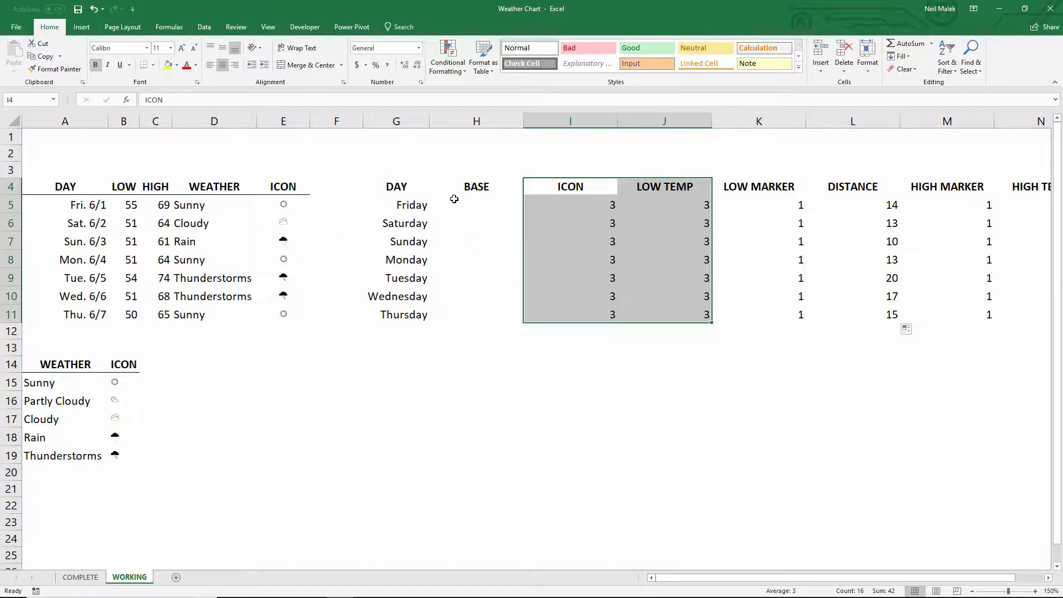
pyautogui.click(480, 206)
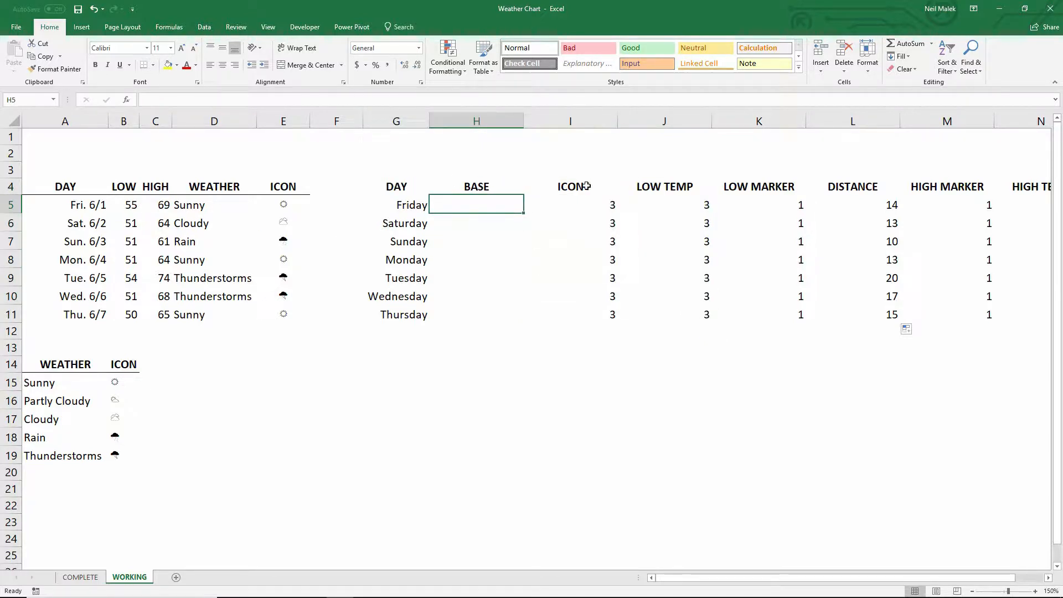
pyautogui.write('=')
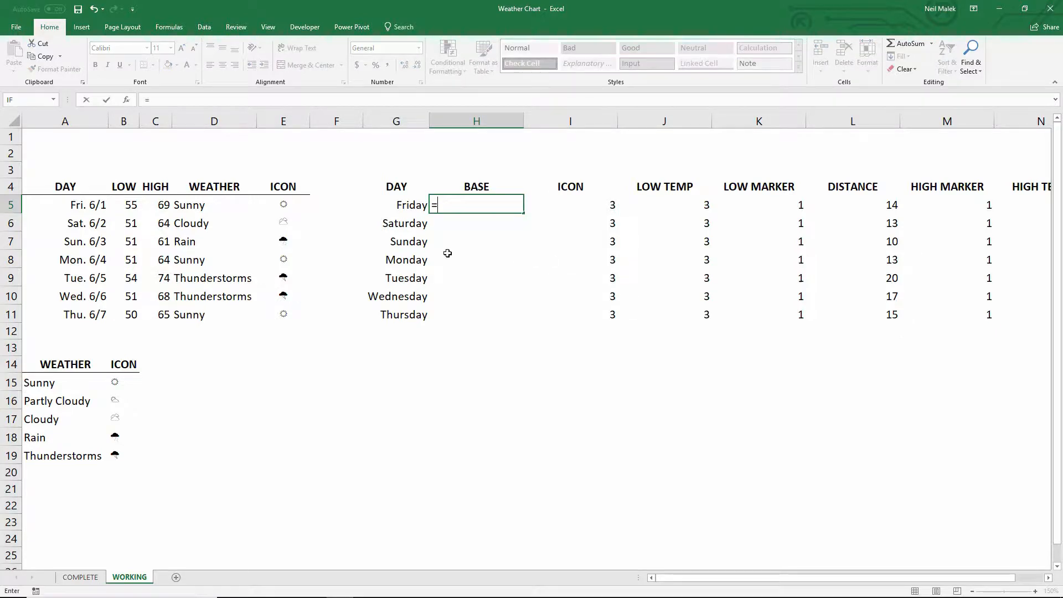
pyautogui.click(127, 205)
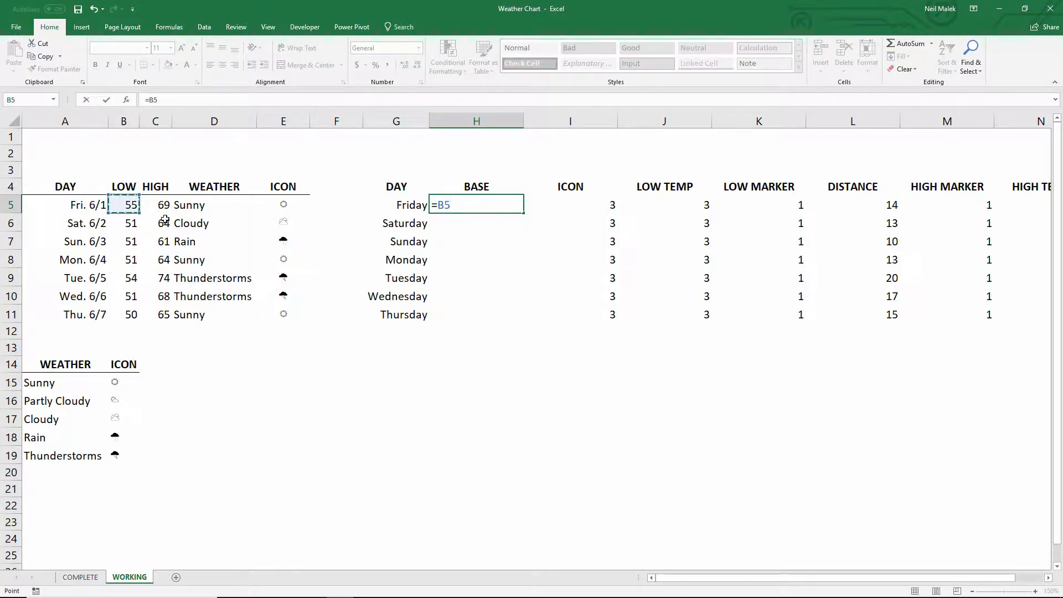
pyautogui.write('-6')
pyautogui.hotkey('ctrl', 'Return')
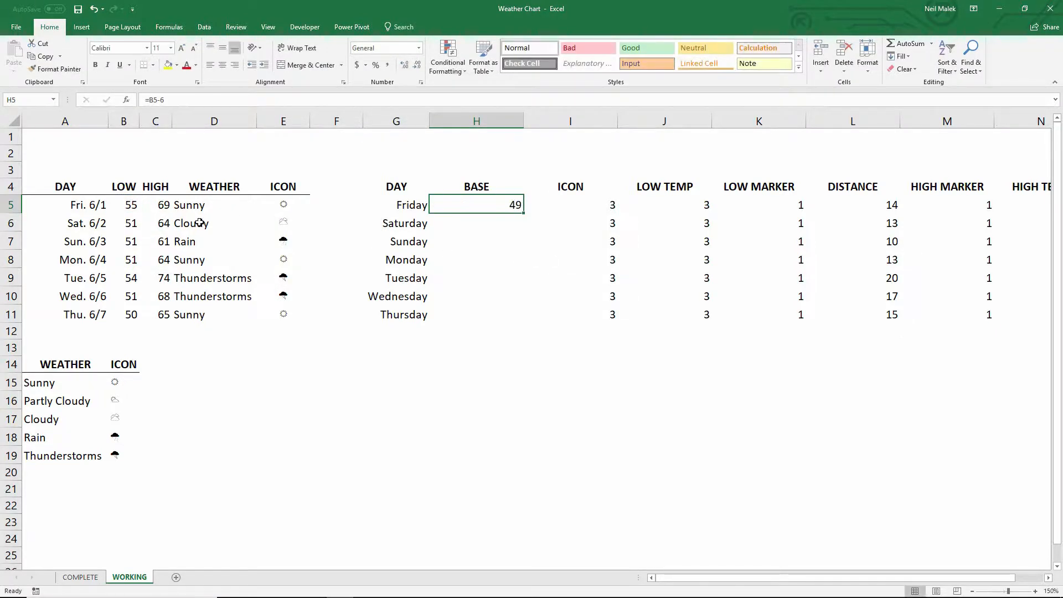
pyautogui.doubleClick(525, 213)
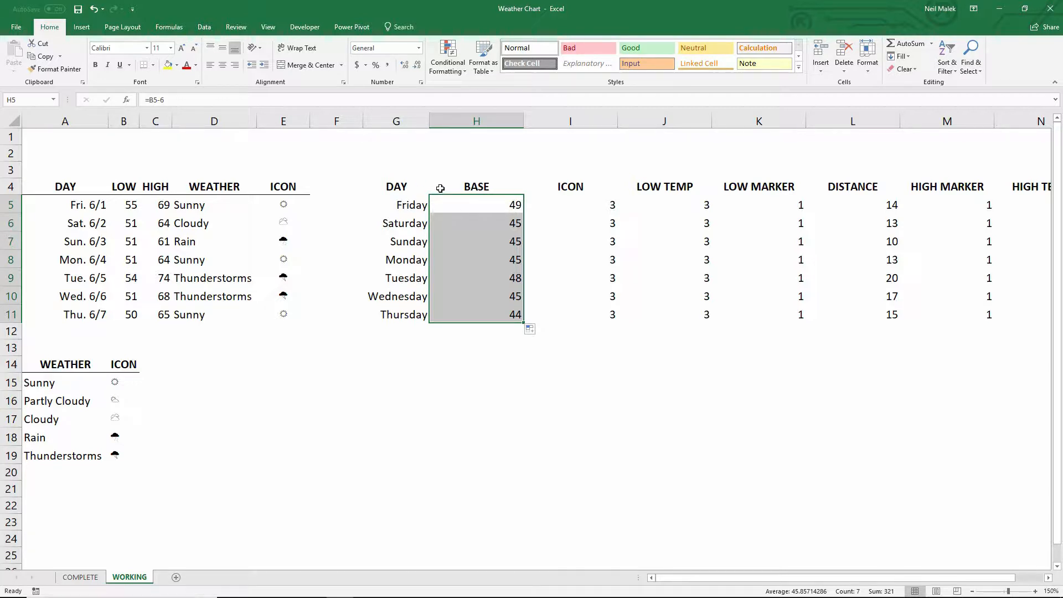
# Step: Autofit the widths of columns G through N to the chart data table's contents
pyautogui.moveTo(397, 122); pyautogui.dragTo(1046, 124)
pyautogui.doubleClick(994, 120)
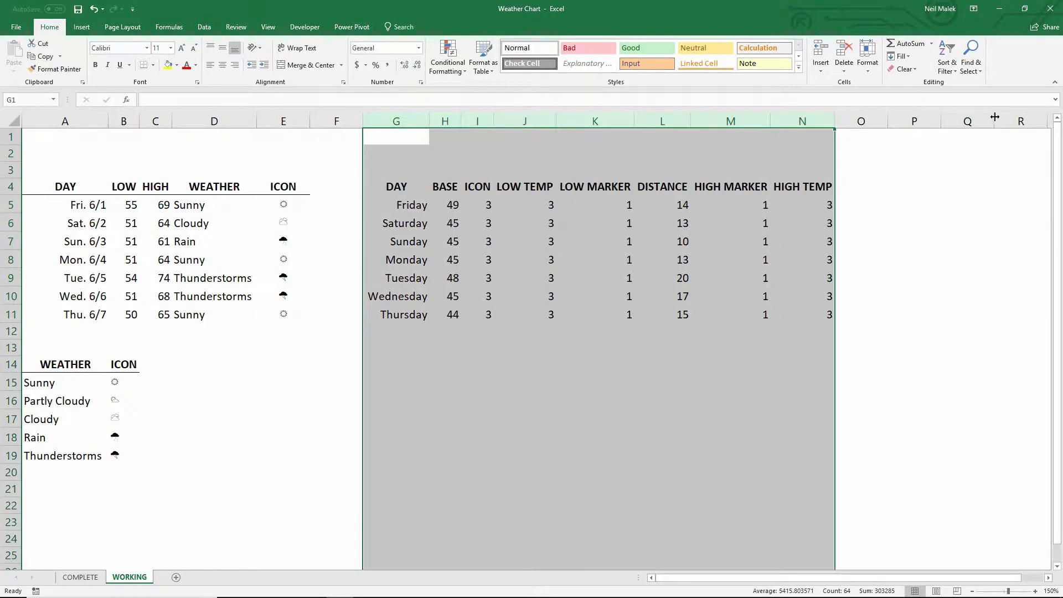
pyautogui.click(599, 184)
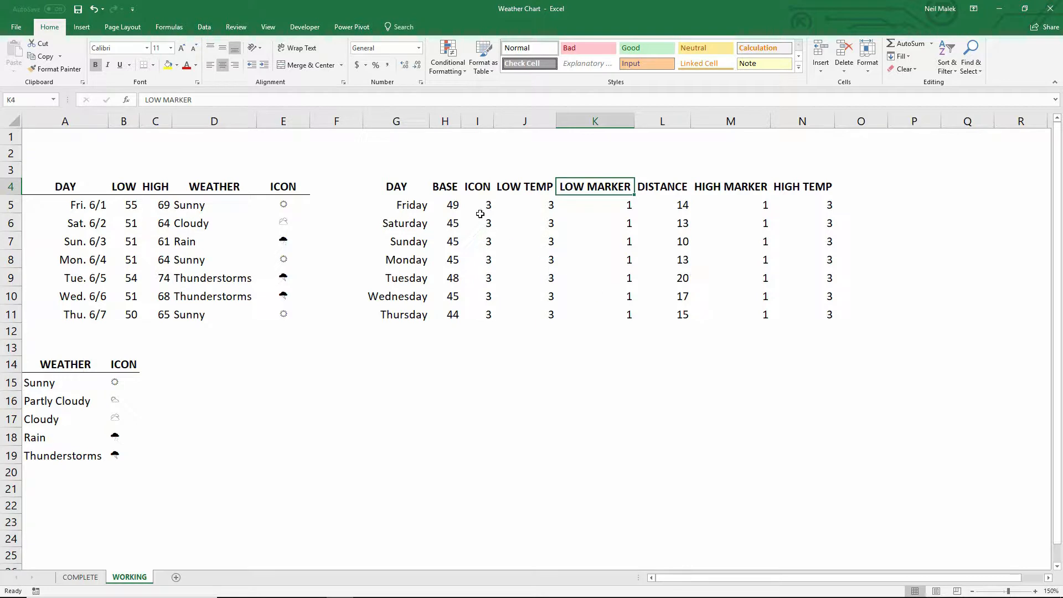
pyautogui.moveTo(449, 187); pyautogui.dragTo(449, 315)
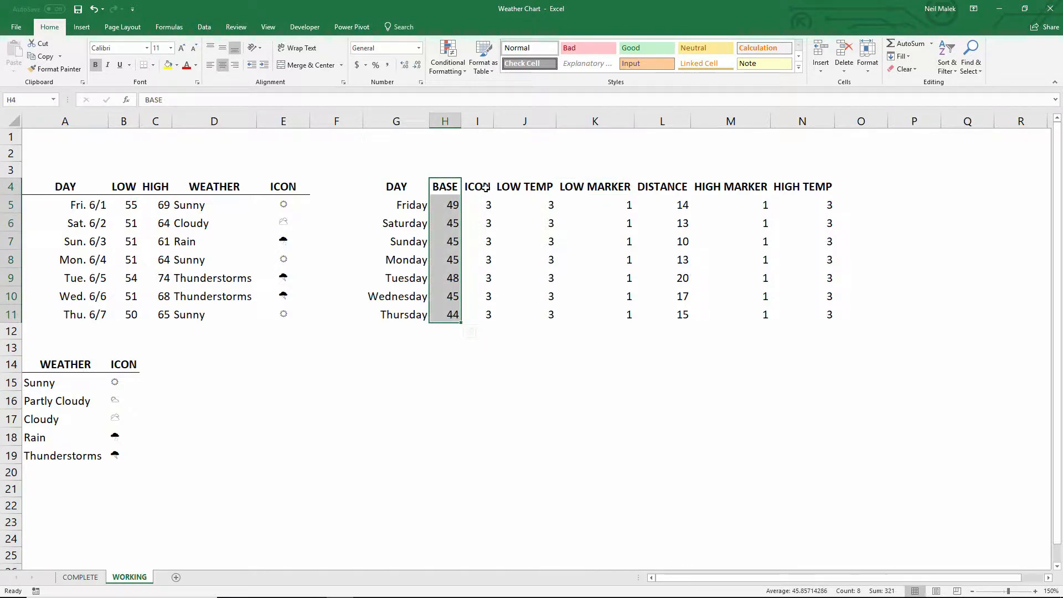
pyautogui.moveTo(484, 188); pyautogui.dragTo(483, 315)
pyautogui.moveTo(525, 187); pyautogui.dragTo(548, 312)
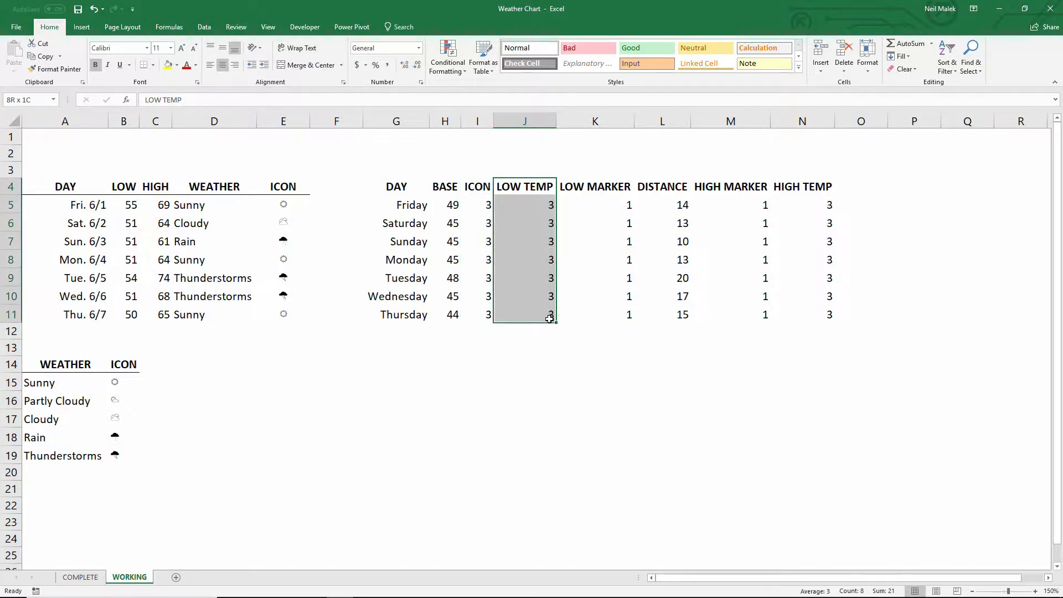
pyautogui.moveTo(599, 189); pyautogui.dragTo(624, 314)
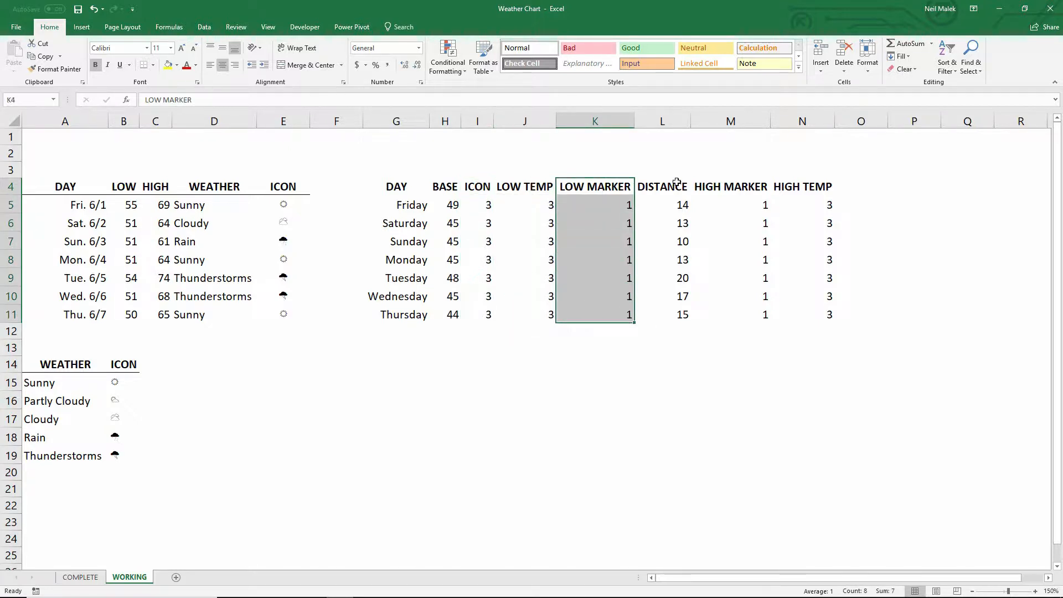
pyautogui.moveTo(662, 187); pyautogui.dragTo(681, 315)
# Step: Insert a 2-D stacked bar chart from G4:N11 and place it directly below the chart data header row
pyautogui.moveTo(392, 191); pyautogui.dragTo(819, 317)
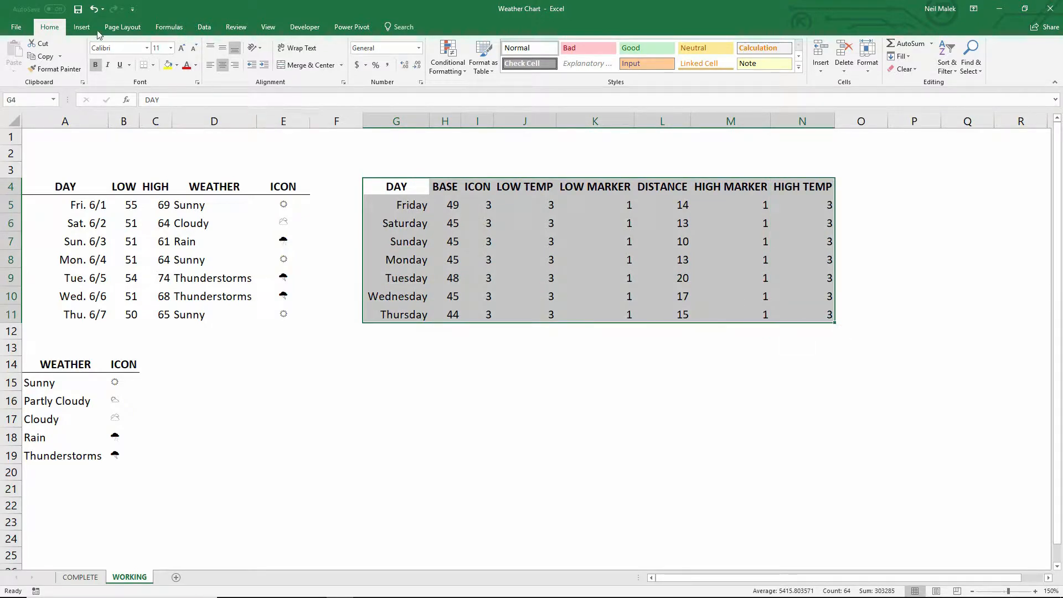
pyautogui.click(81, 27)
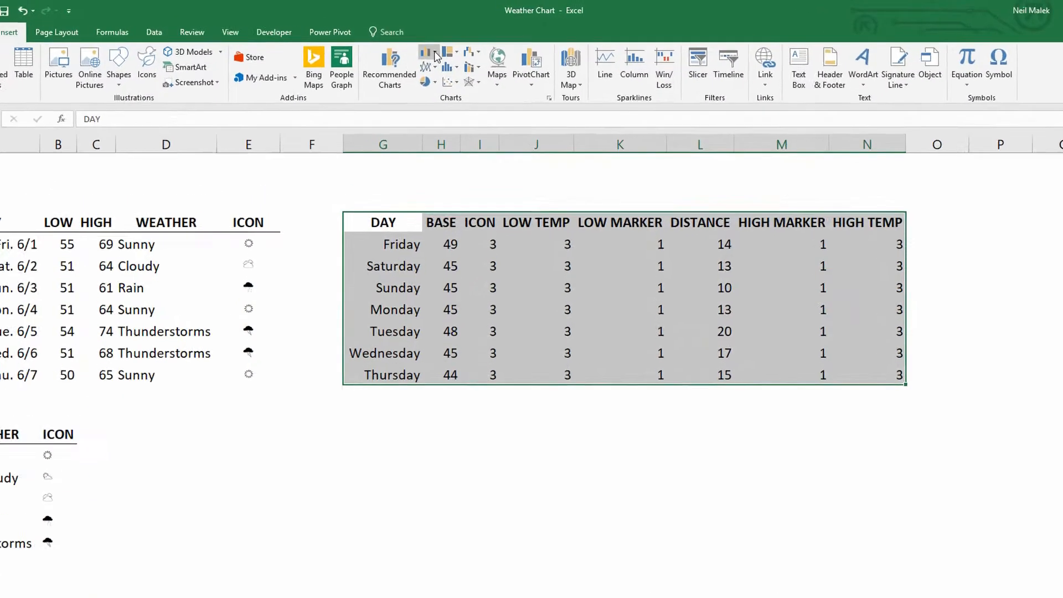
pyautogui.click(432, 44)
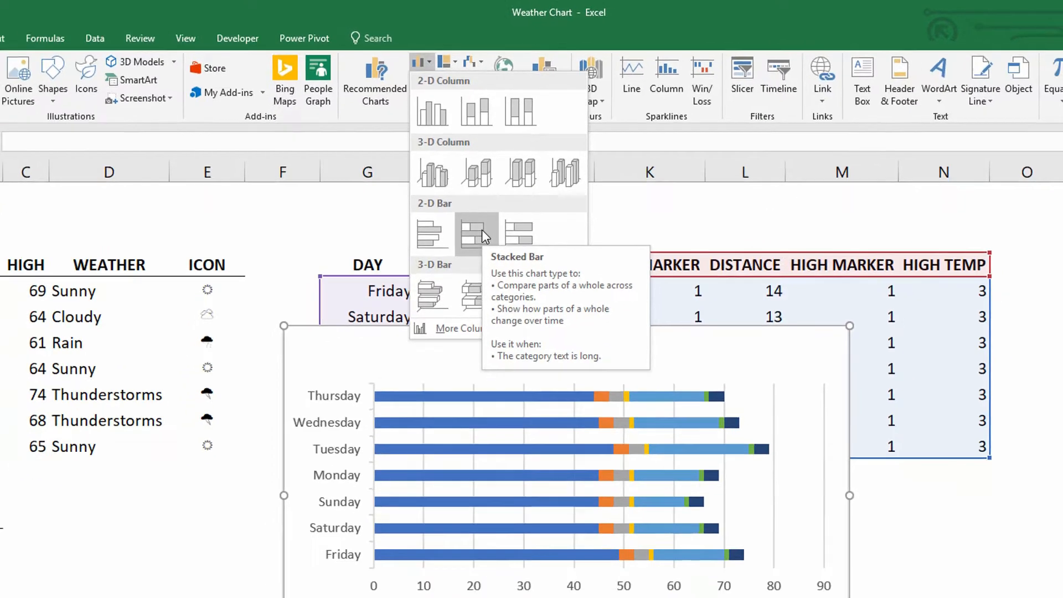
pyautogui.click(483, 245)
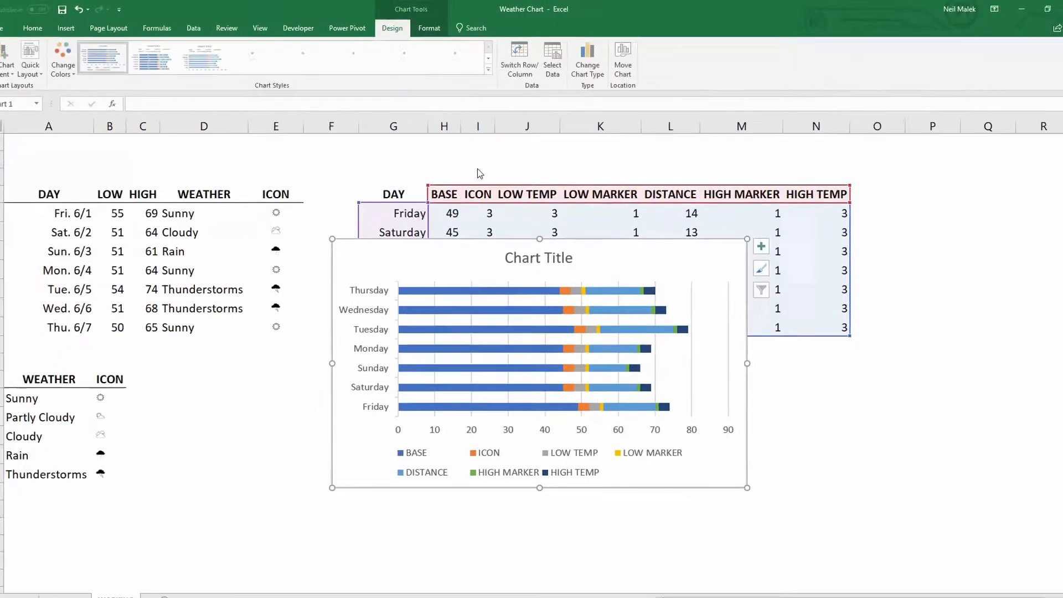
pyautogui.moveTo(339, 348); pyautogui.dragTo(291, 349)
pyautogui.moveTo(510, 249); pyautogui.dragTo(604, 220)
# Step: Delete the chart's title and legend and extend its lower edge down to about row 21
pyautogui.click(603, 220)
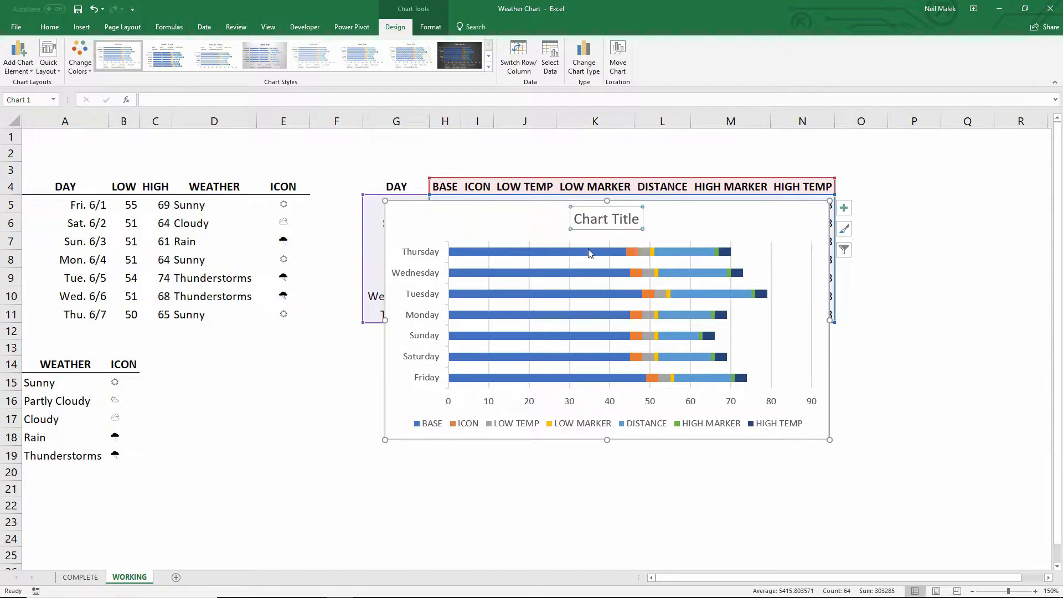
pyautogui.press('Delete')
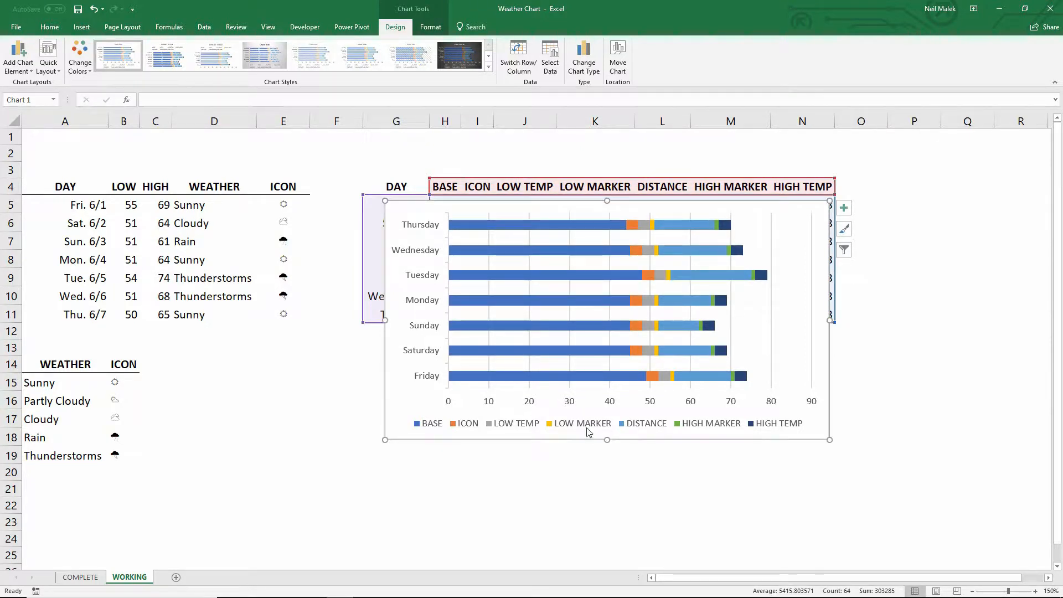
pyautogui.click(588, 424)
pyautogui.press('Delete')
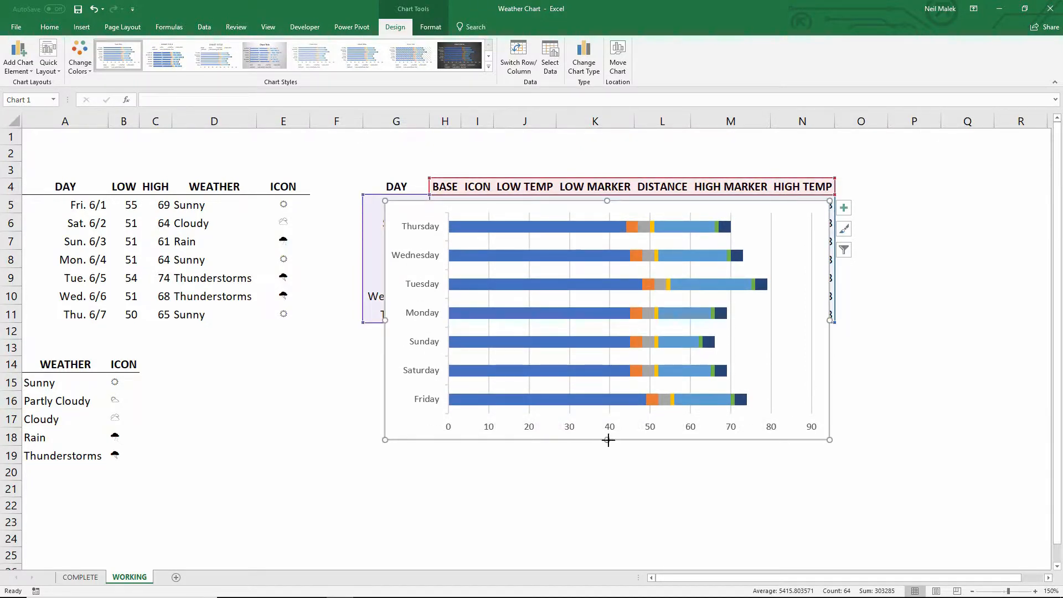
pyautogui.moveTo(608, 440); pyautogui.dragTo(608, 498)
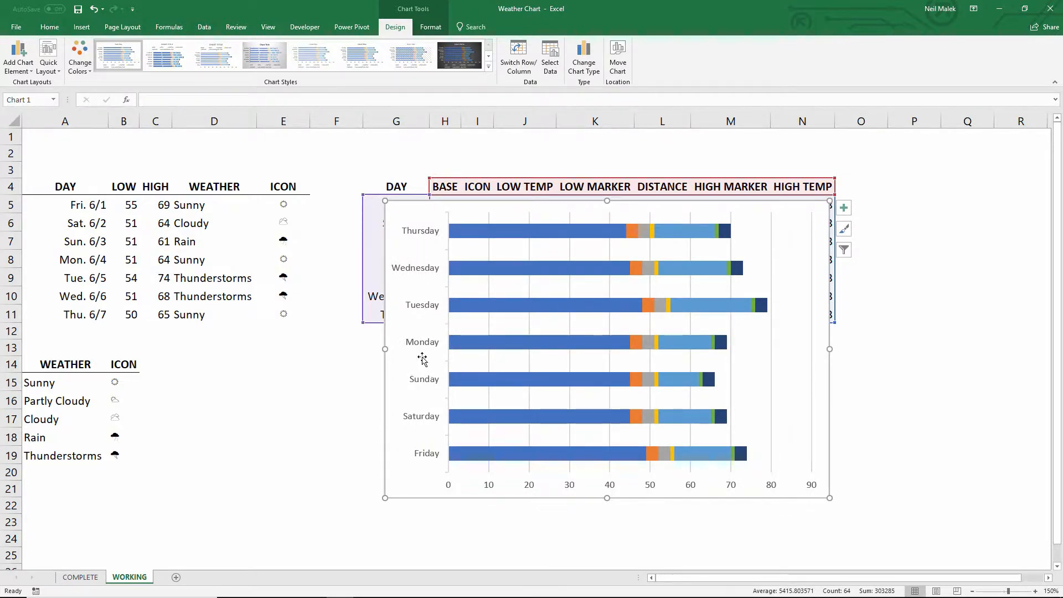
# Step: Set the chart's vertical category axis to show its dates in reverse order
pyautogui.click(424, 264)
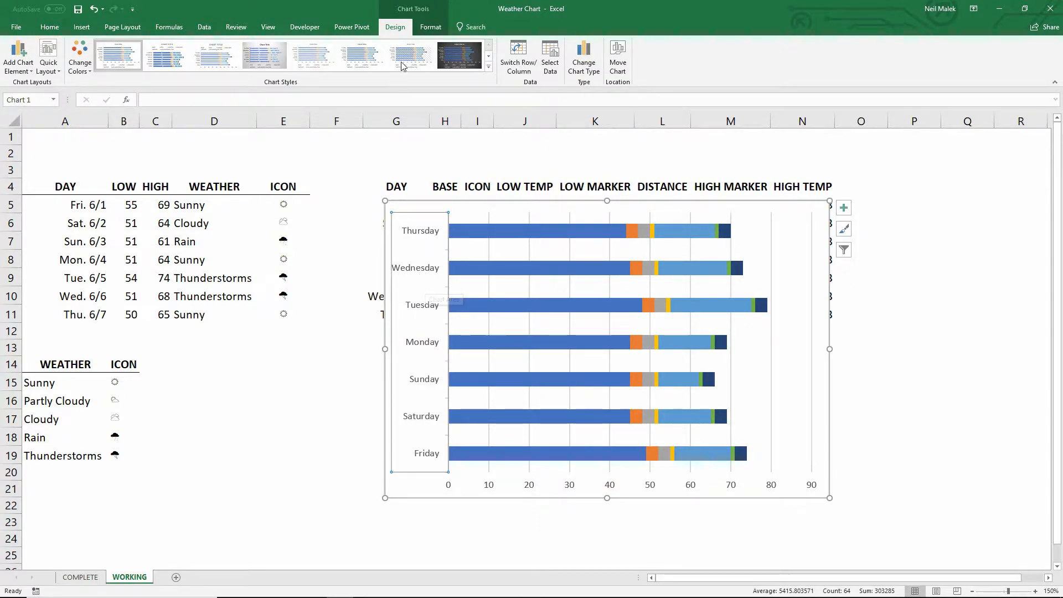
pyautogui.click(428, 28)
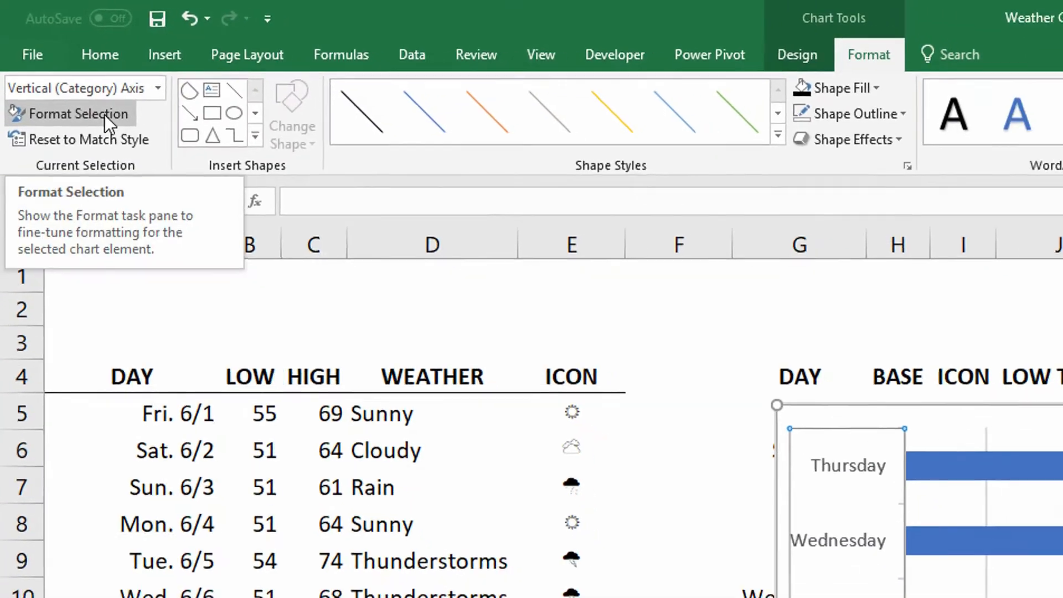
pyautogui.click(114, 124)
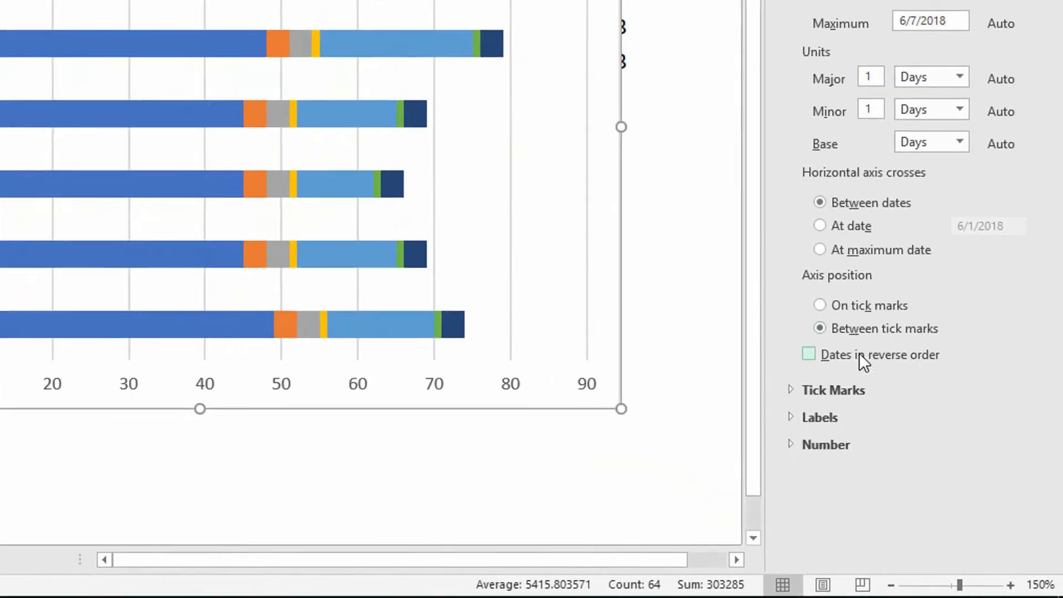
pyautogui.click(956, 469)
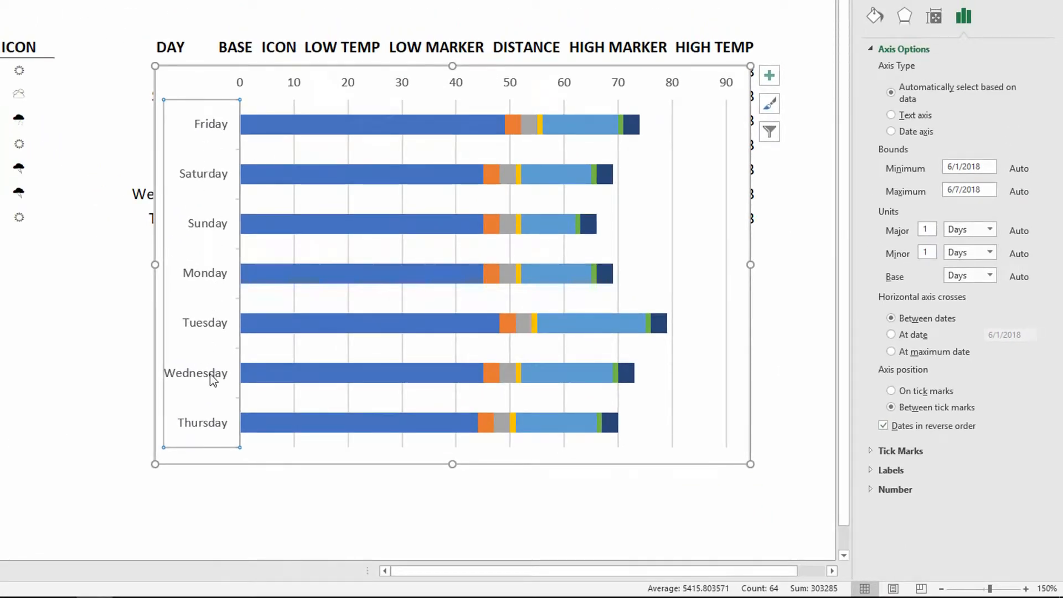
# Step: Set the horizontal value axis bounds to a minimum of 30 and a maximum of 85
pyautogui.moveTo(452, 237)
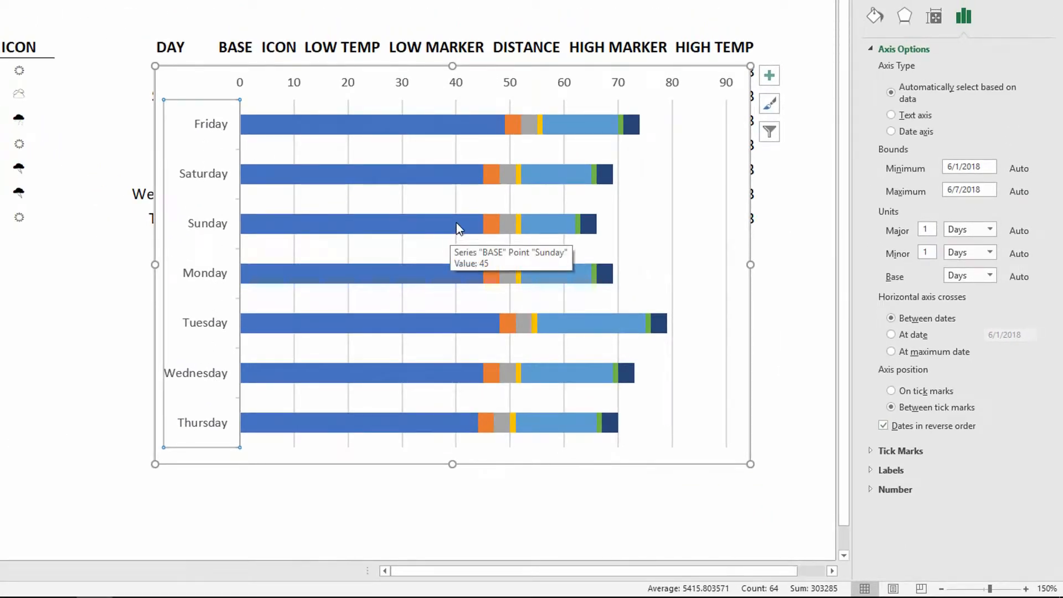
pyautogui.click(299, 83)
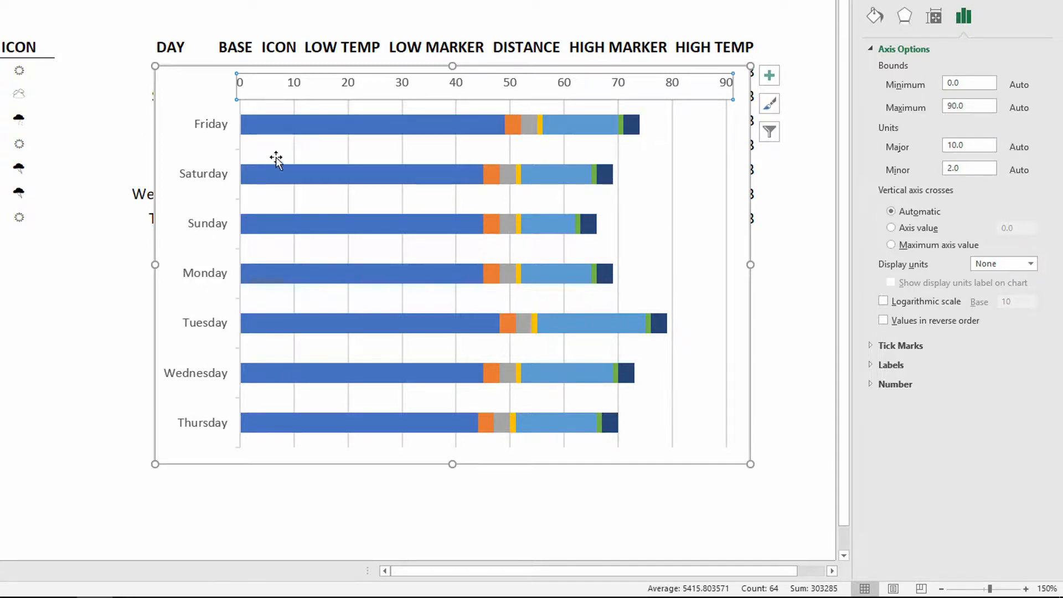
pyautogui.moveTo(248, 129)
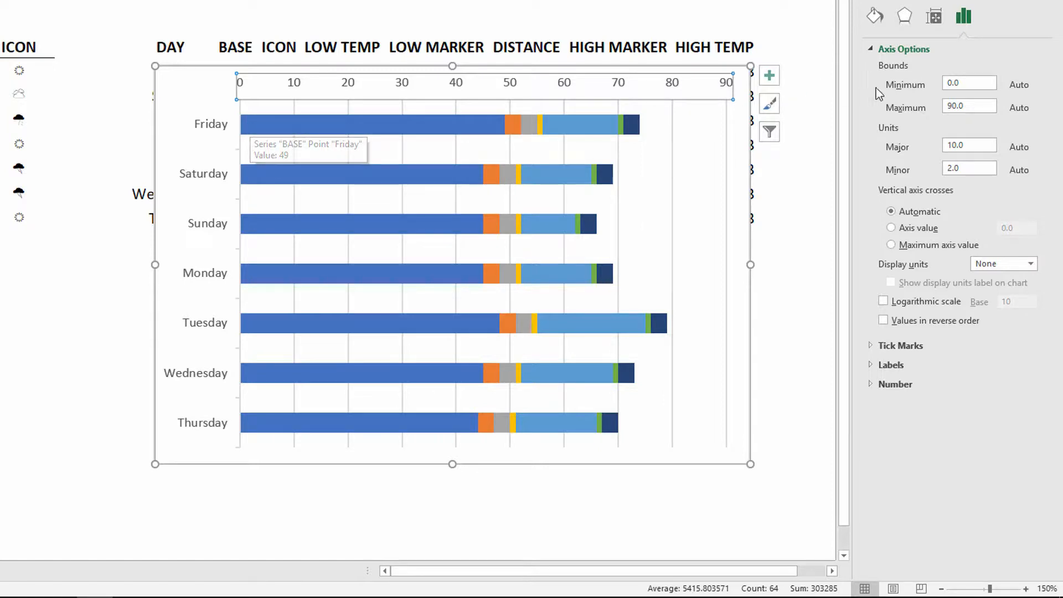
pyautogui.click(971, 83)
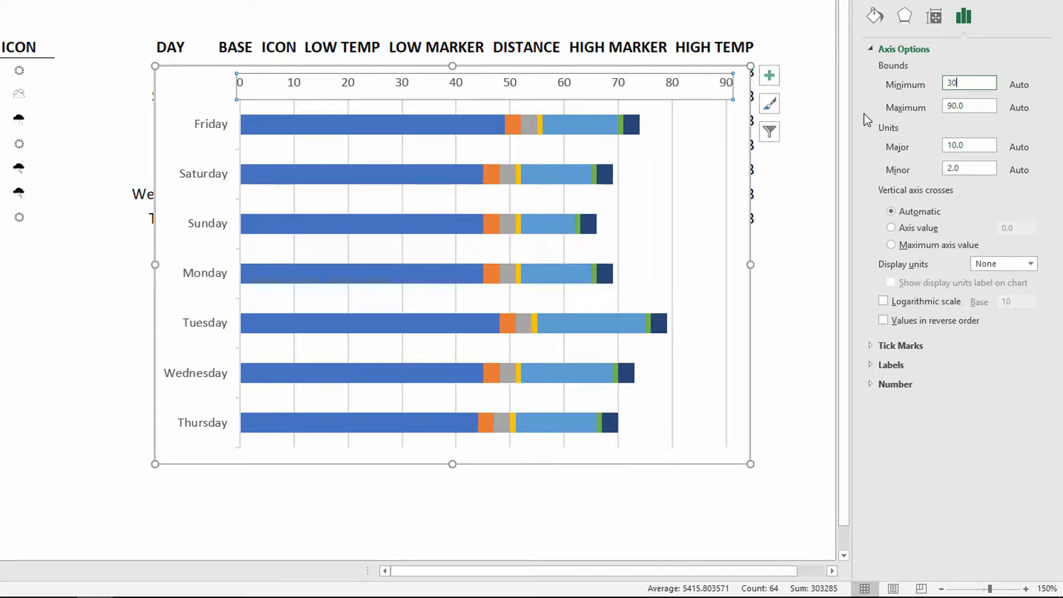
pyautogui.press('Return')
pyautogui.press('Tab')
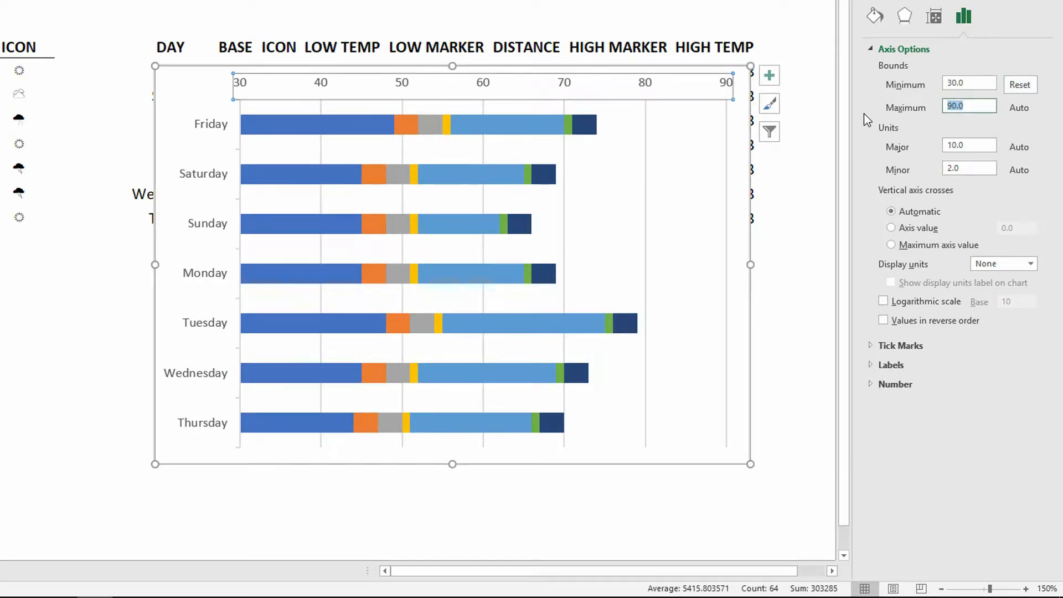
pyautogui.write('85')
pyautogui.press('Return')
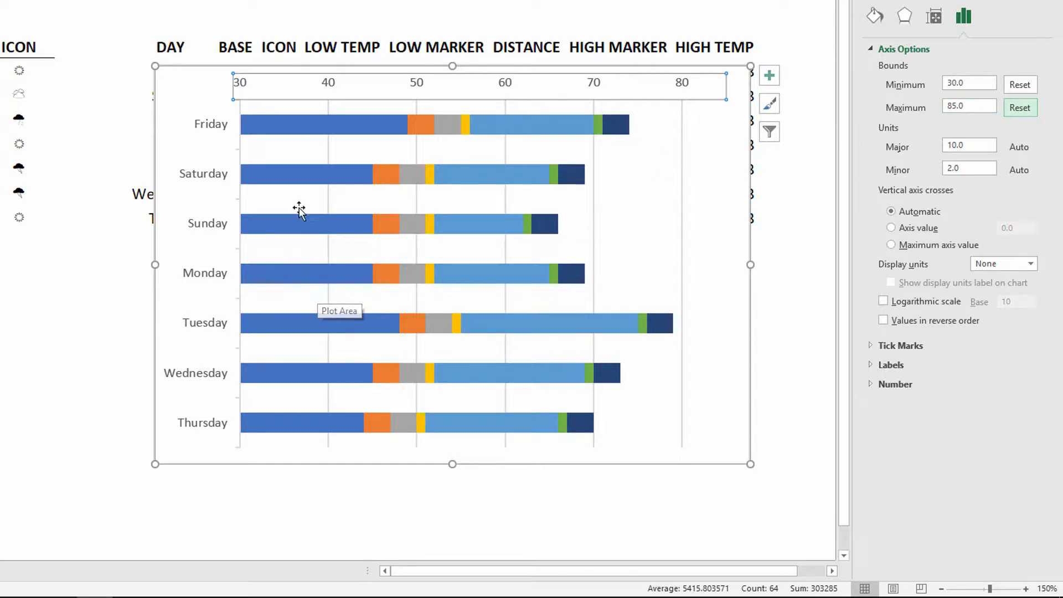
# Step: Set the BASE series bars to No fill
pyautogui.click(295, 134)
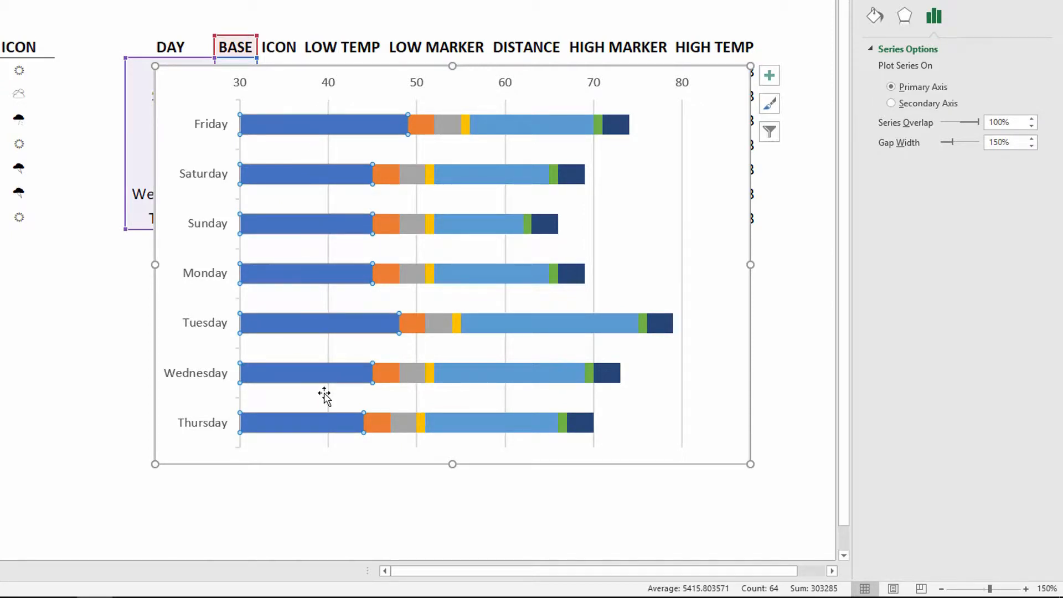
pyautogui.click(875, 17)
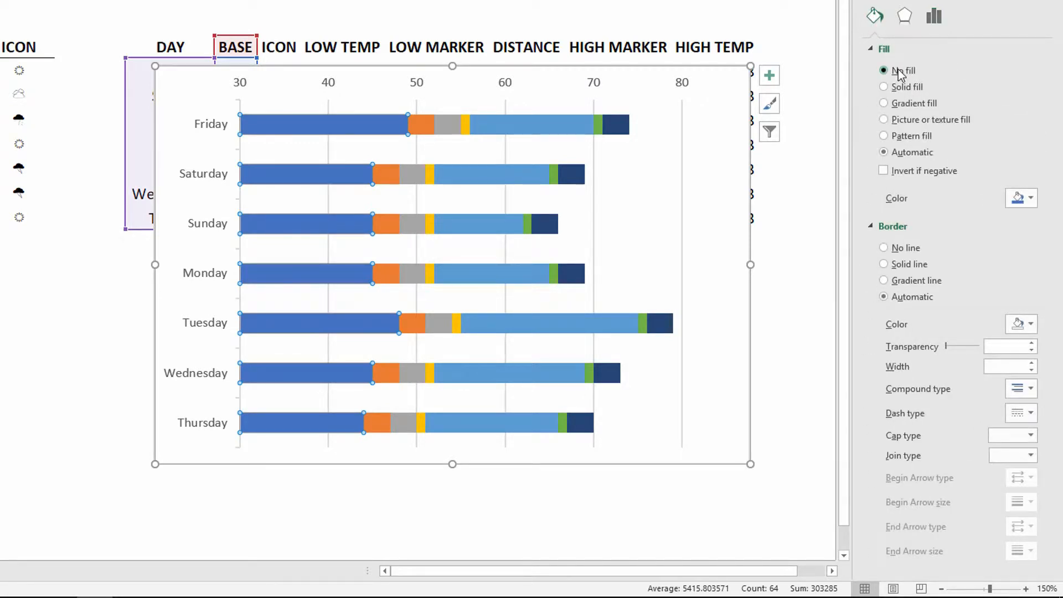
pyautogui.click(897, 71)
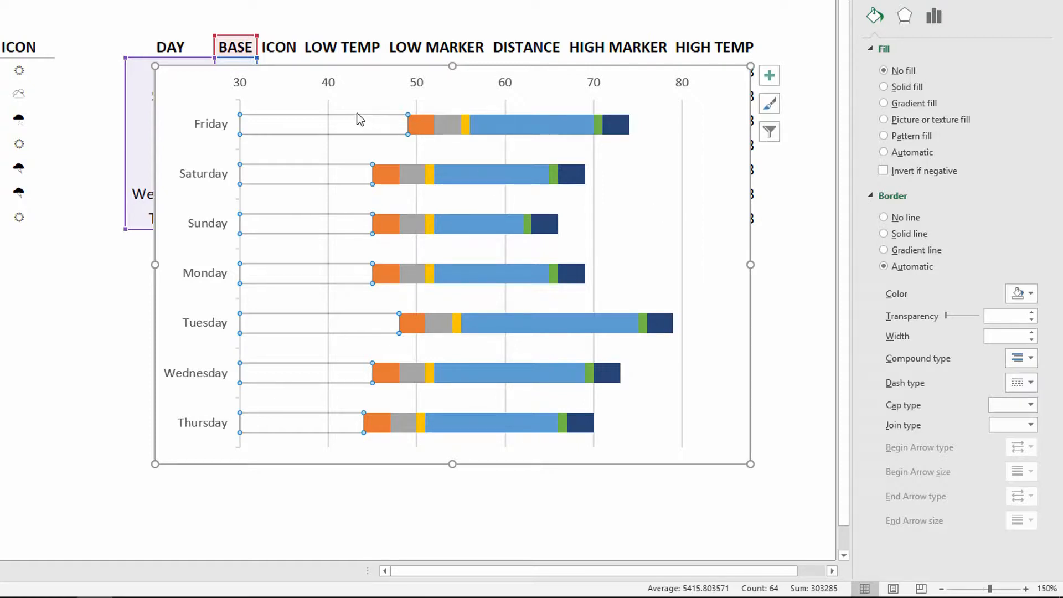
# Step: Delete the chart's horizontal value axis and its vertical gridlines
pyautogui.click(330, 87)
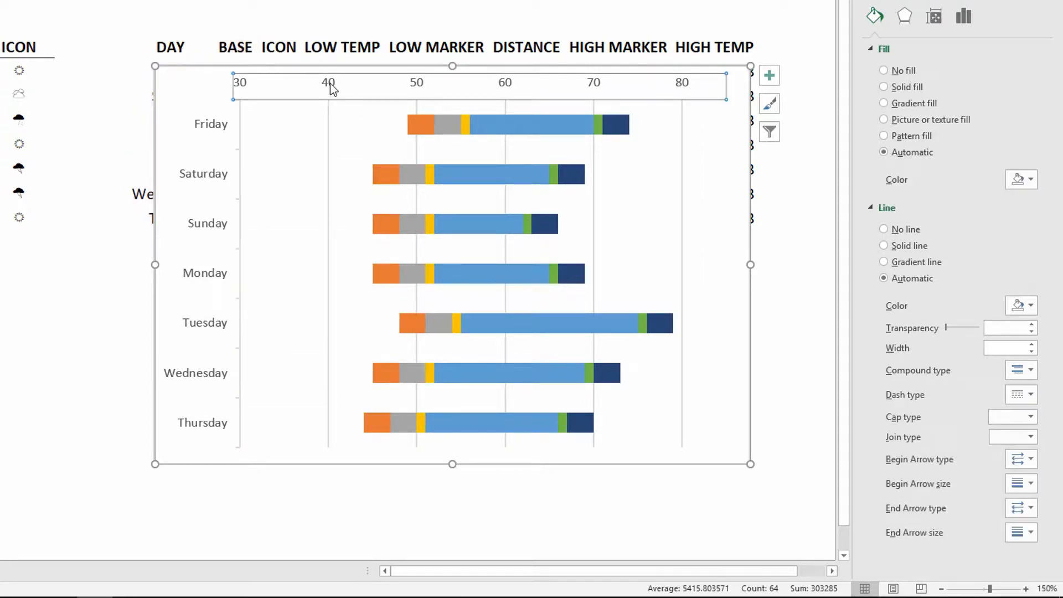
pyautogui.press('Delete')
pyautogui.click(328, 101)
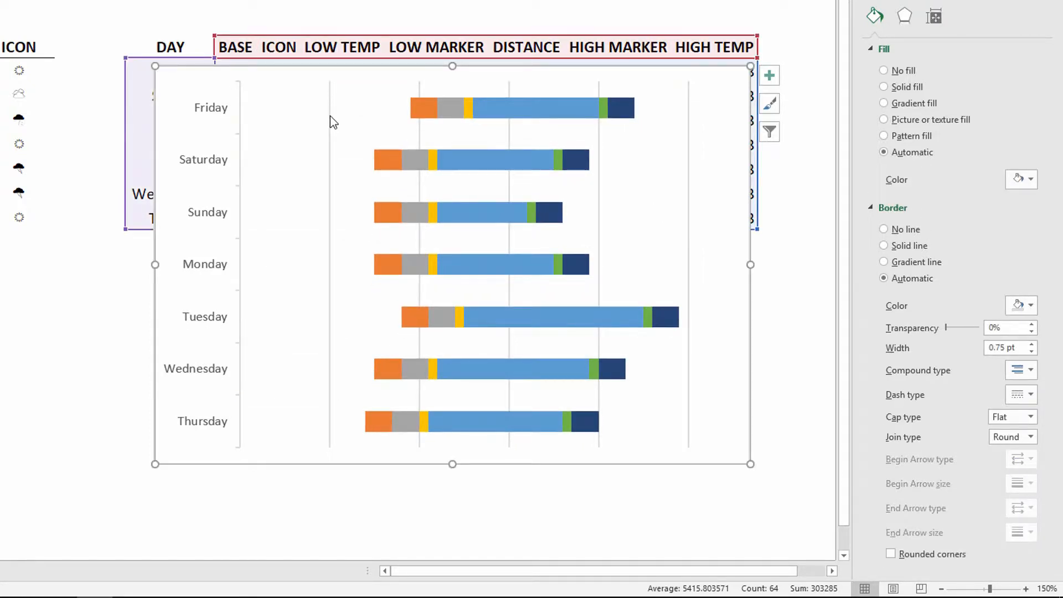
pyautogui.click(330, 115)
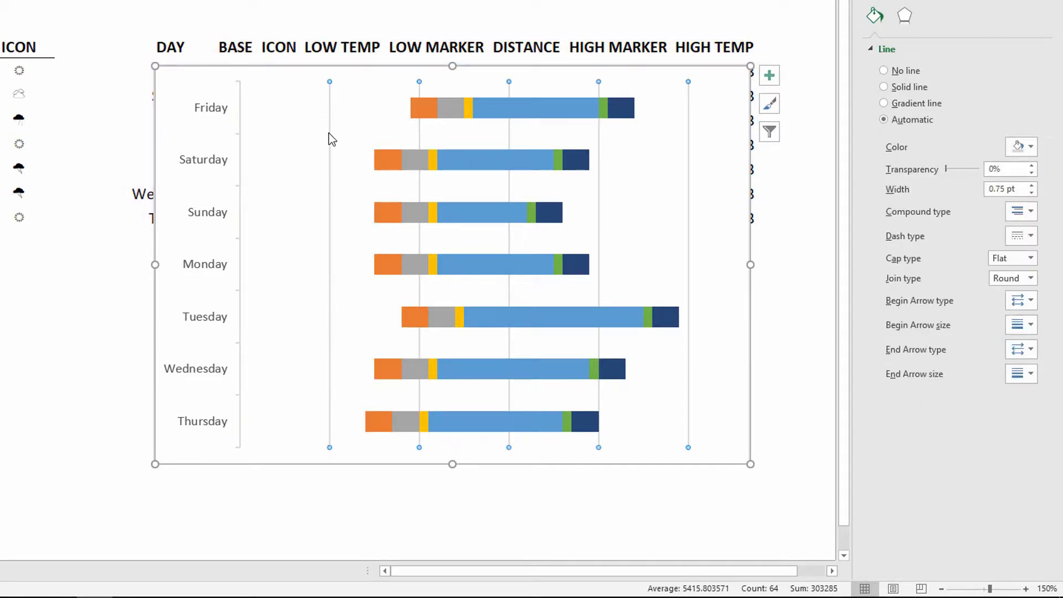
pyautogui.press('Delete')
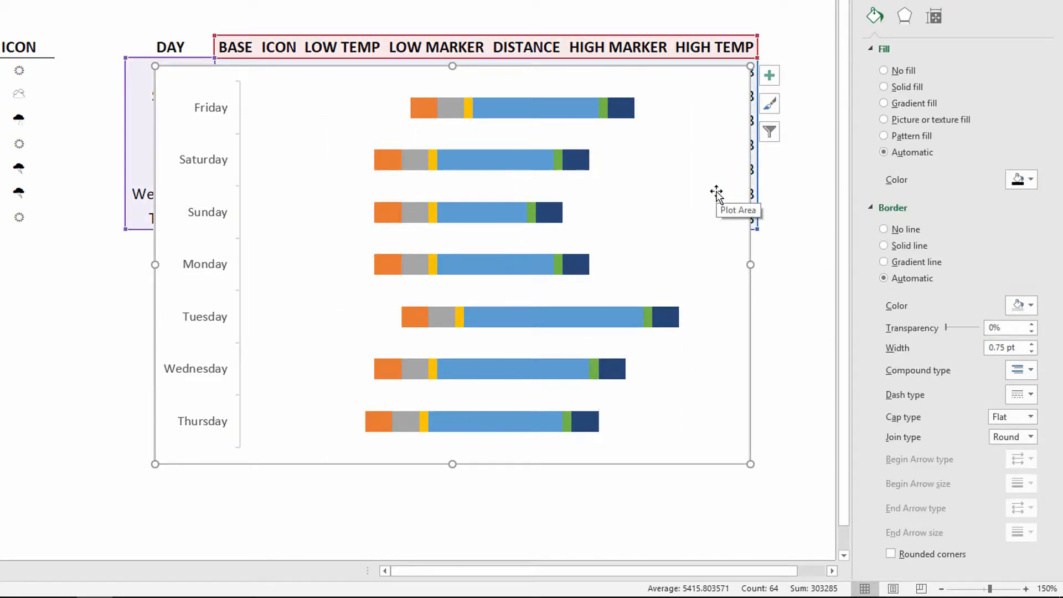
# Step: Widen the chart on both sides and move it down and left so its upper edge sits at about row 7
pyautogui.moveTo(155, 265); pyautogui.dragTo(102, 275)
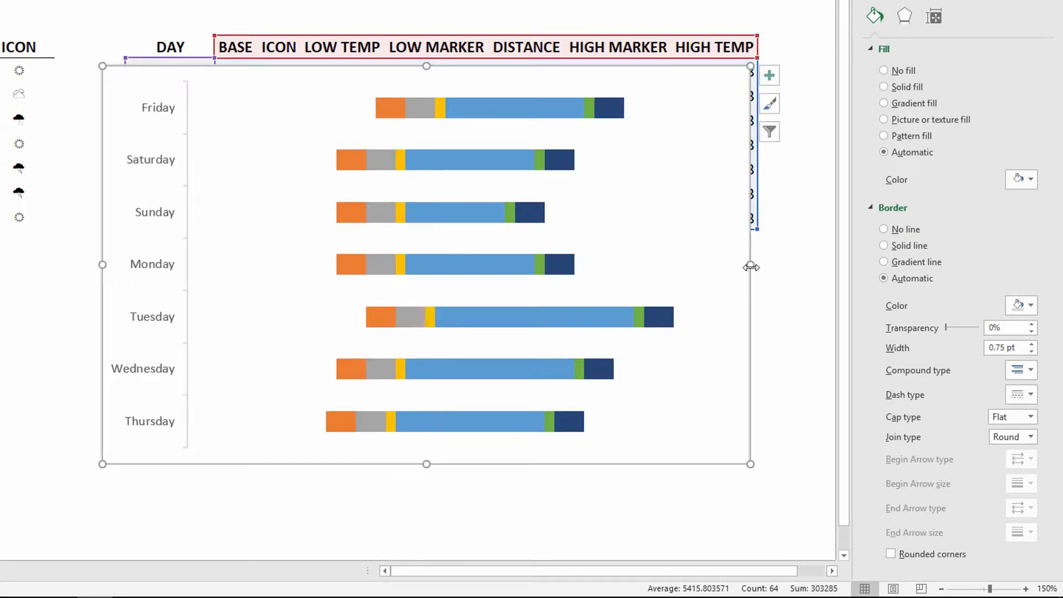
pyautogui.moveTo(751, 265); pyautogui.dragTo(769, 268)
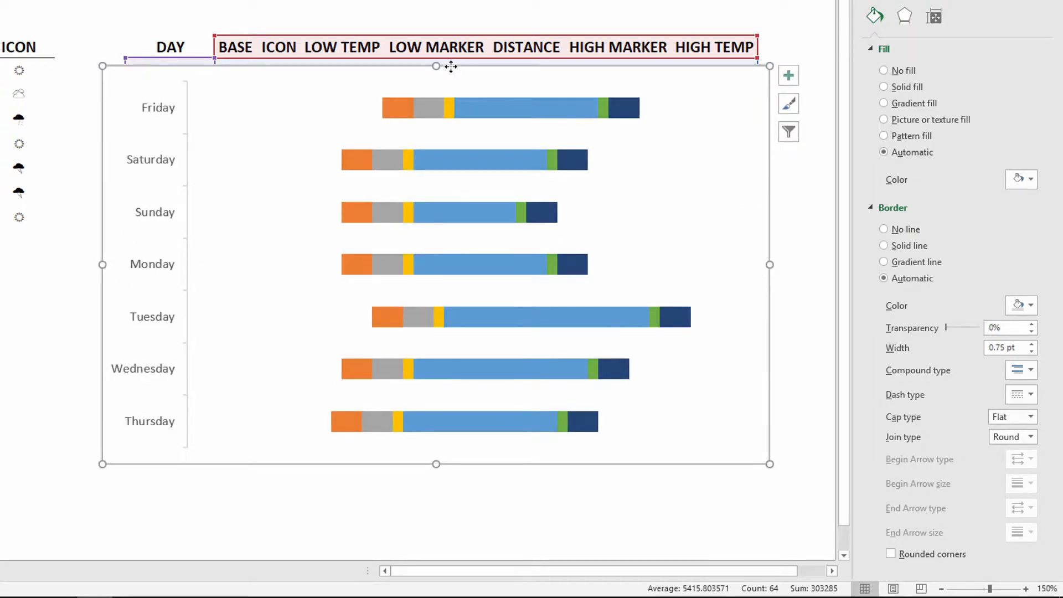
pyautogui.moveTo(439, 66); pyautogui.dragTo(416, 123)
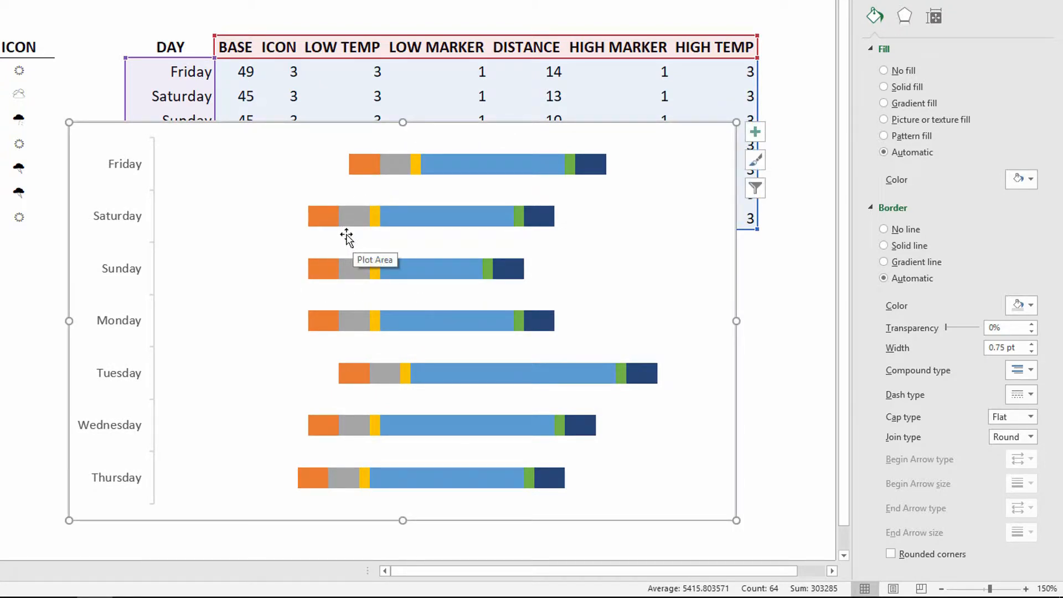
# Step: Add centered data labels to the ICON series
pyautogui.click(364, 172)
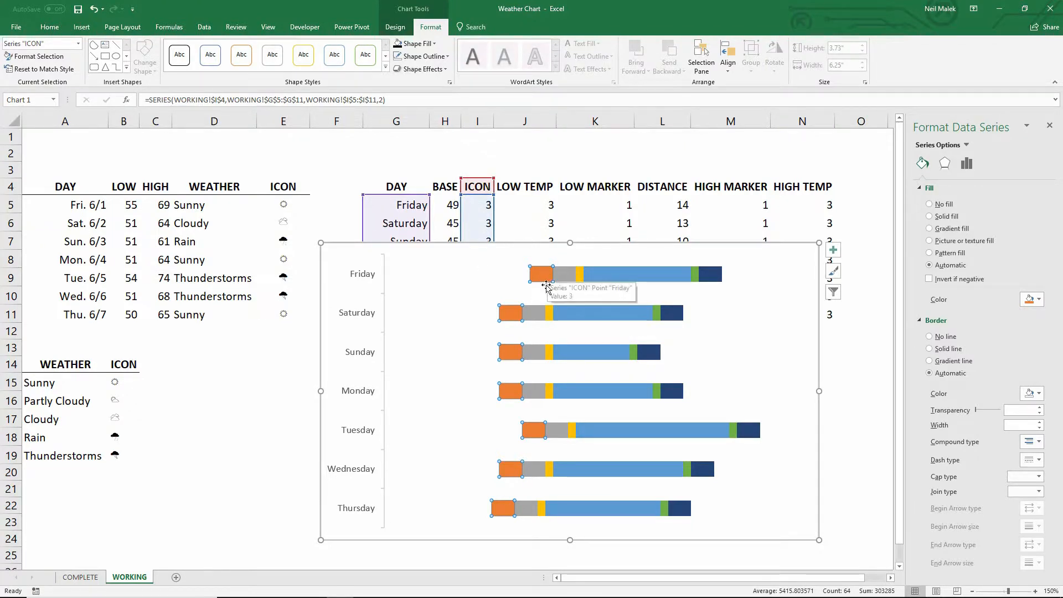
pyautogui.click(409, 31)
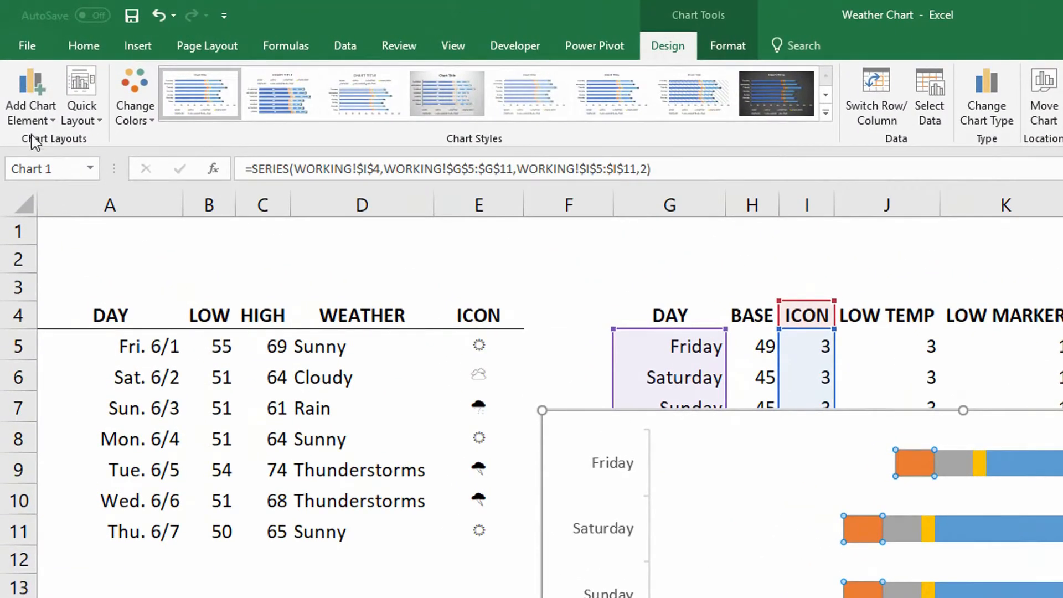
pyautogui.click(29, 121)
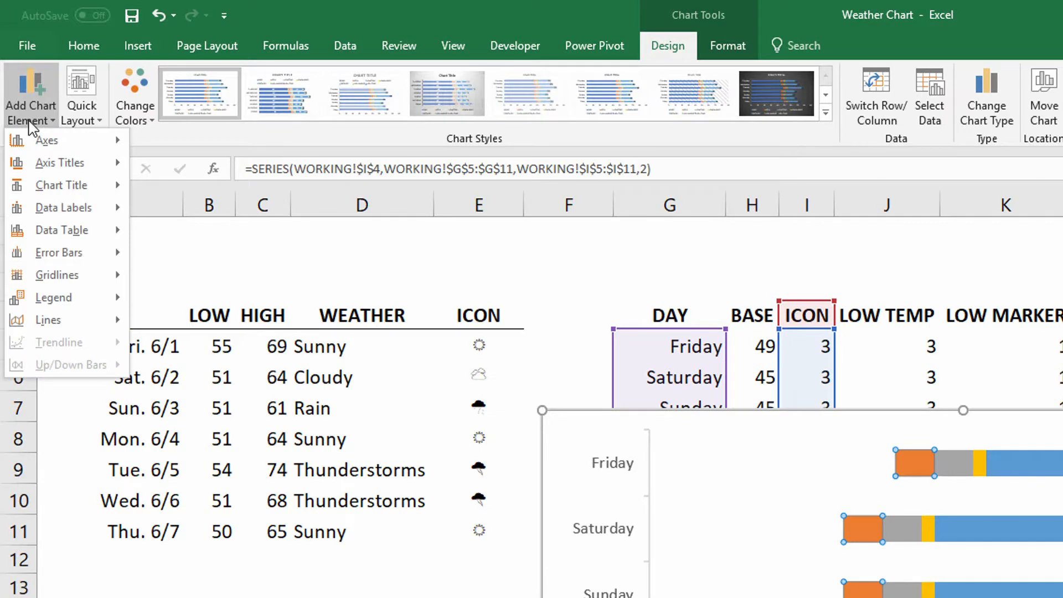
pyautogui.moveTo(66, 212)
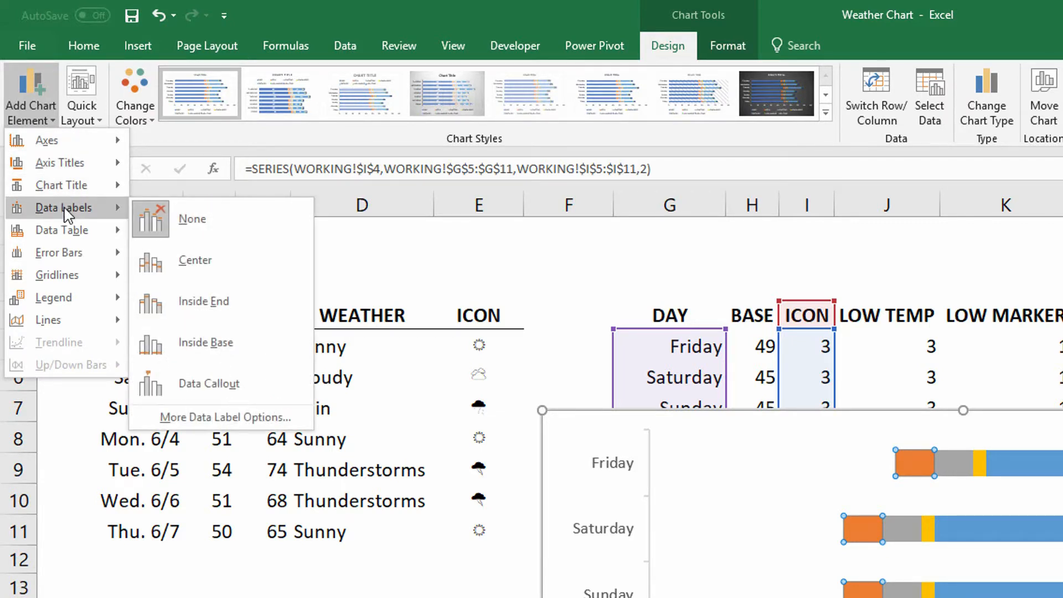
pyautogui.click(184, 259)
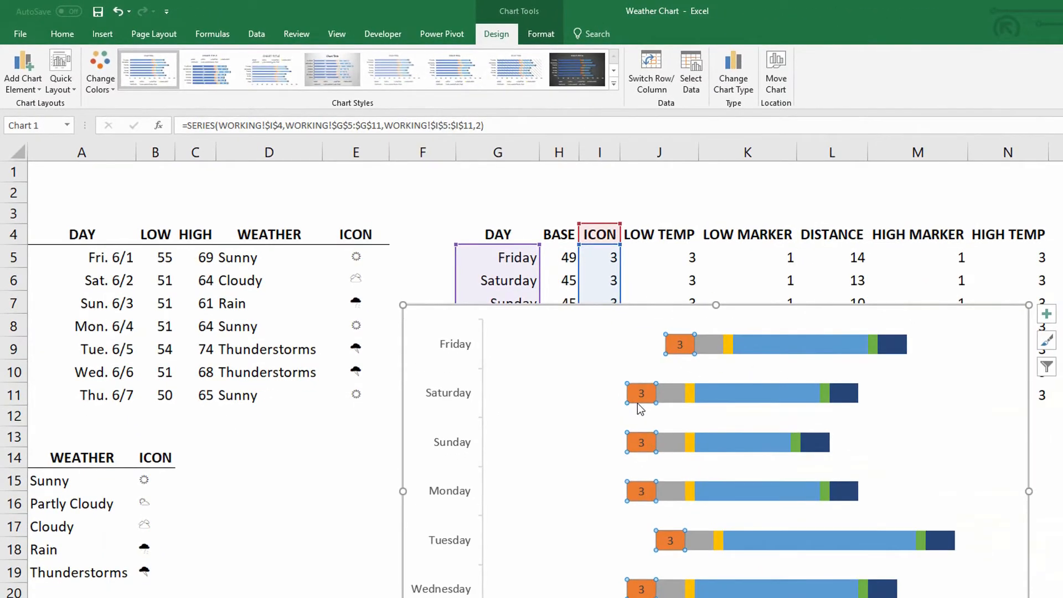
# Step: Add centered data labels to the LOW TEMP series and the HIGH TEMP series
pyautogui.click(670, 395)
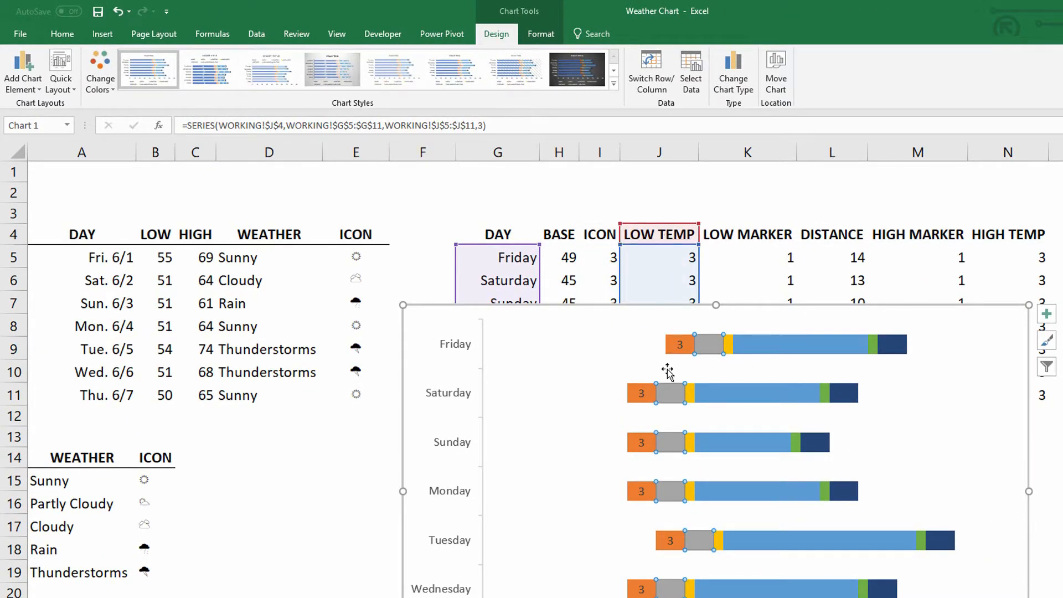
pyautogui.click(30, 83)
pyautogui.moveTo(74, 161)
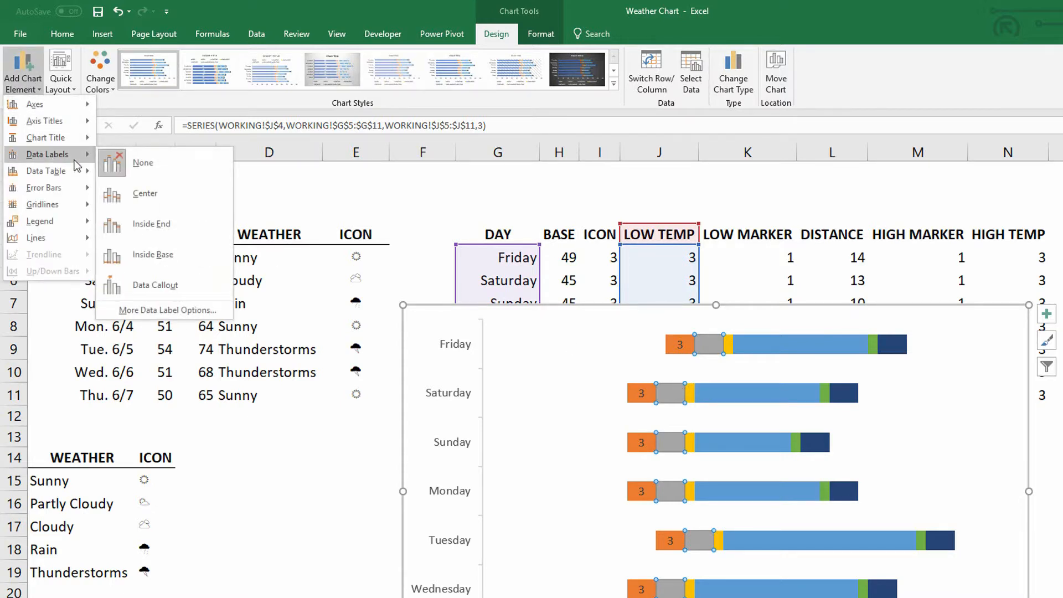
pyautogui.click(144, 199)
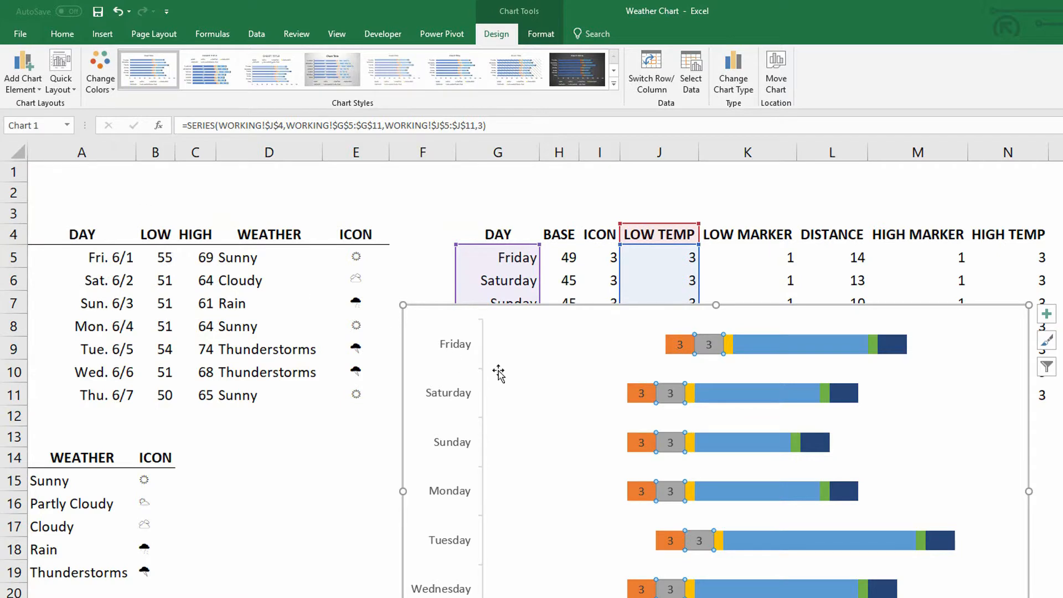
pyautogui.click(897, 355)
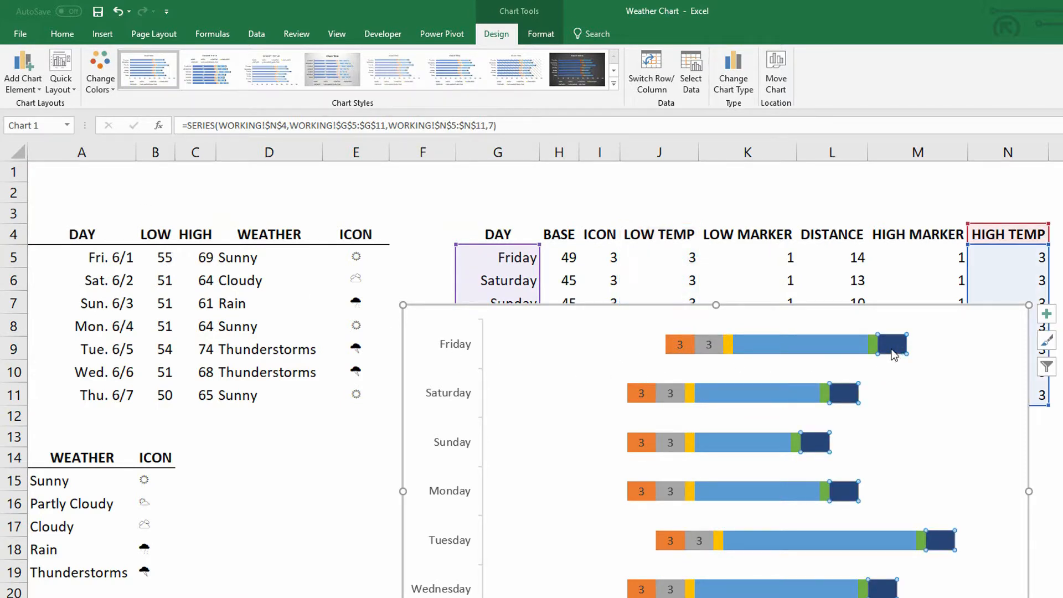
pyautogui.click(22, 70)
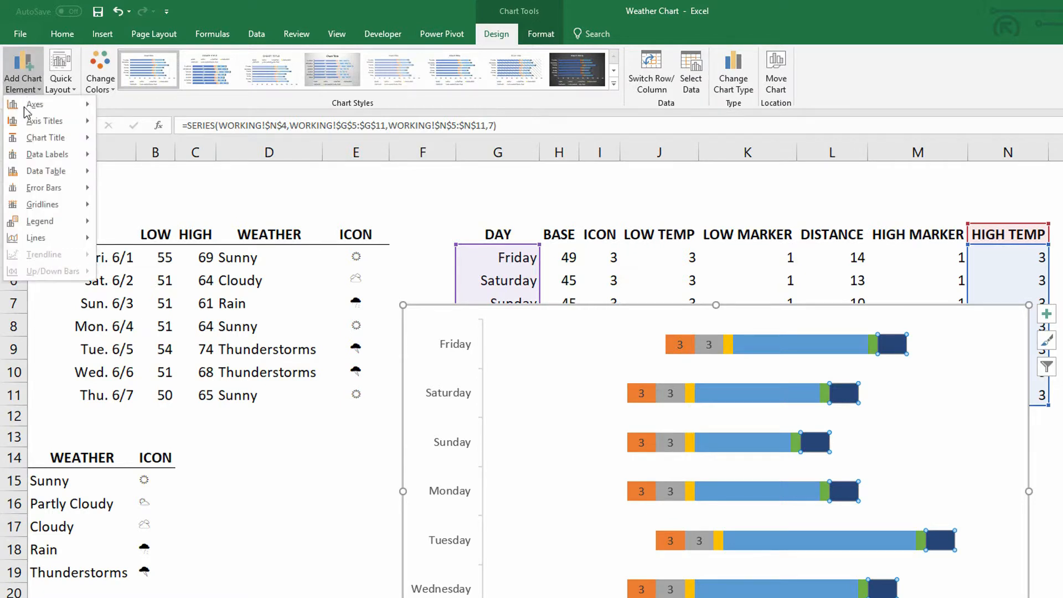
pyautogui.moveTo(47, 154)
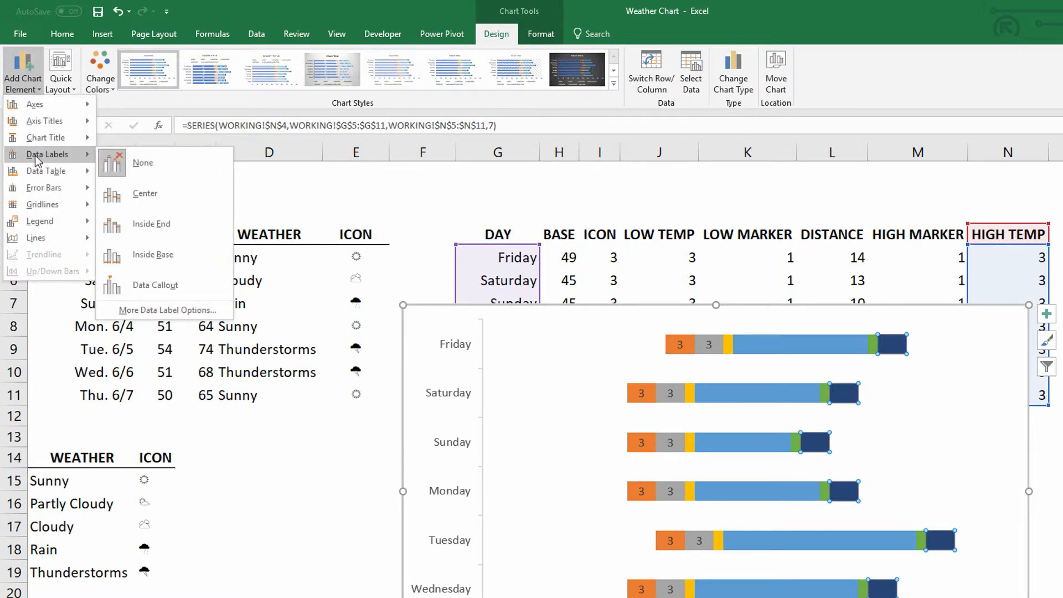
pyautogui.click(175, 205)
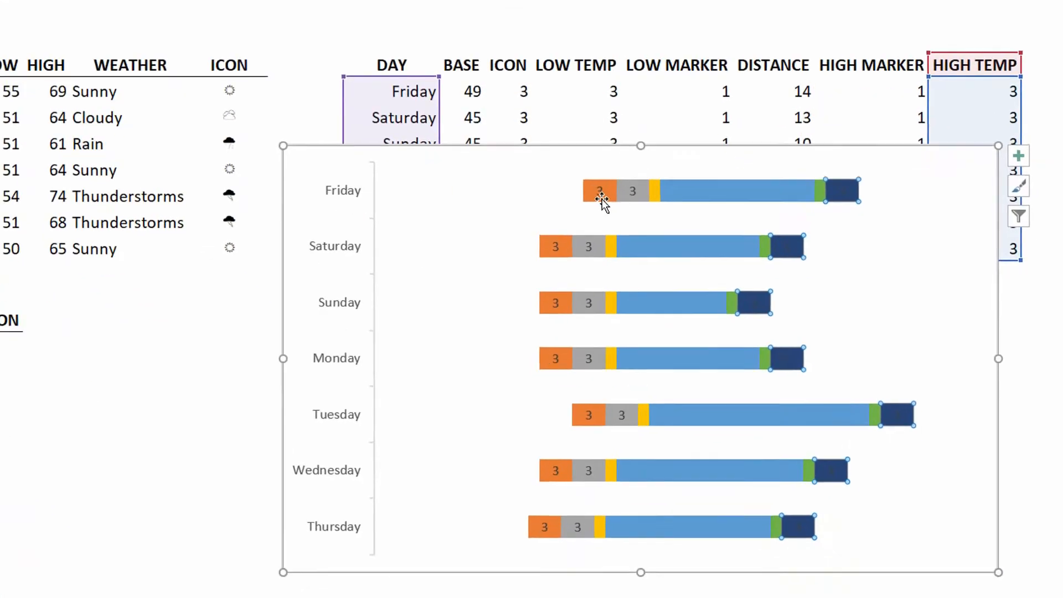
# Step: Make the ICON series data labels show the weather symbols from cells E5:E11 instead of the series value
pyautogui.click(548, 100)
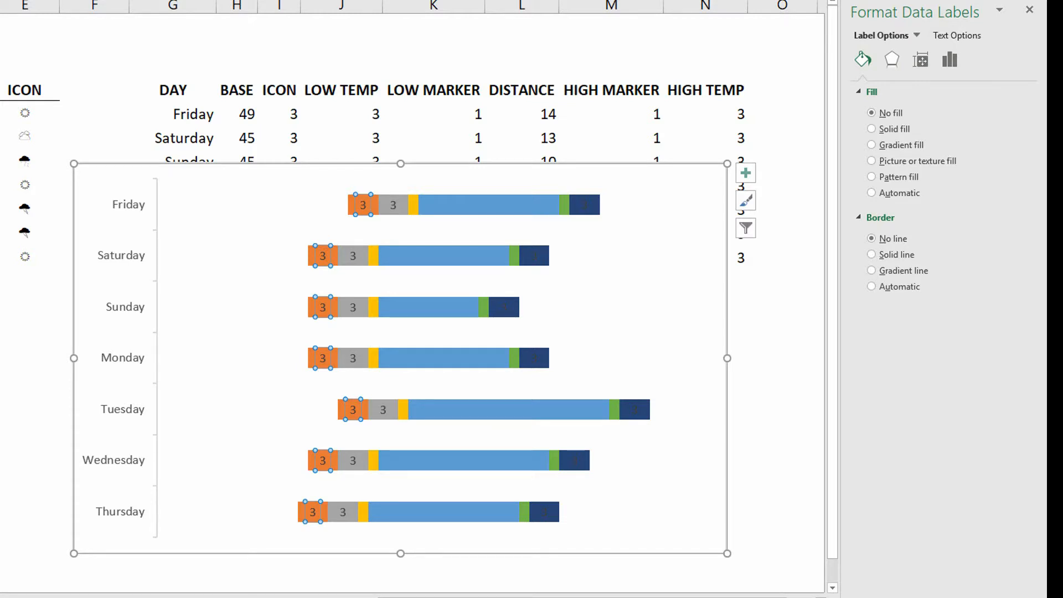
pyautogui.click(950, 60)
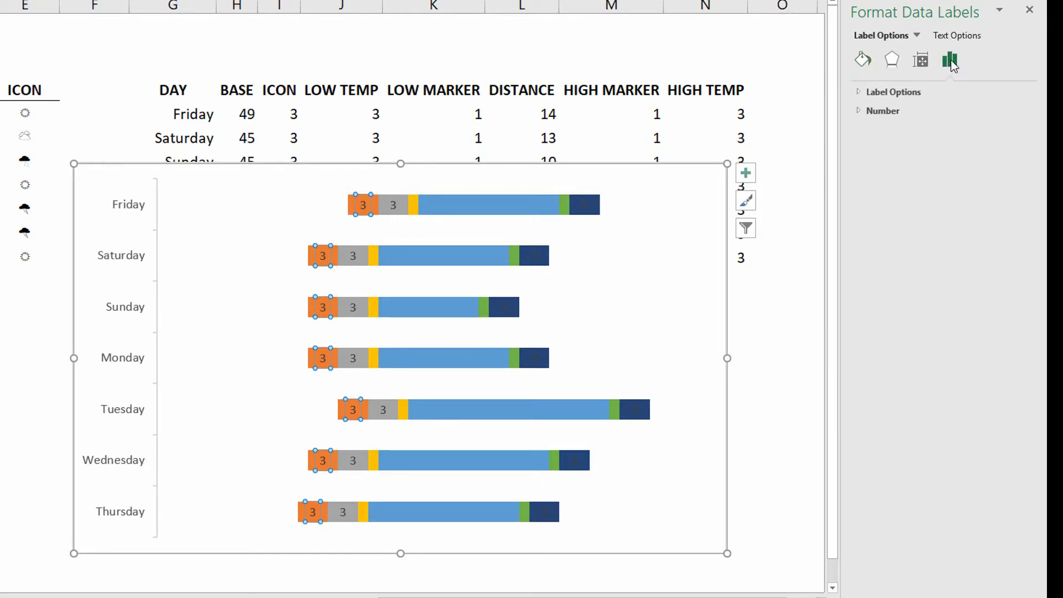
pyautogui.click(859, 92)
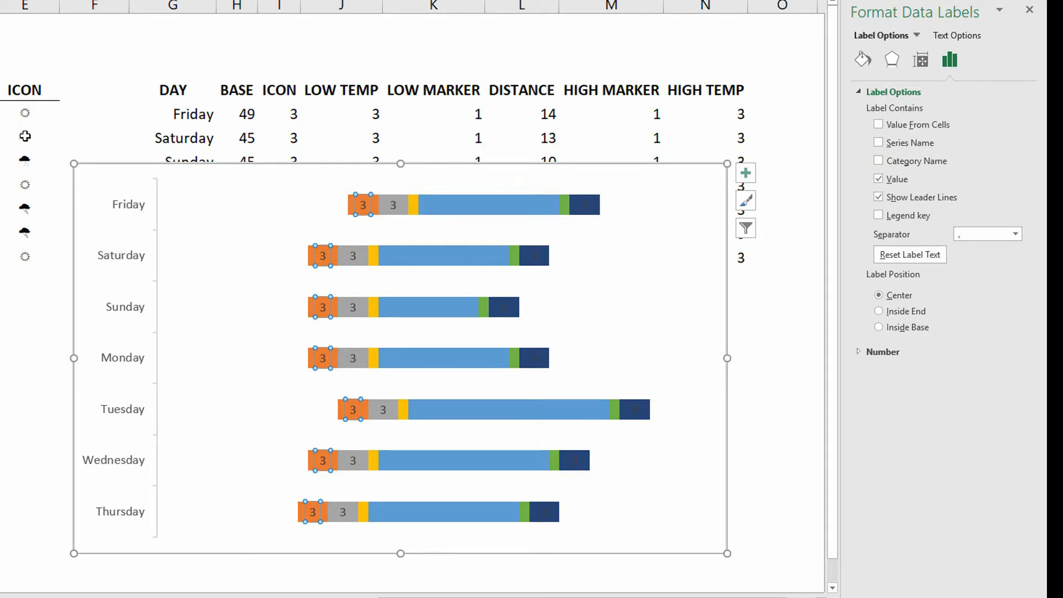
pyautogui.click(879, 125)
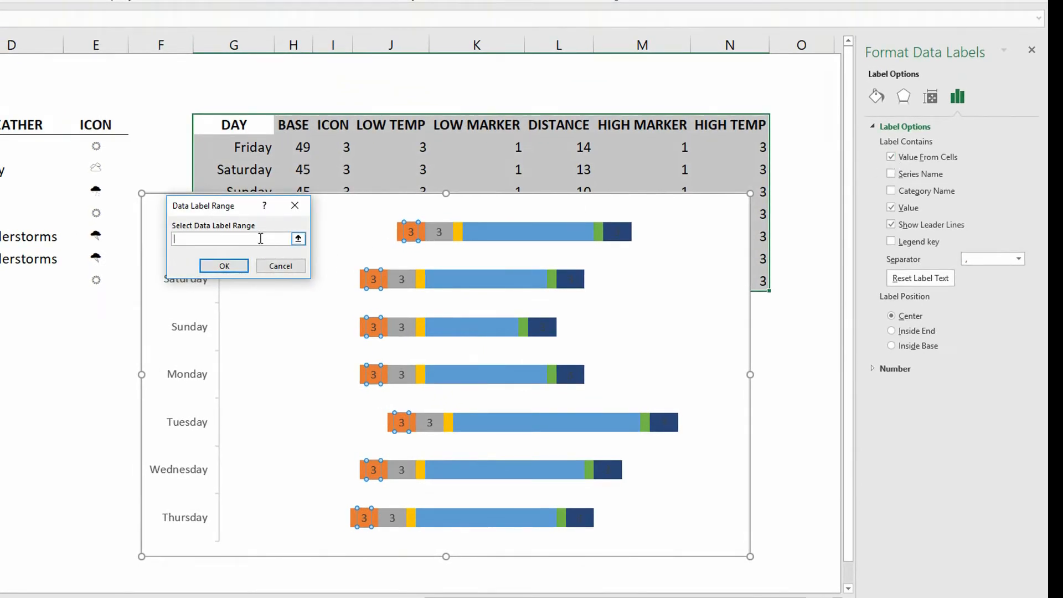
pyautogui.moveTo(93, 146); pyautogui.dragTo(90, 280)
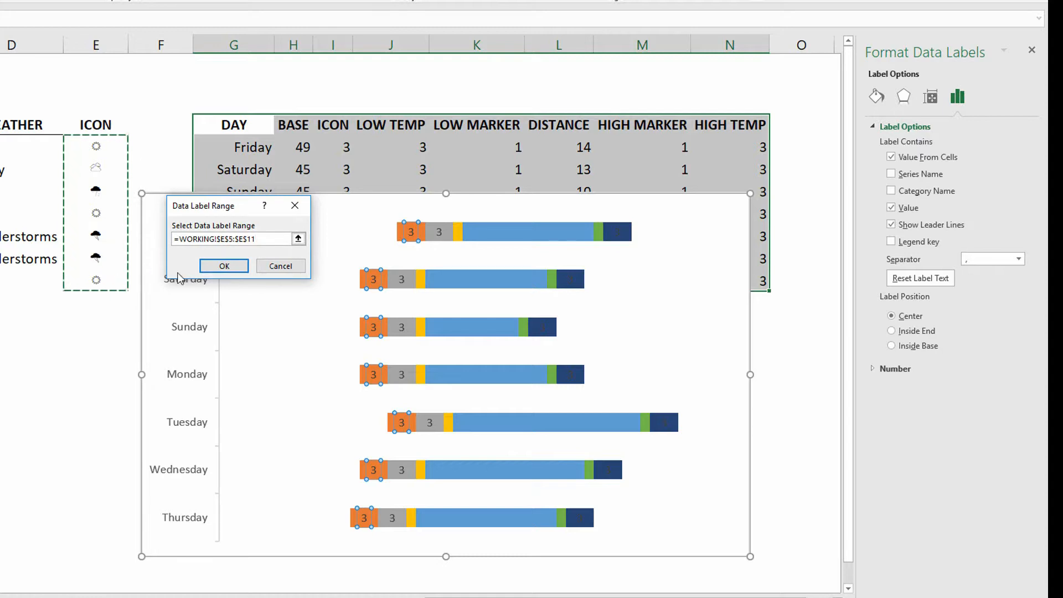
pyautogui.click(224, 266)
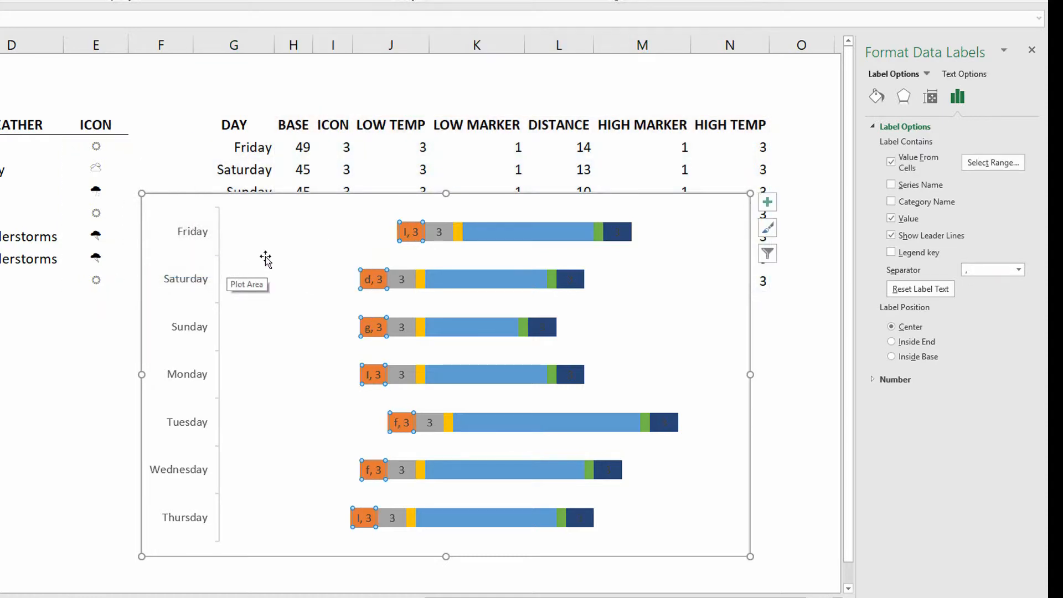
pyautogui.click(891, 219)
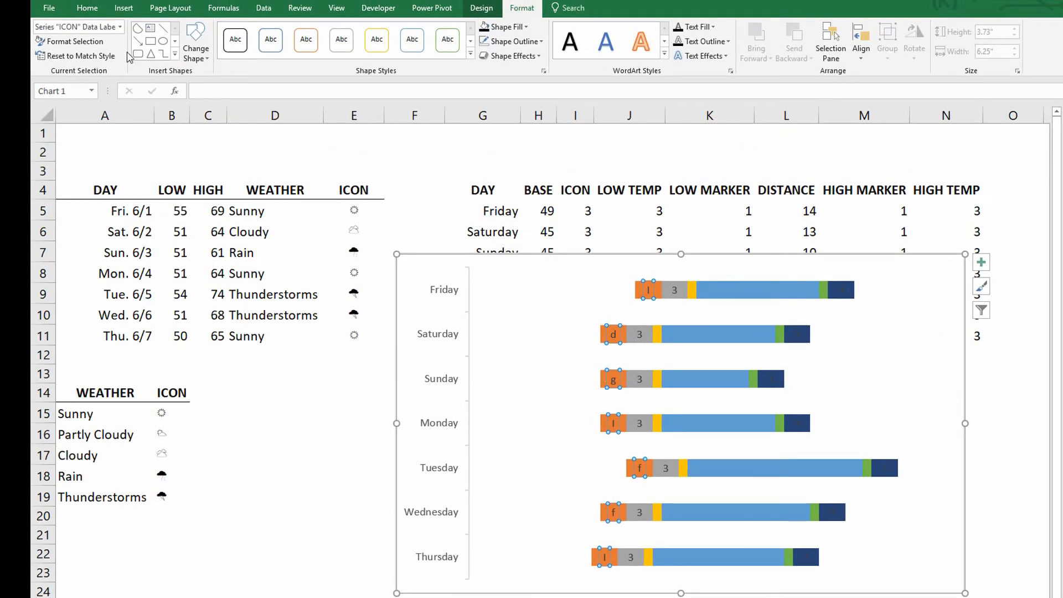
# Step: Set the ICON series data labels to the Weather font and enlarge them to 20 points
pyautogui.click(87, 8)
pyautogui.click(158, 34)
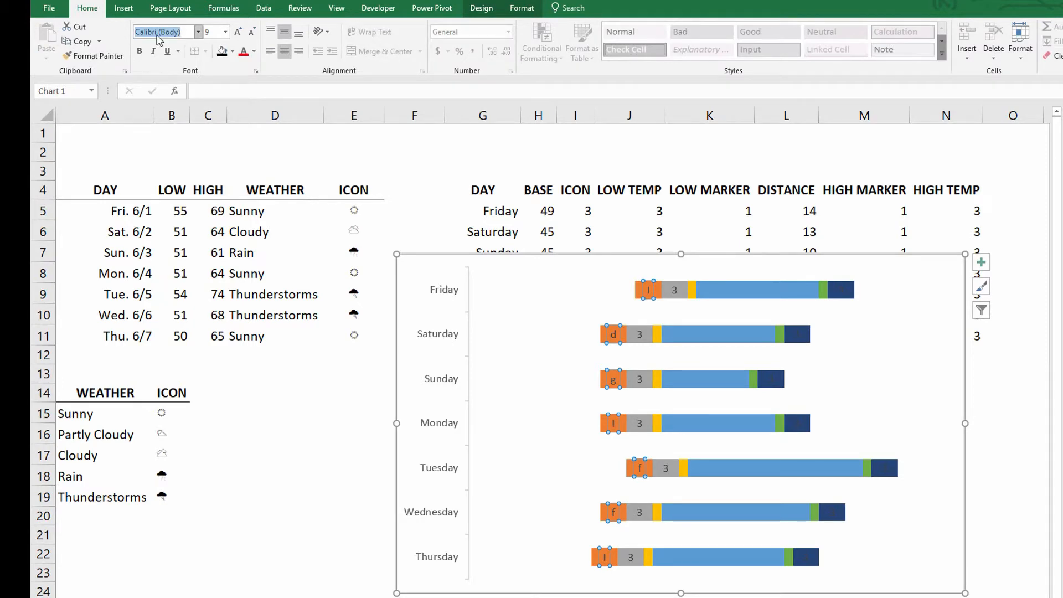
pyautogui.write('Weather')
pyautogui.press('Return')
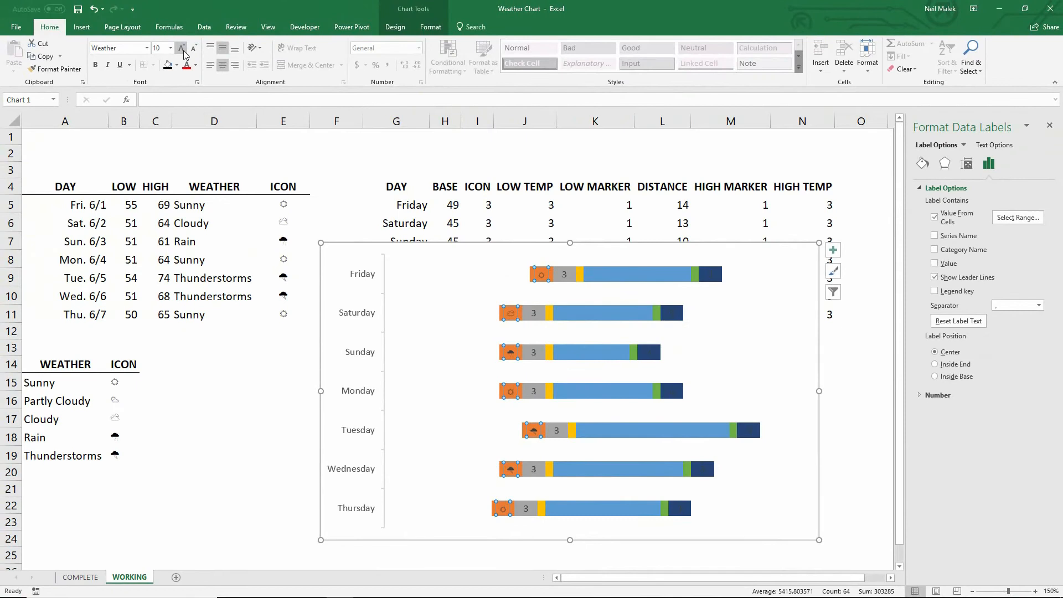
pyautogui.click(181, 48)
pyautogui.click(182, 48)
pyautogui.click(181, 49)
pyautogui.click(181, 48)
pyautogui.click(182, 49)
pyautogui.click(181, 49)
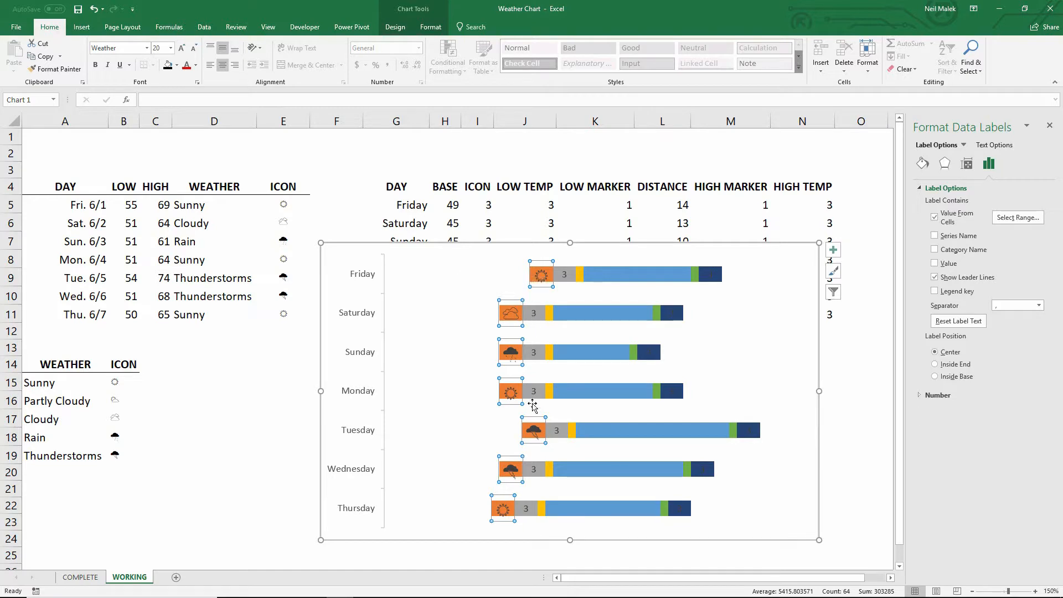
# Step: Select the whole ICON series and set its bars to no fill
pyautogui.click(535, 431)
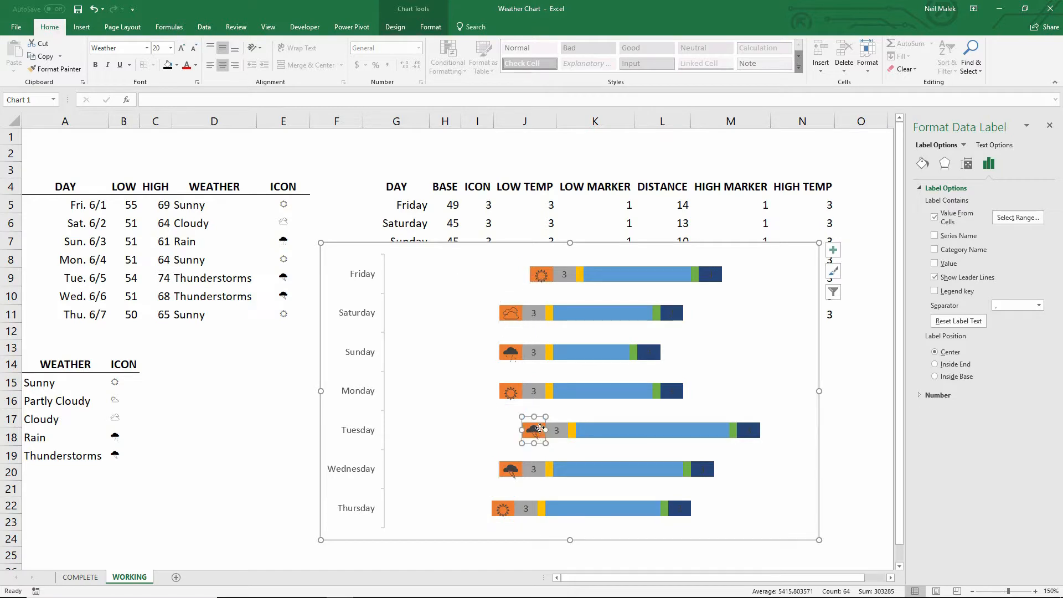
pyautogui.click(561, 404)
pyautogui.click(519, 385)
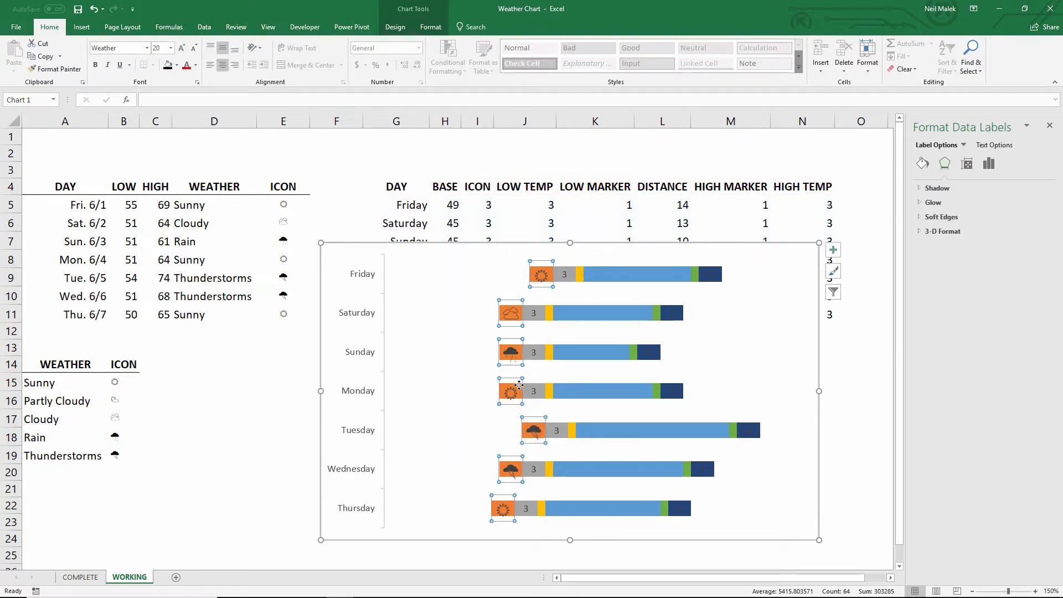
pyautogui.click(429, 27)
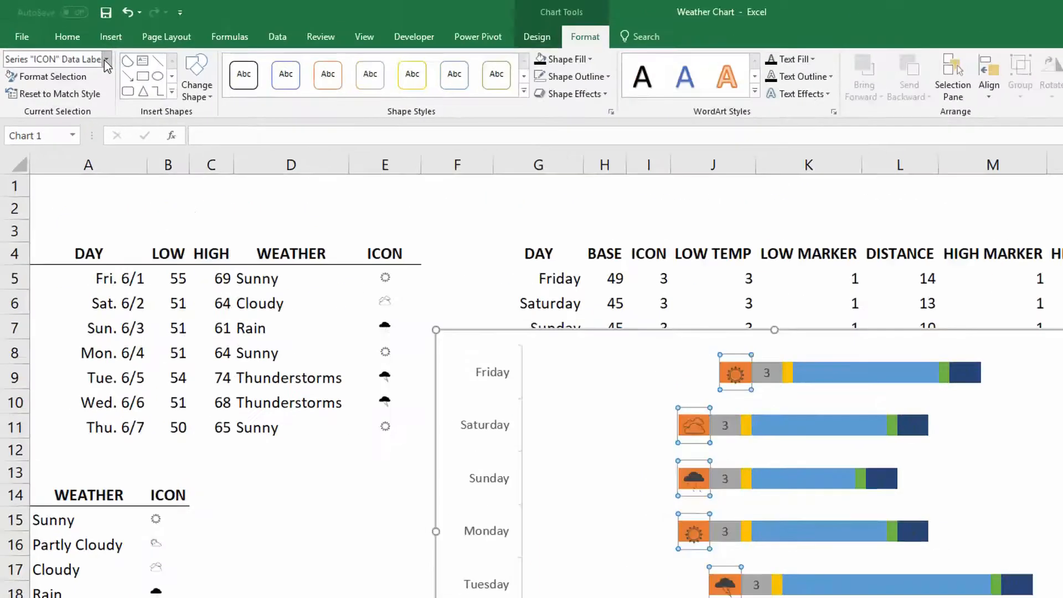
pyautogui.click(78, 44)
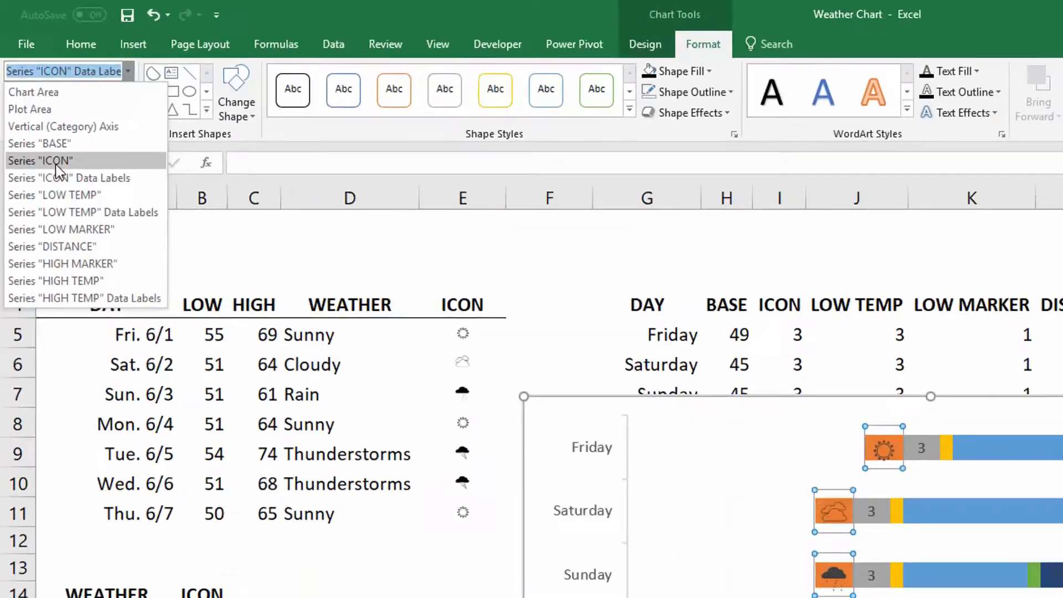
pyautogui.click(51, 209)
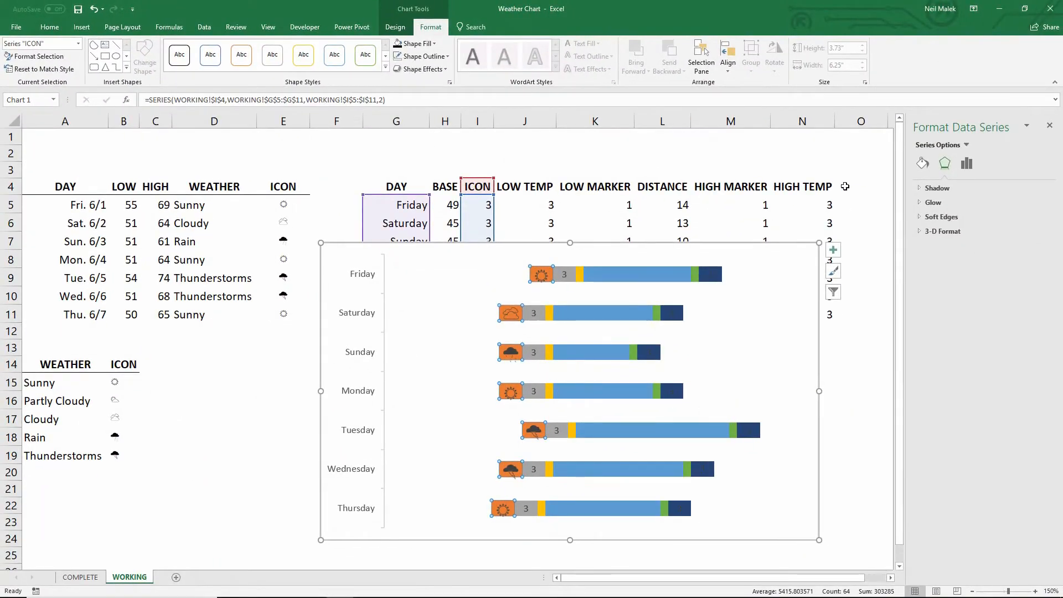
pyautogui.click(923, 163)
pyautogui.click(929, 188)
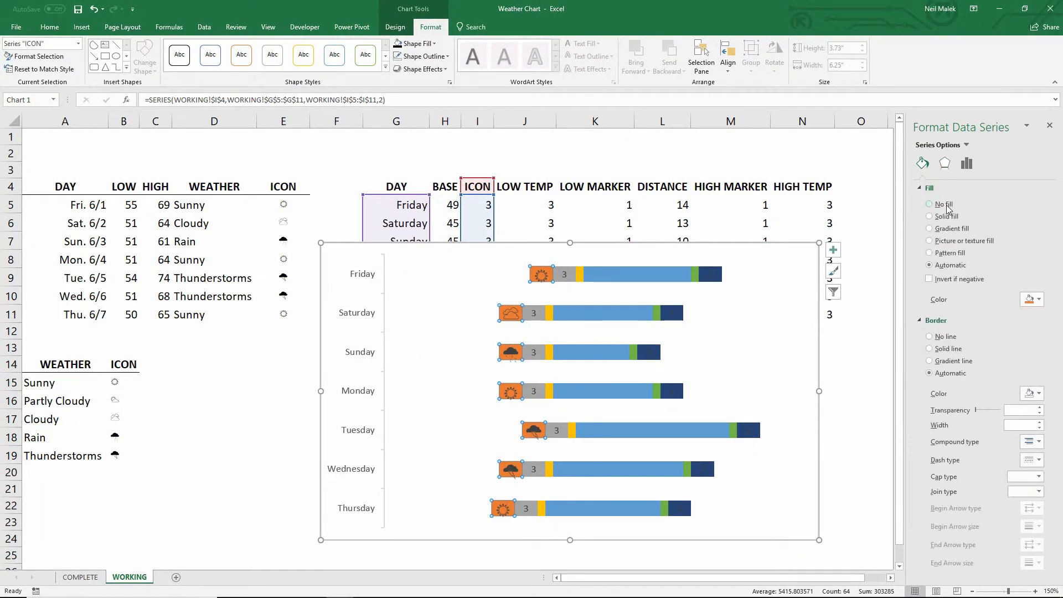
pyautogui.click(944, 205)
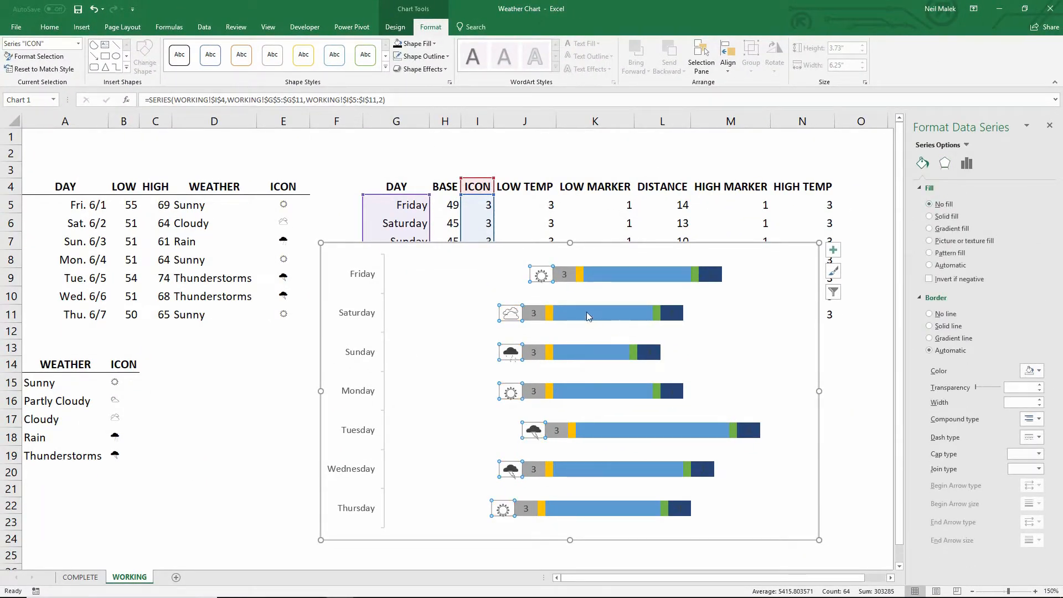
# Step: Make the LOW TEMP series data labels show the low temperatures from cells B5:B11 instead of the series value
pyautogui.click(574, 277)
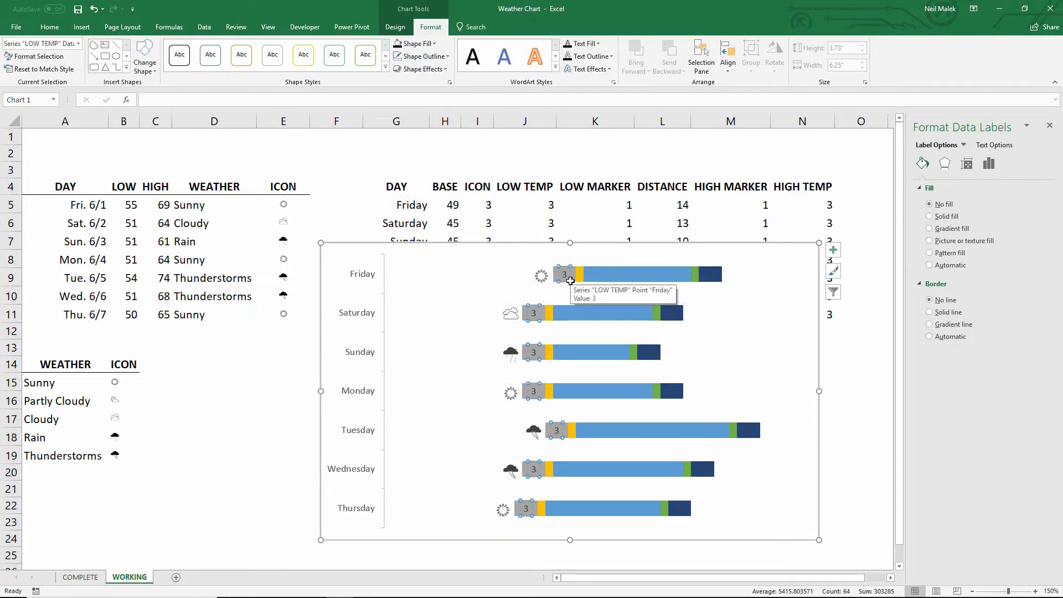
pyautogui.click(988, 164)
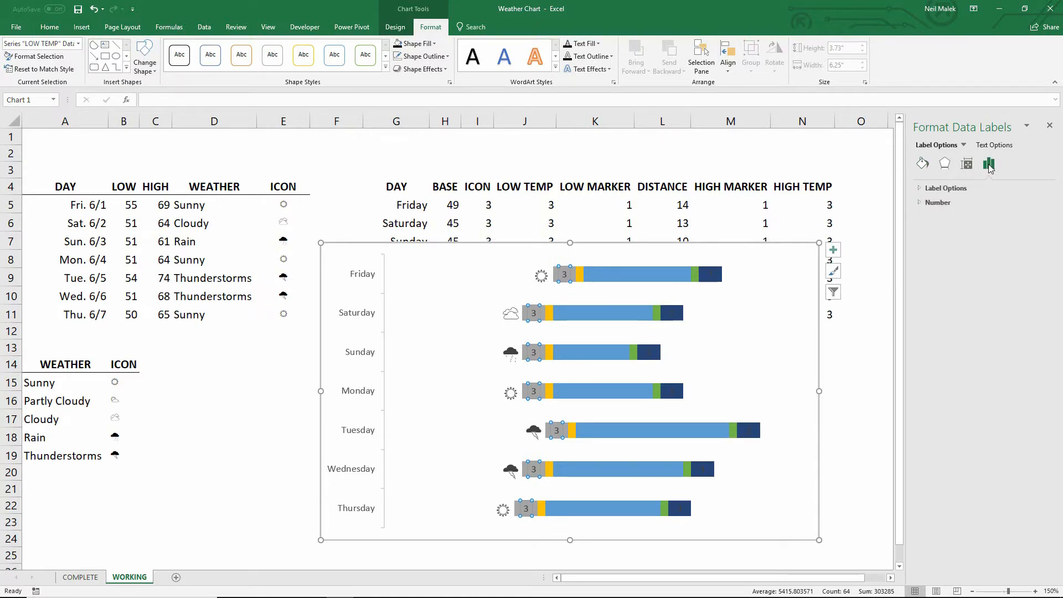
pyautogui.click(944, 188)
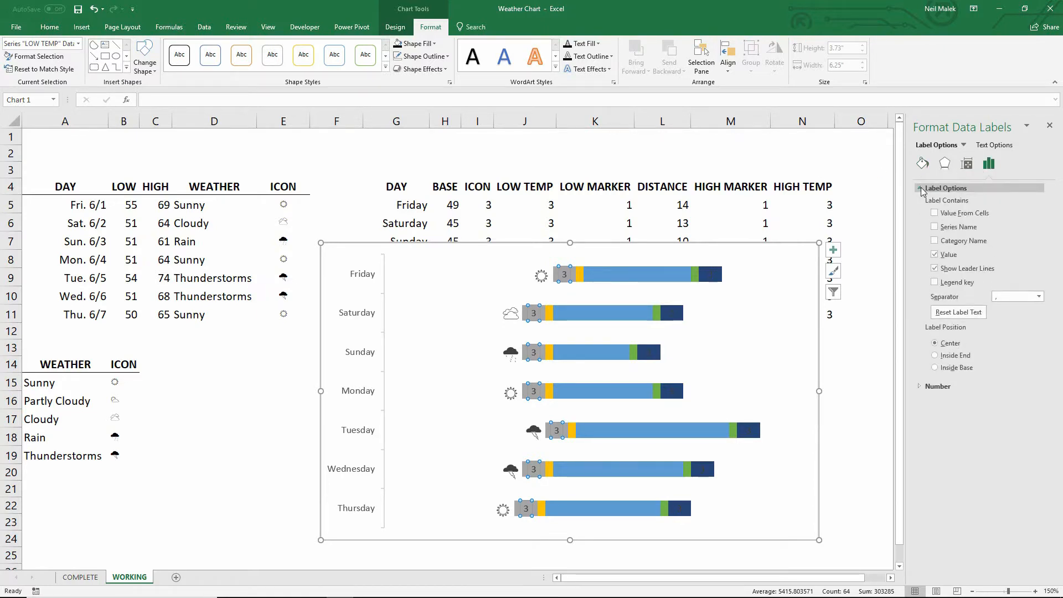
pyautogui.click(936, 213)
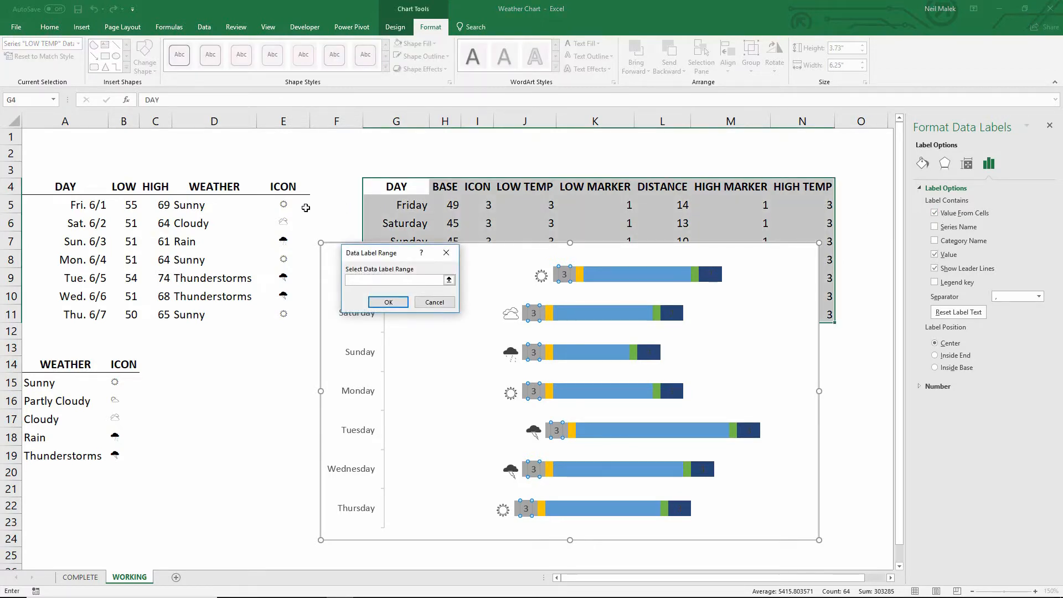
pyautogui.moveTo(136, 204); pyautogui.dragTo(134, 315)
pyautogui.click(388, 301)
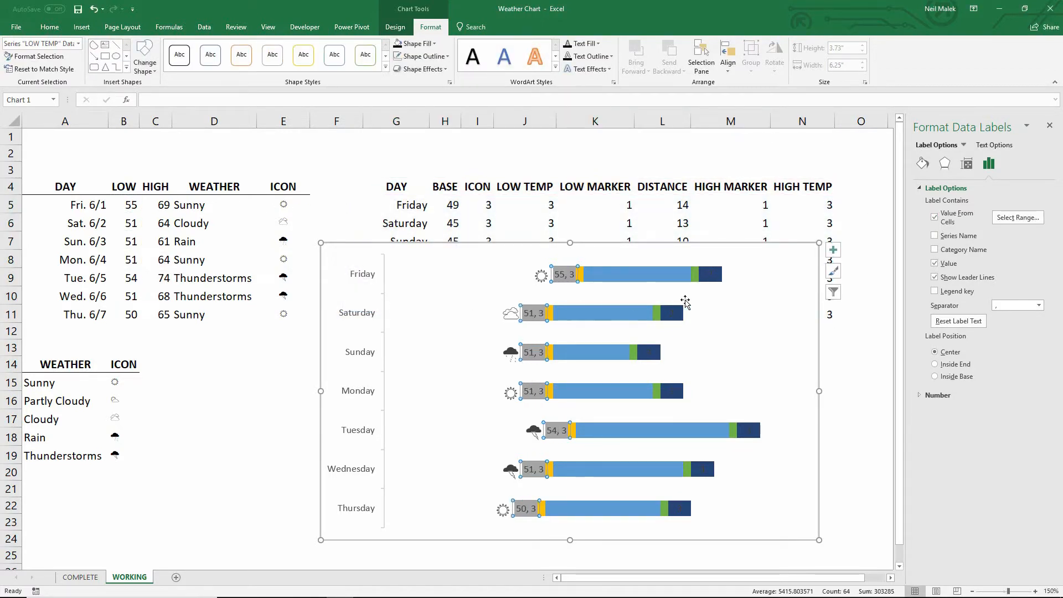
pyautogui.click(940, 265)
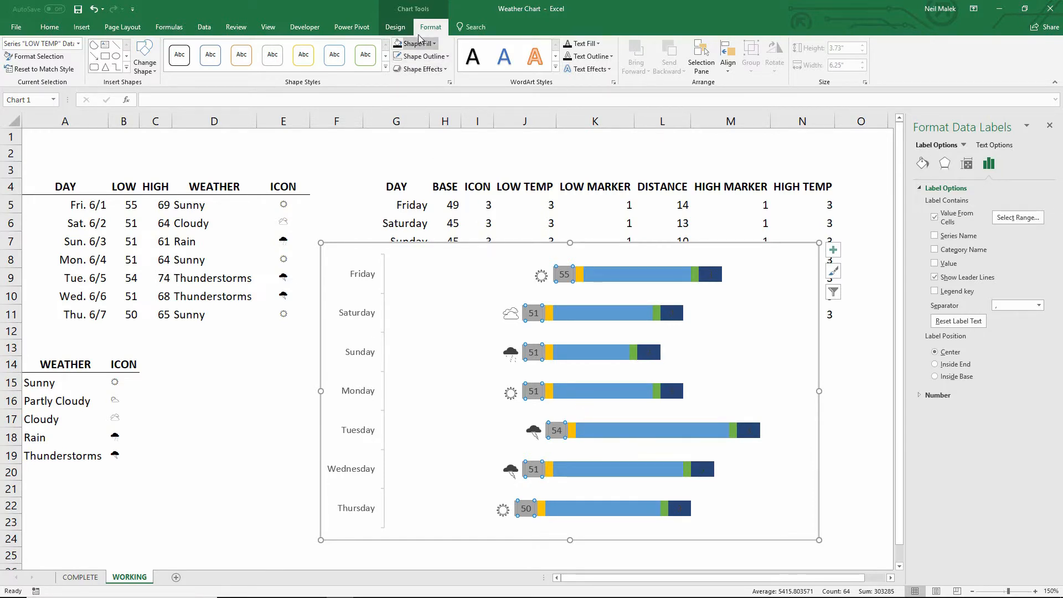
# Step: Set the bars of the LOW TEMP series to no fill
pyautogui.click(79, 44)
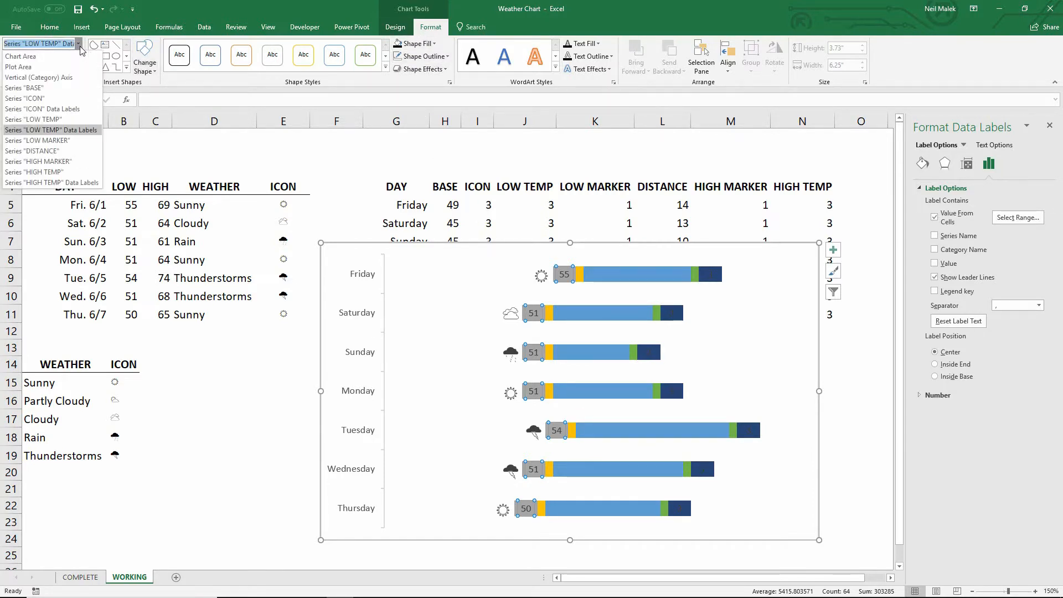
pyautogui.click(47, 120)
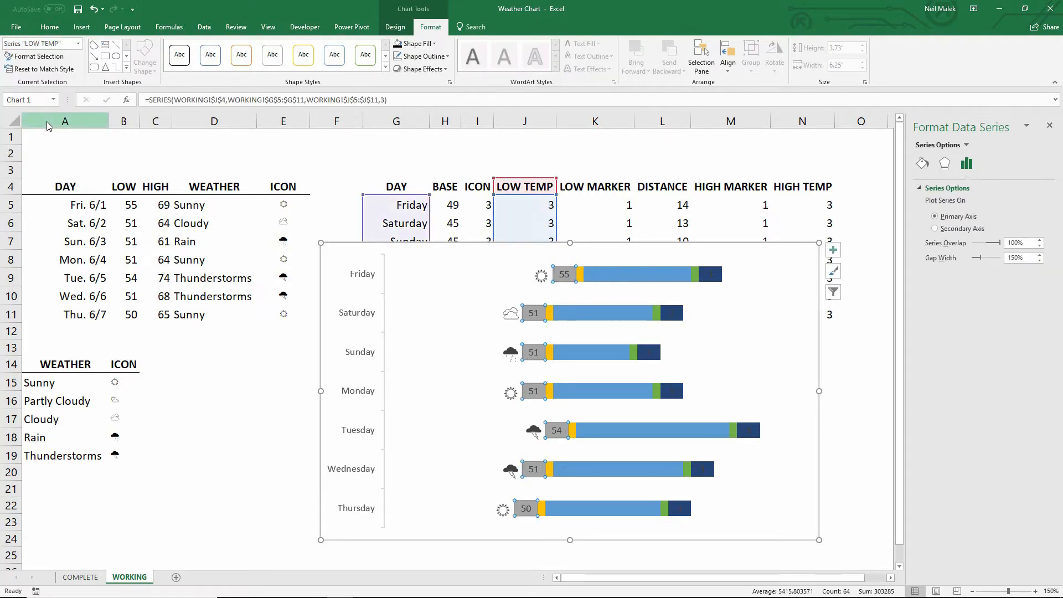
pyautogui.click(923, 164)
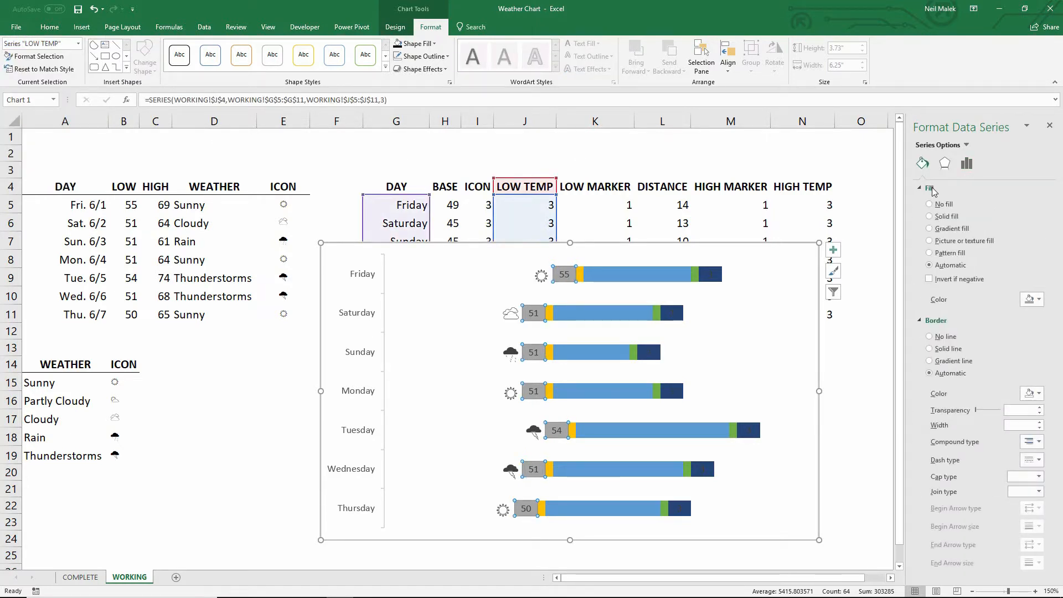
pyautogui.click(940, 209)
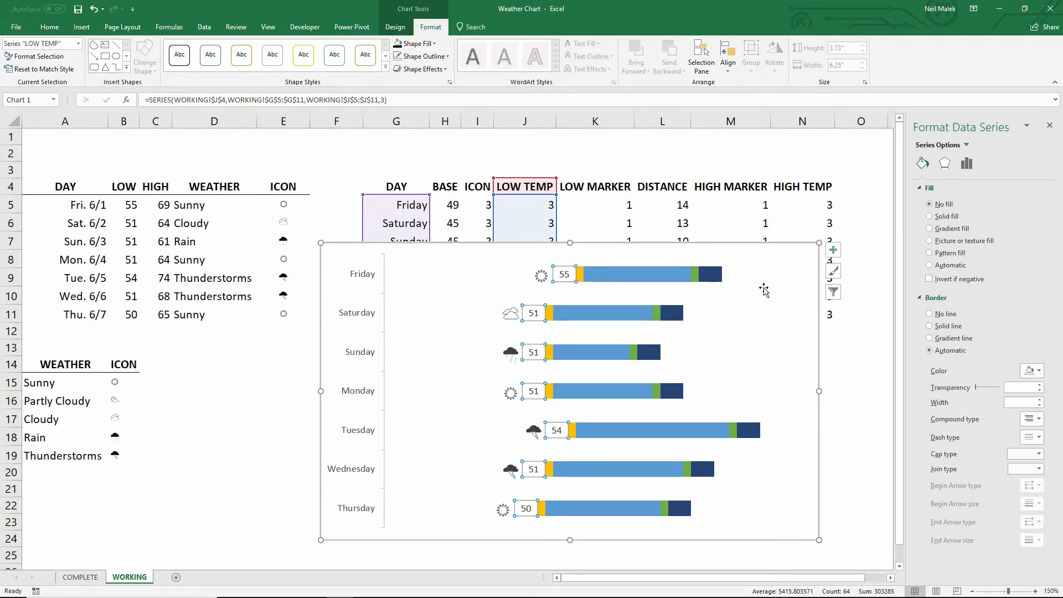
# Step: Make the HIGH TEMP series data labels show the high temperatures from cells C5:C11 instead of the series value
pyautogui.click(713, 275)
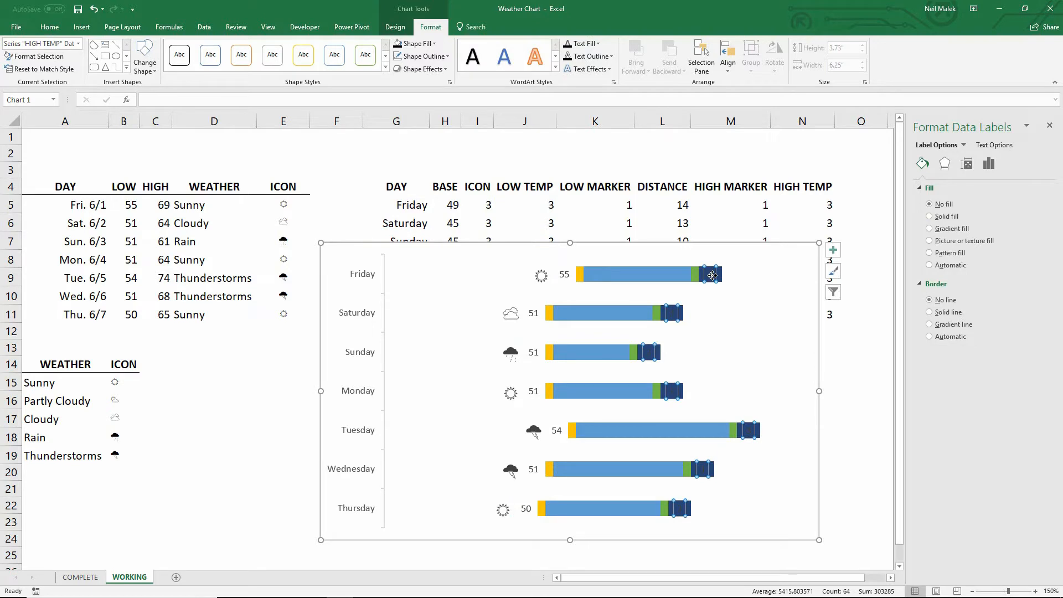
pyautogui.click(989, 164)
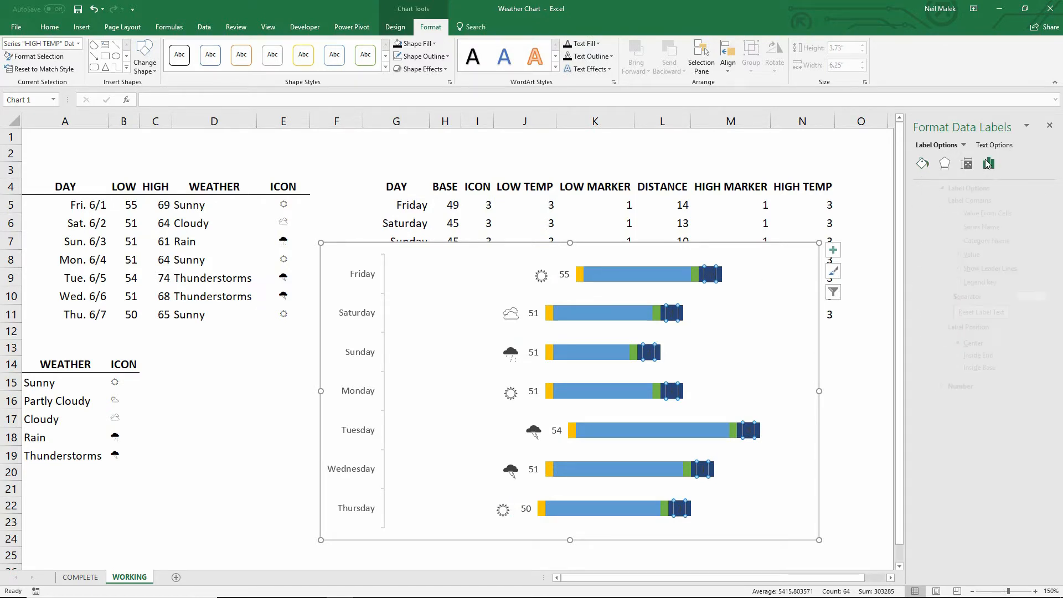
pyautogui.click(967, 213)
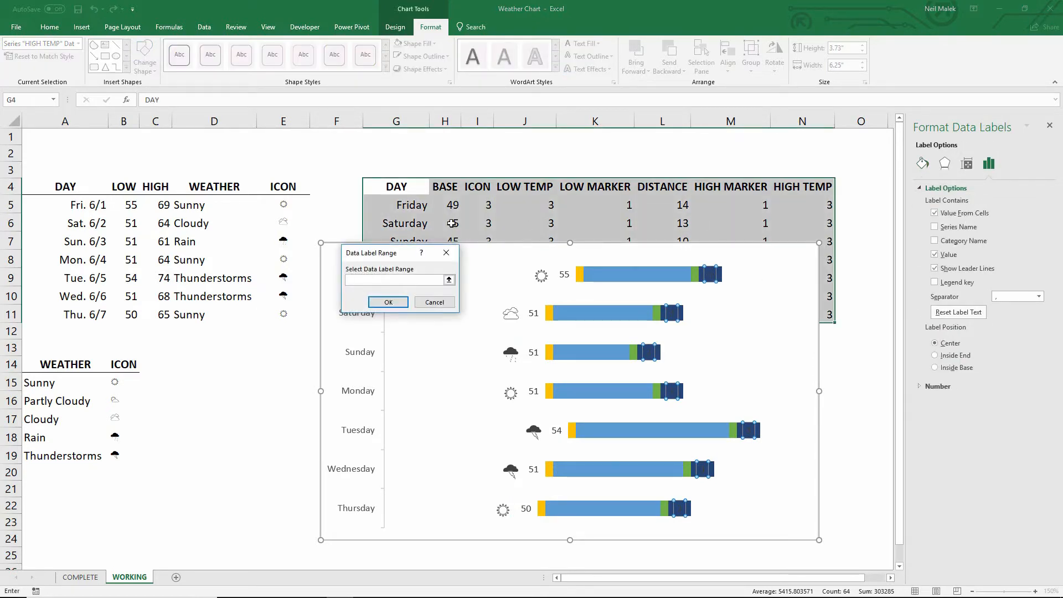
pyautogui.moveTo(154, 205); pyautogui.dragTo(162, 310)
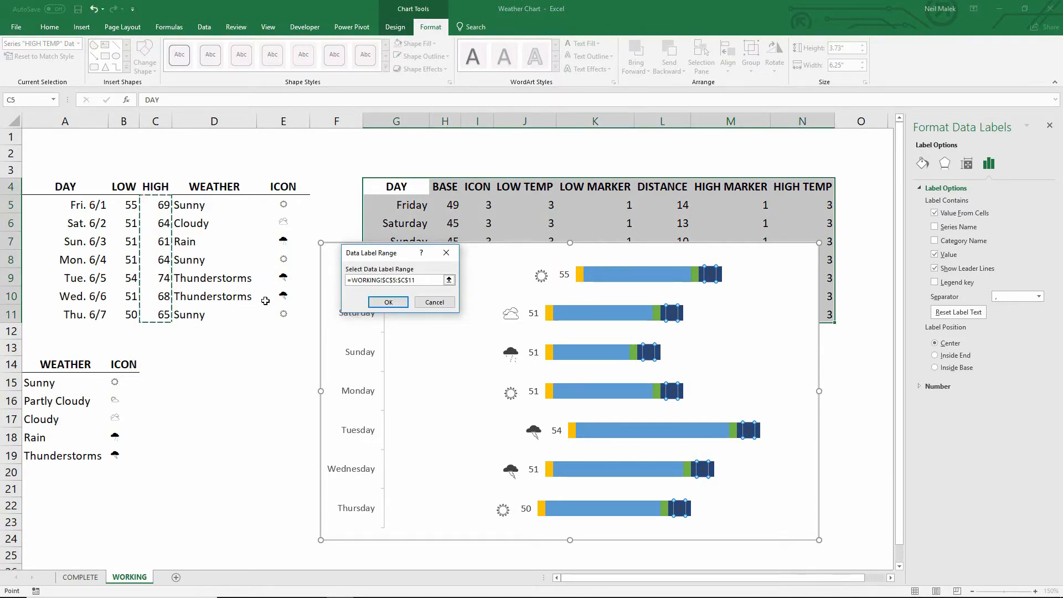
pyautogui.click(388, 302)
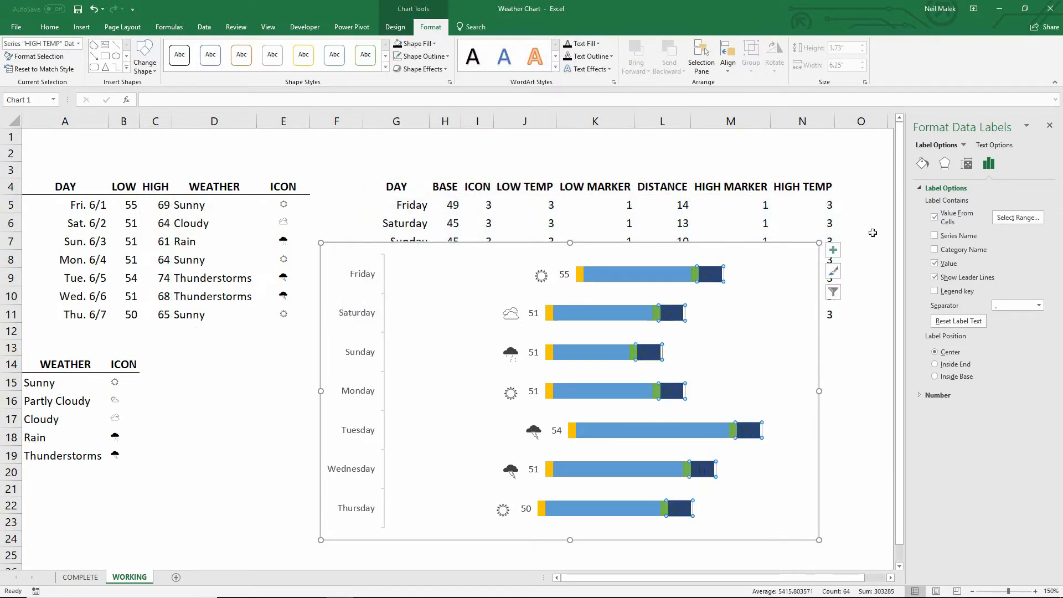
pyautogui.click(935, 264)
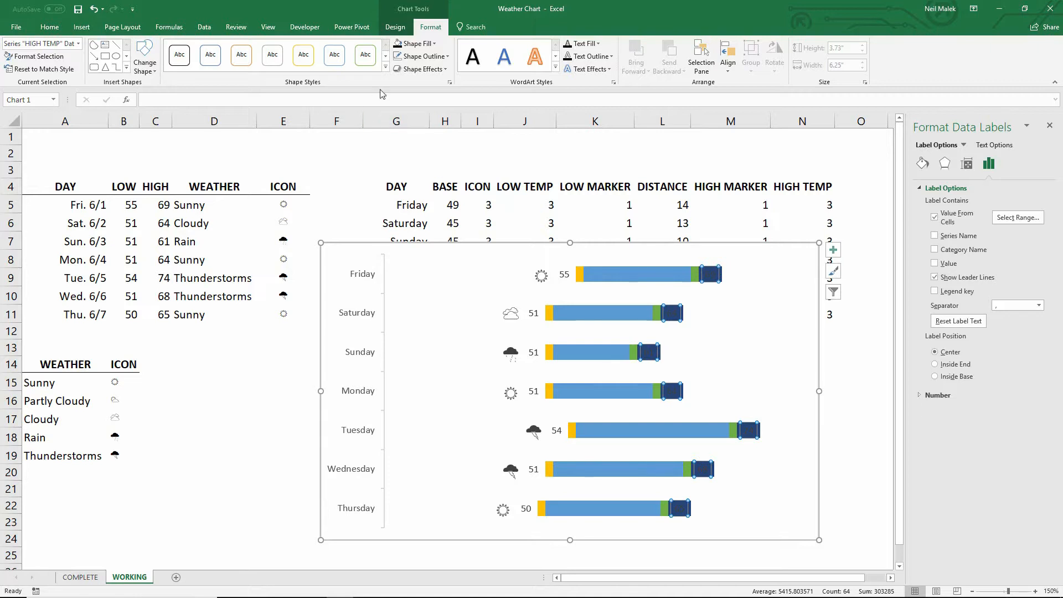
# Step: Set the bars of the HIGH TEMP series to no fill
pyautogui.click(78, 44)
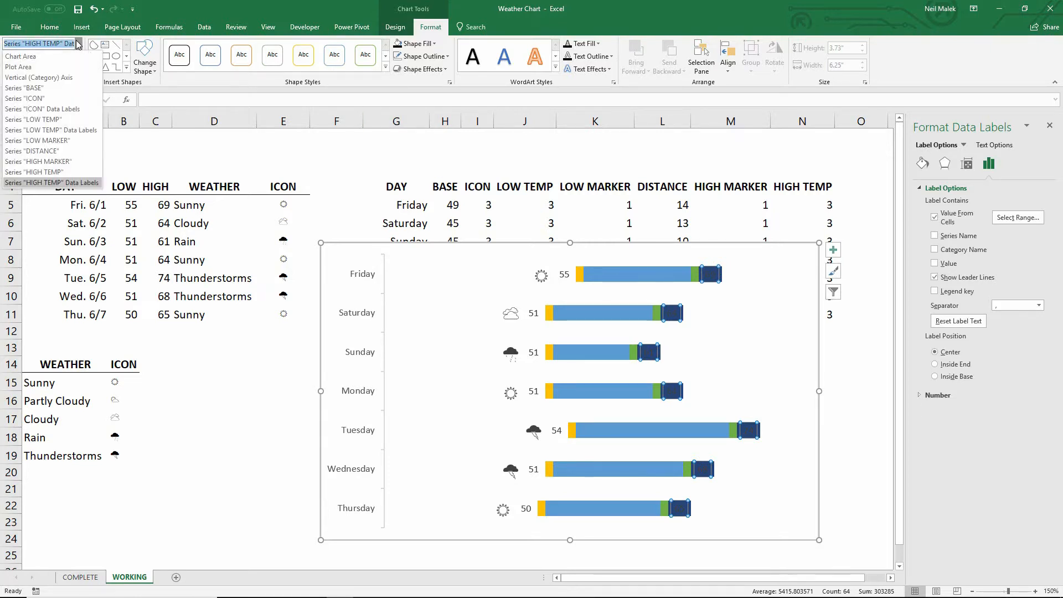
pyautogui.click(62, 173)
pyautogui.click(922, 163)
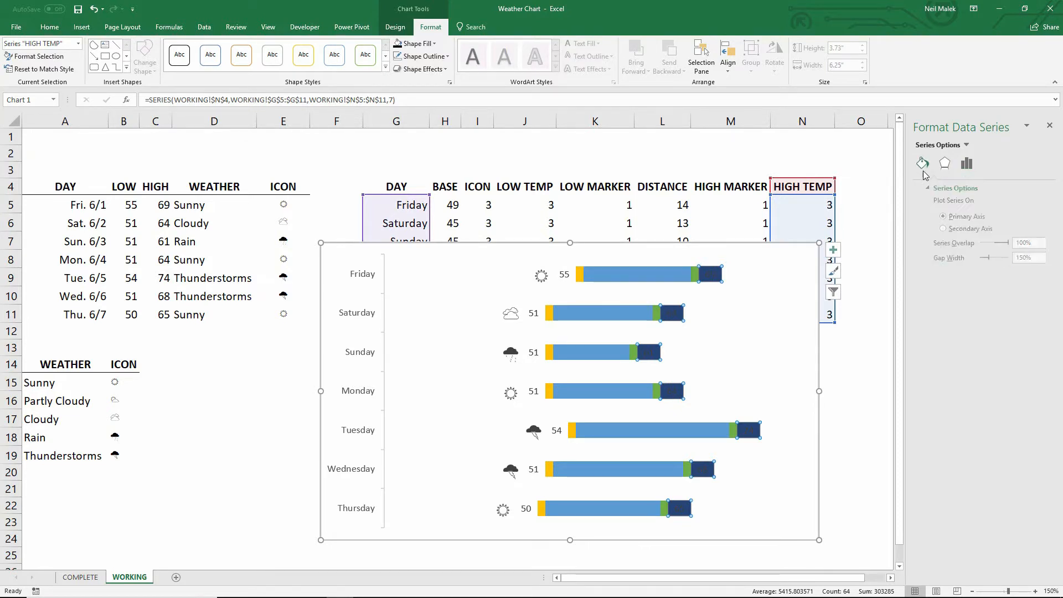
pyautogui.click(951, 205)
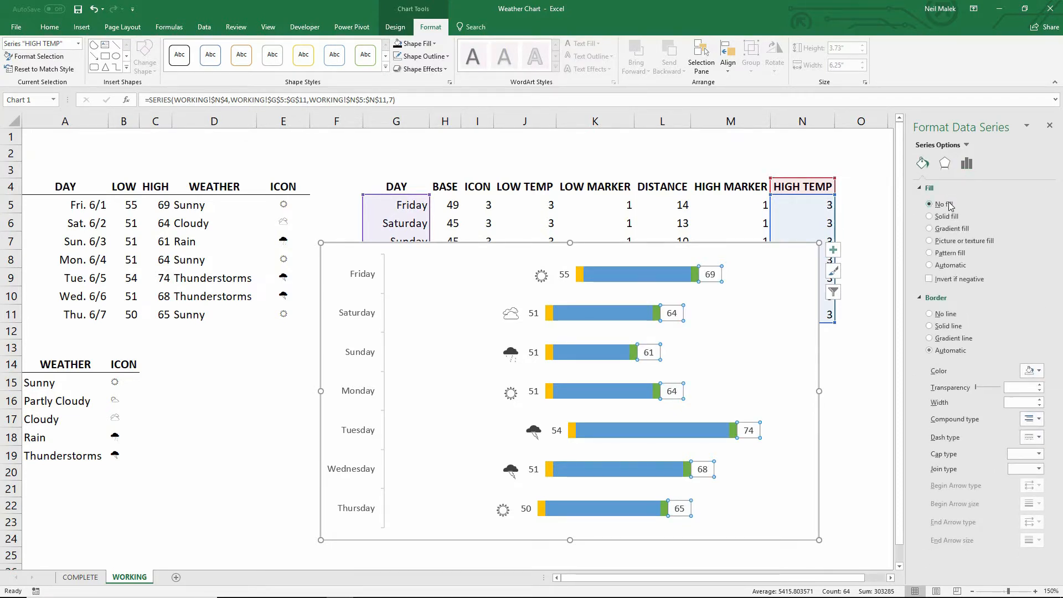
pyautogui.click(441, 334)
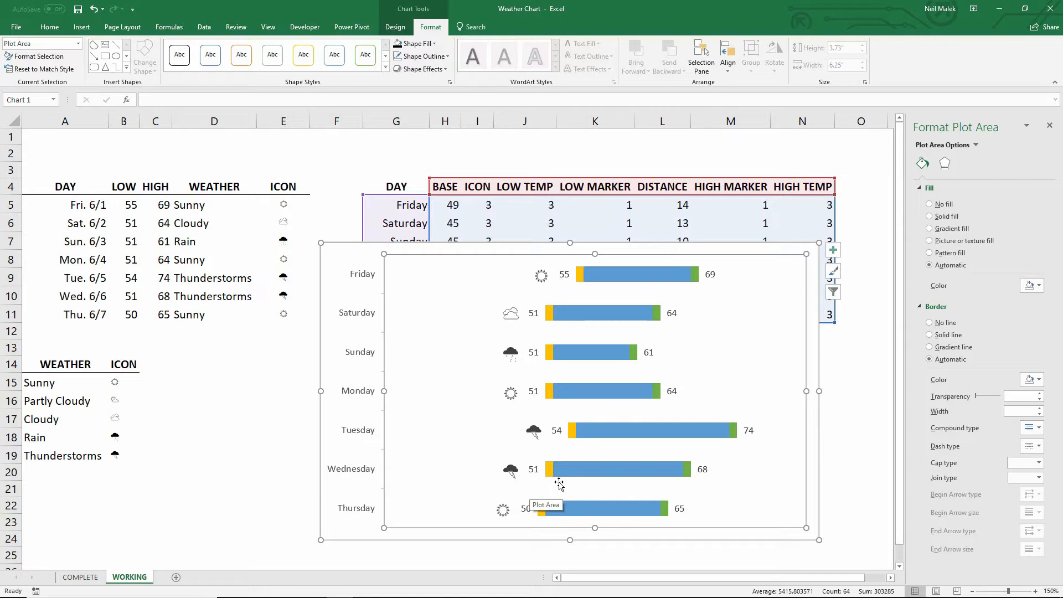
# Step: Fill the bars of the DISTANCE series with solid black
pyautogui.click(602, 356)
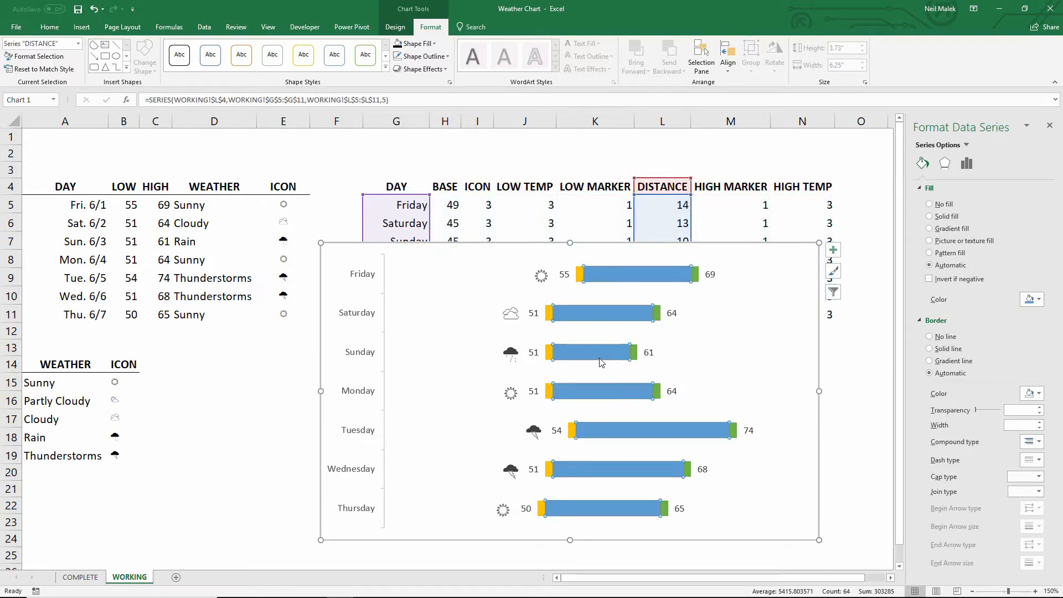
pyautogui.click(1038, 299)
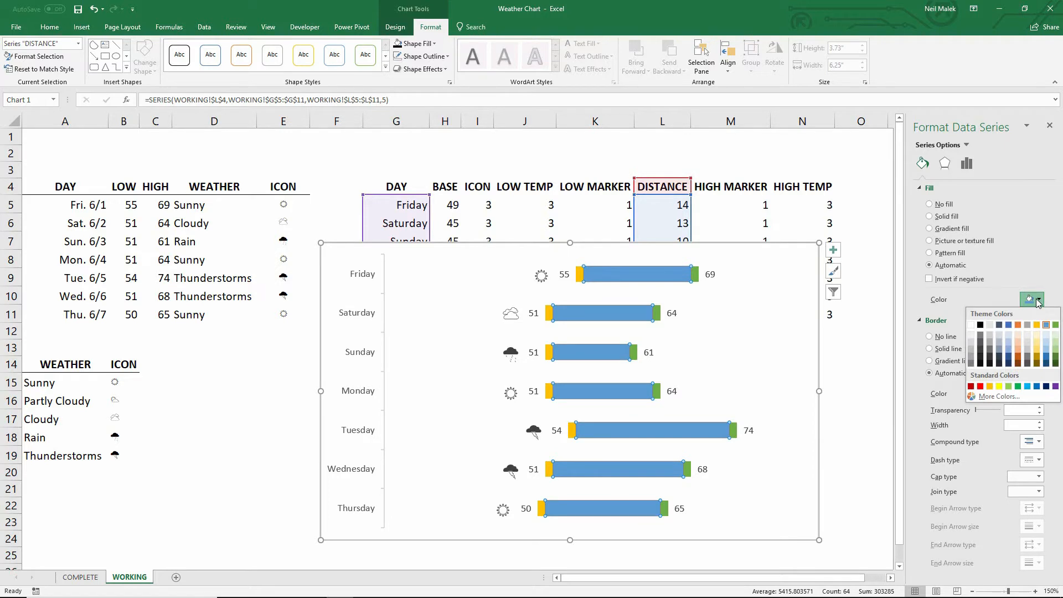
pyautogui.click(980, 325)
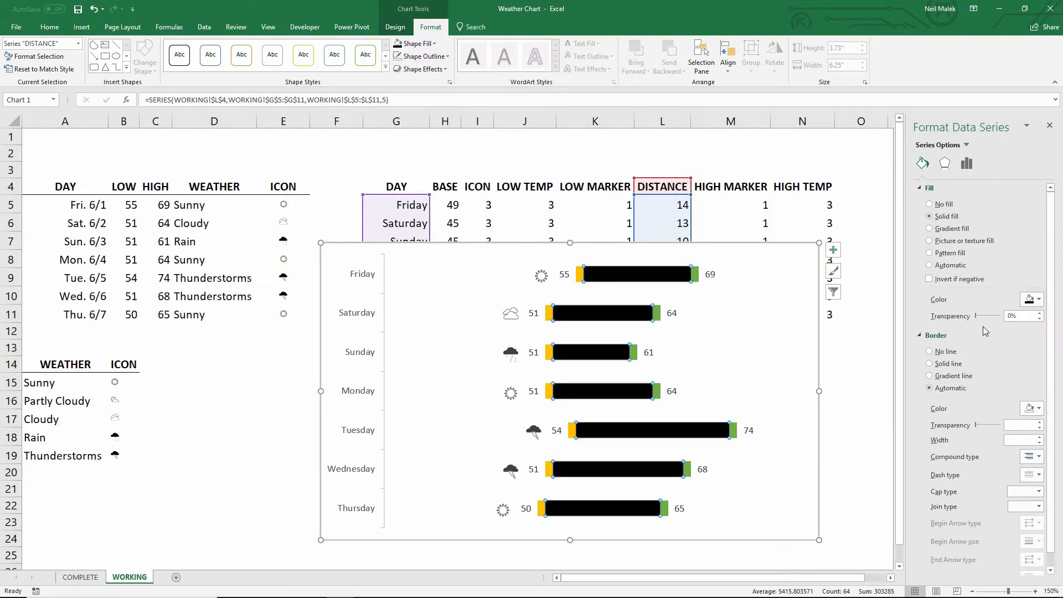
pyautogui.click(248, 396)
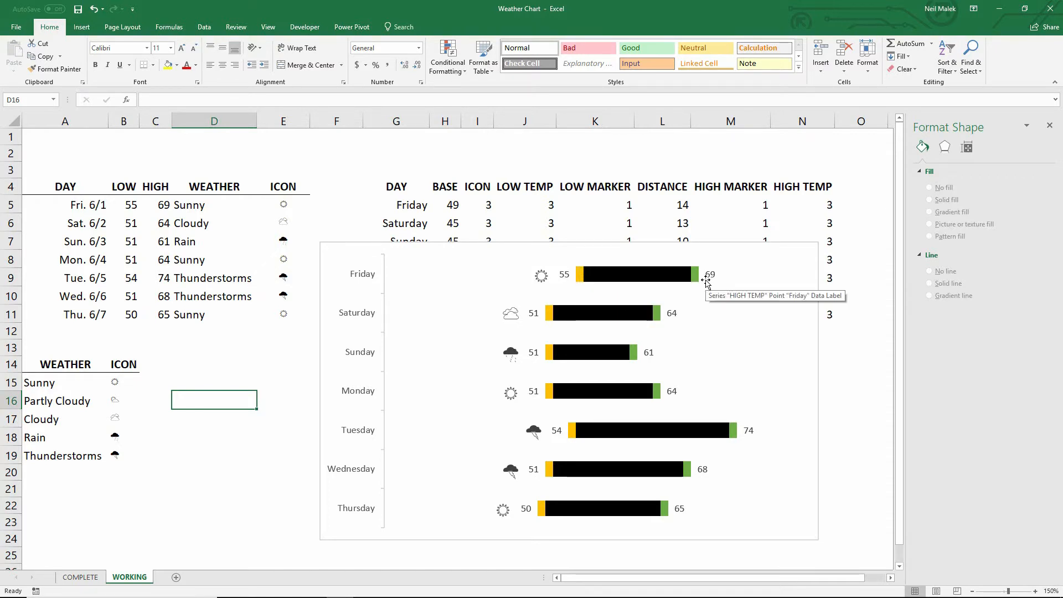
# Step: Draw a 1.5" by 1.5" chord shape beside the weather icon list and reshape it into a half circle with a vertical flat right side
pyautogui.moveTo(587, 279)
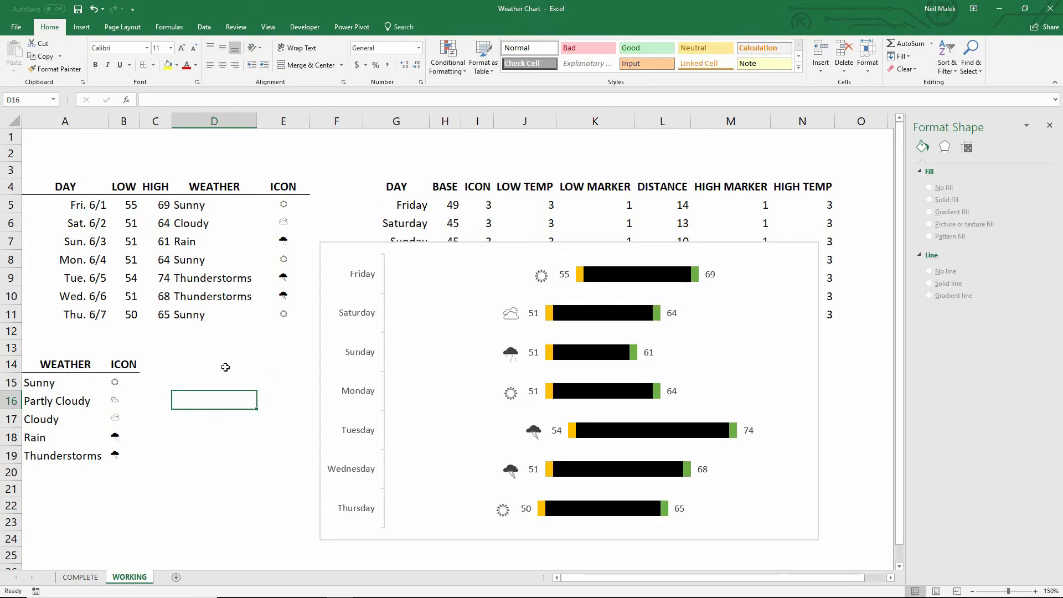
pyautogui.click(82, 28)
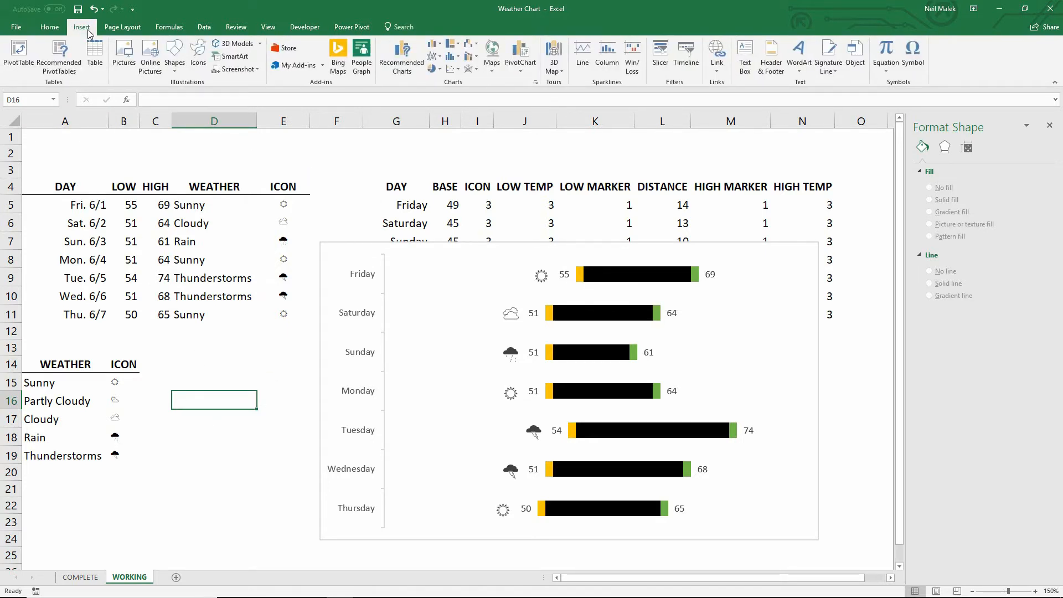
pyautogui.click(171, 64)
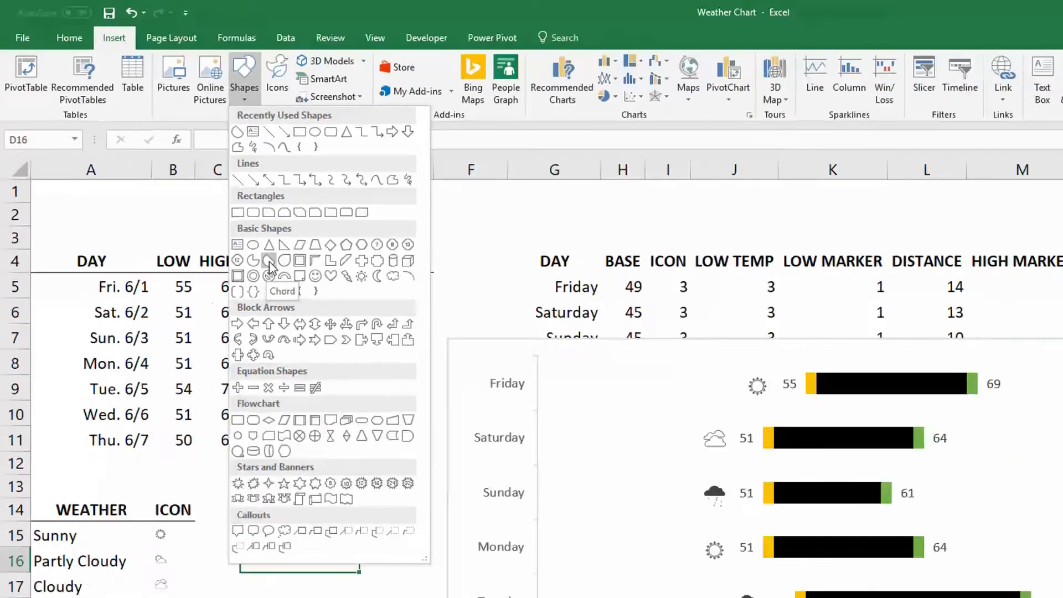
pyautogui.click(345, 335)
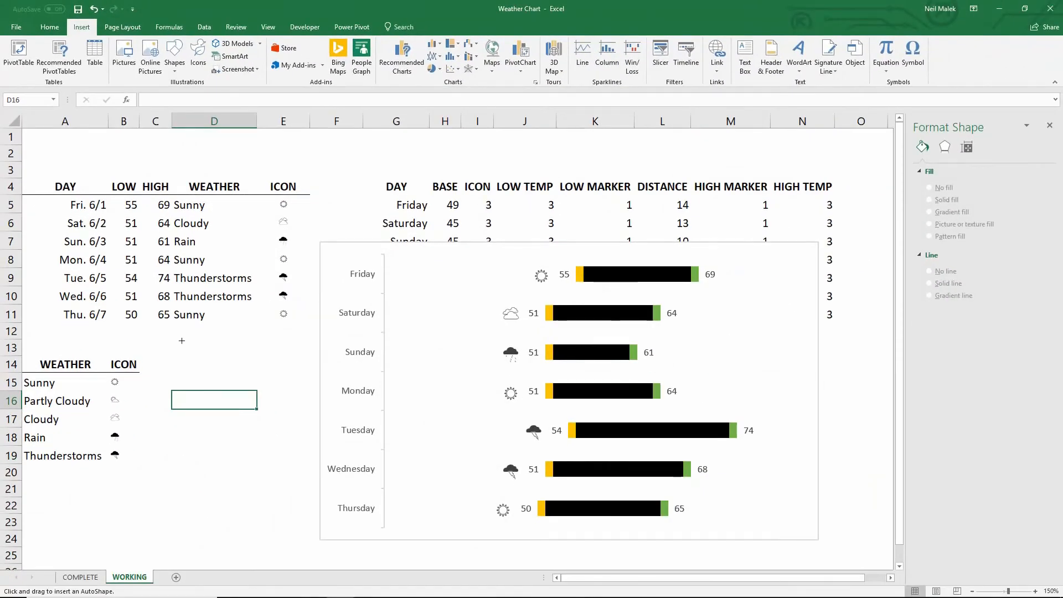
pyautogui.moveTo(179, 339)
pyautogui.mouseDown()
pyautogui.moveTo(247, 385)
pyautogui.moveTo(256, 424)
pyautogui.moveTo(301, 457)
pyautogui.mouseUp()
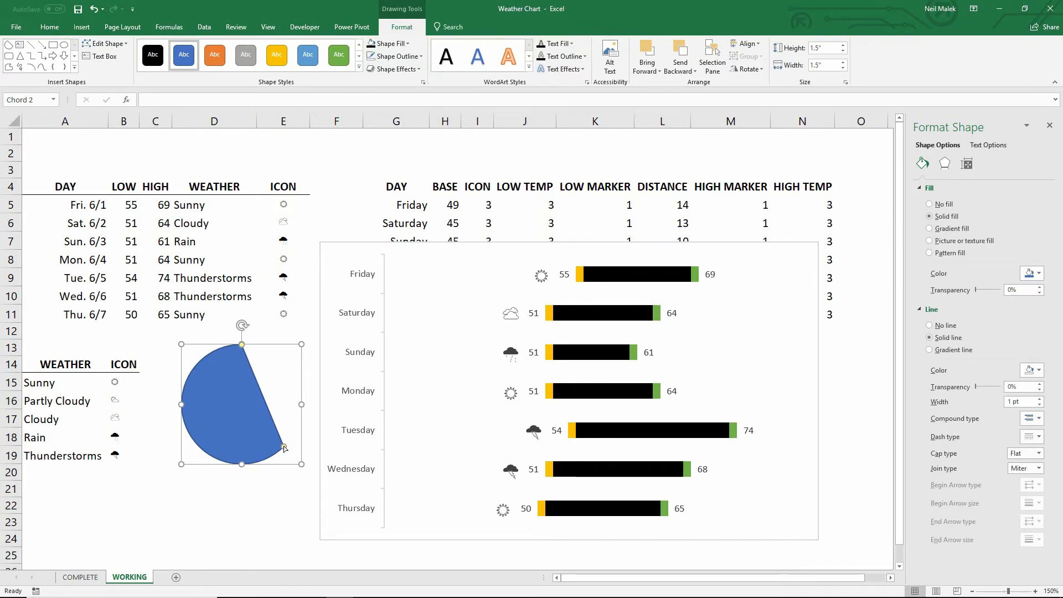
pyautogui.moveTo(284, 448); pyautogui.dragTo(240, 471)
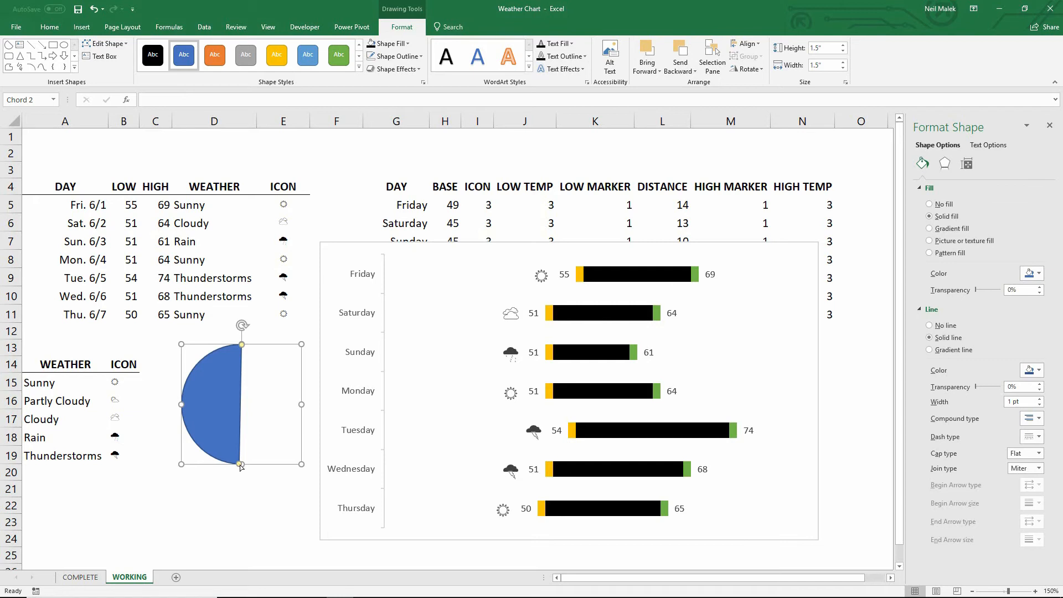
pyautogui.moveTo(241, 467); pyautogui.dragTo(242, 468)
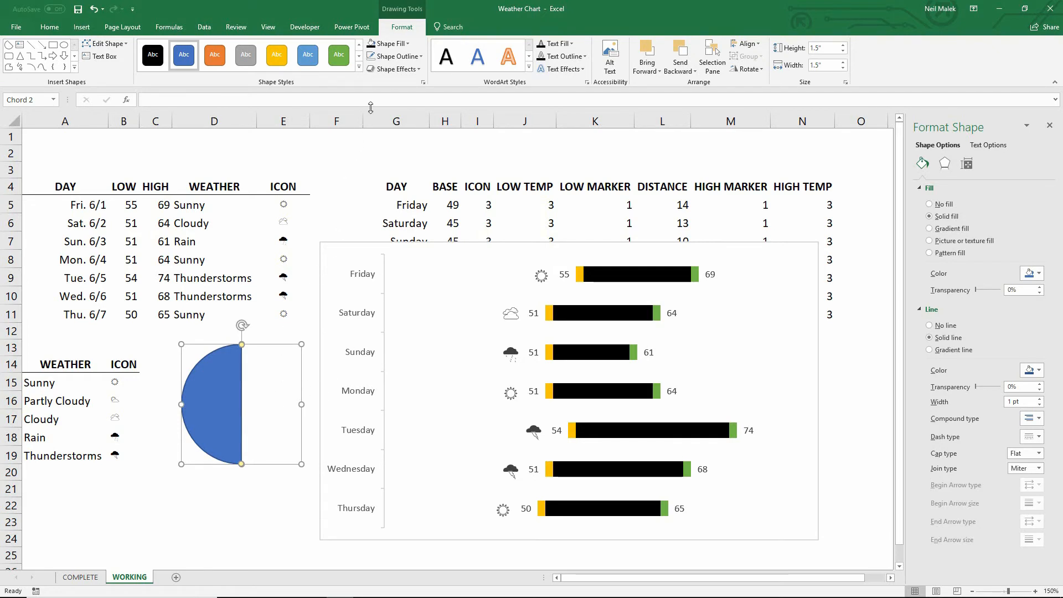
# Step: Give the half circle a black fill and no outline
pyautogui.click(408, 43)
pyautogui.click(381, 81)
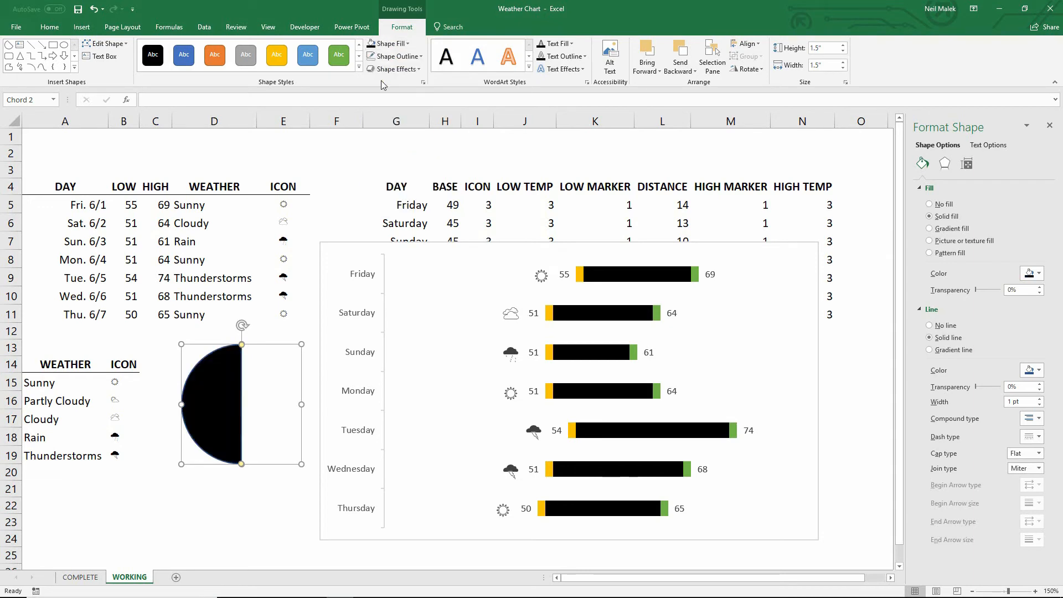
pyautogui.click(417, 58)
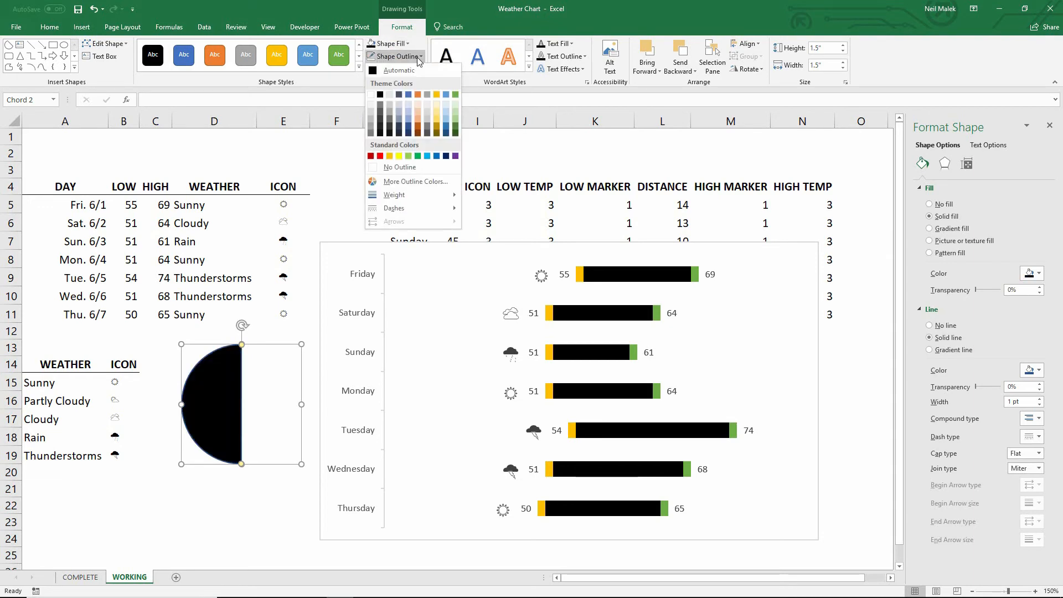
pyautogui.click(396, 167)
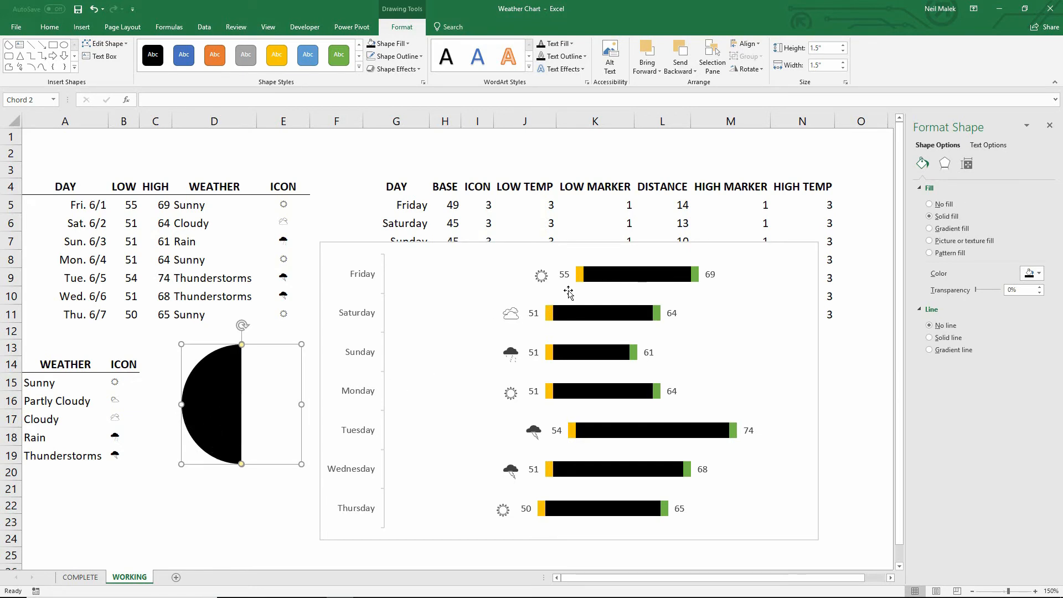
# Step: Copy the black half circle and paste it onto the LOW MARKER series as its bar fill
pyautogui.click(579, 277)
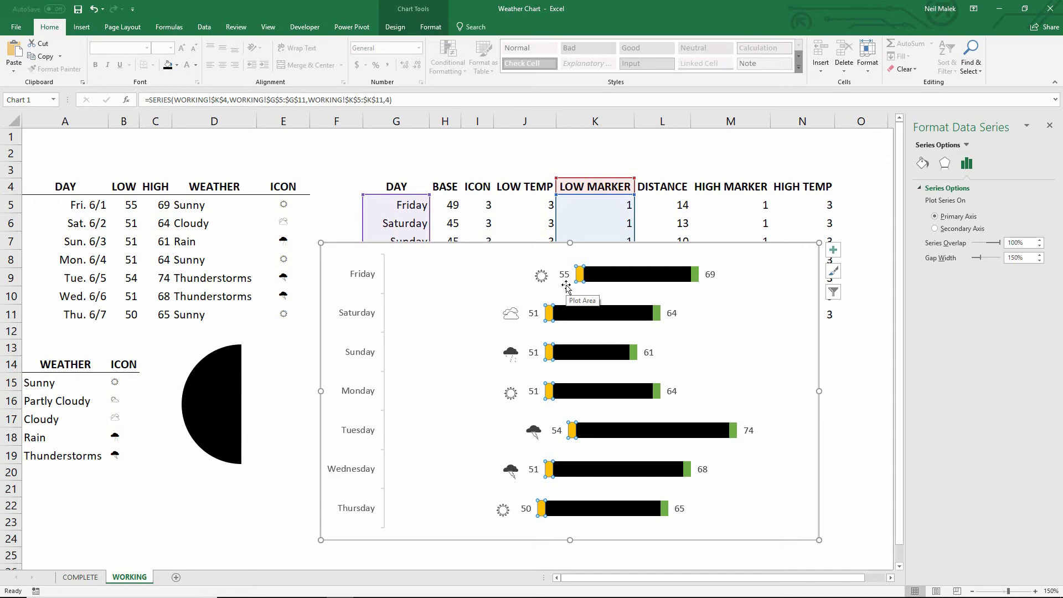
pyautogui.hotkey('ctrl', 'v')
pyautogui.click(214, 516)
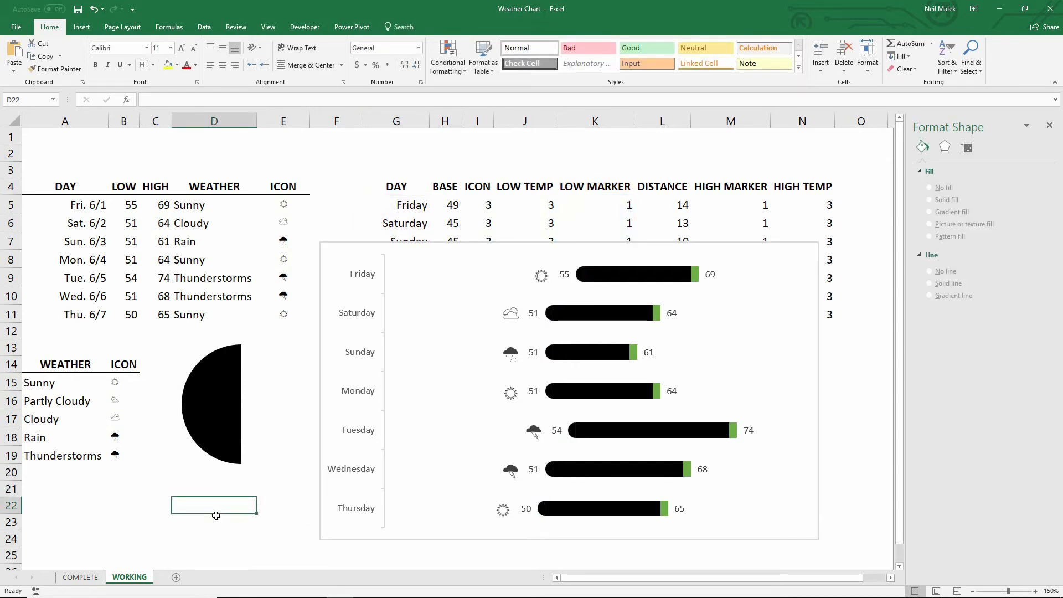
# Step: Rotate the half circle 180 degrees and paste a copy of it onto the HIGH MARKER series as its bar fill
pyautogui.click(208, 390)
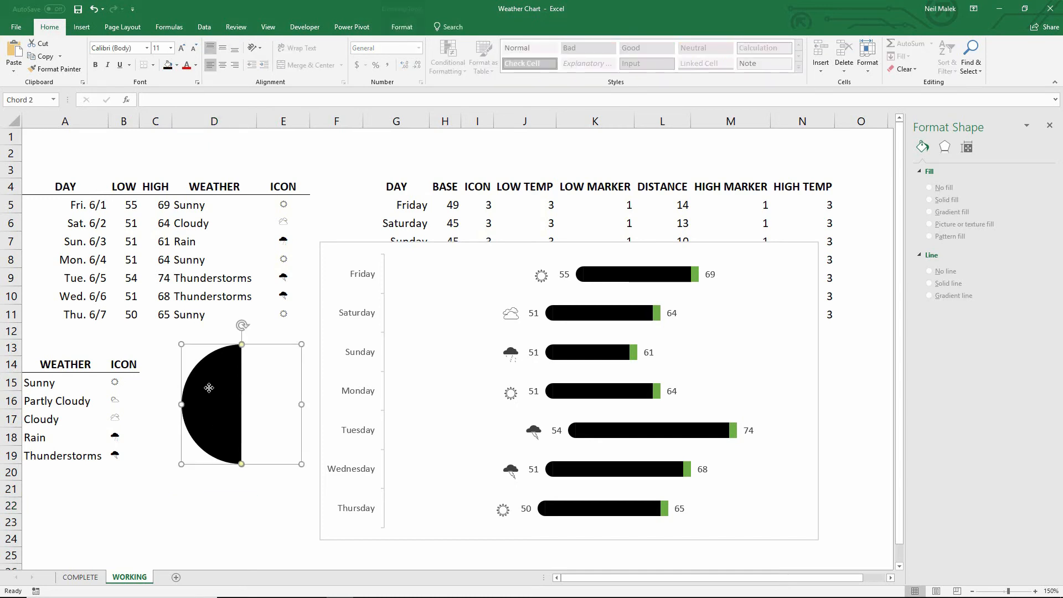
pyautogui.moveTo(239, 322); pyautogui.dragTo(226, 515)
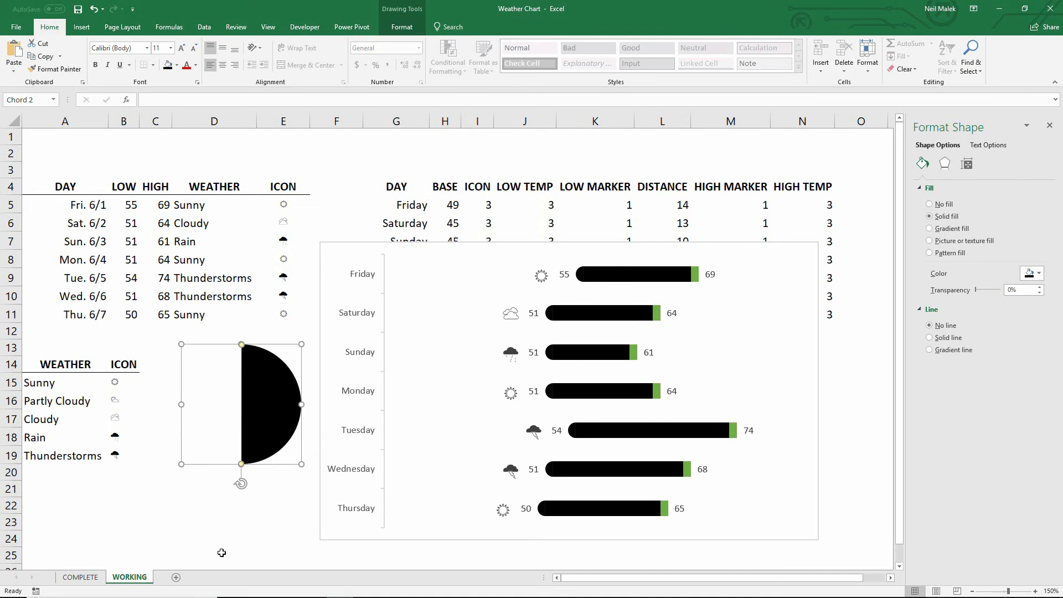
pyautogui.click(696, 280)
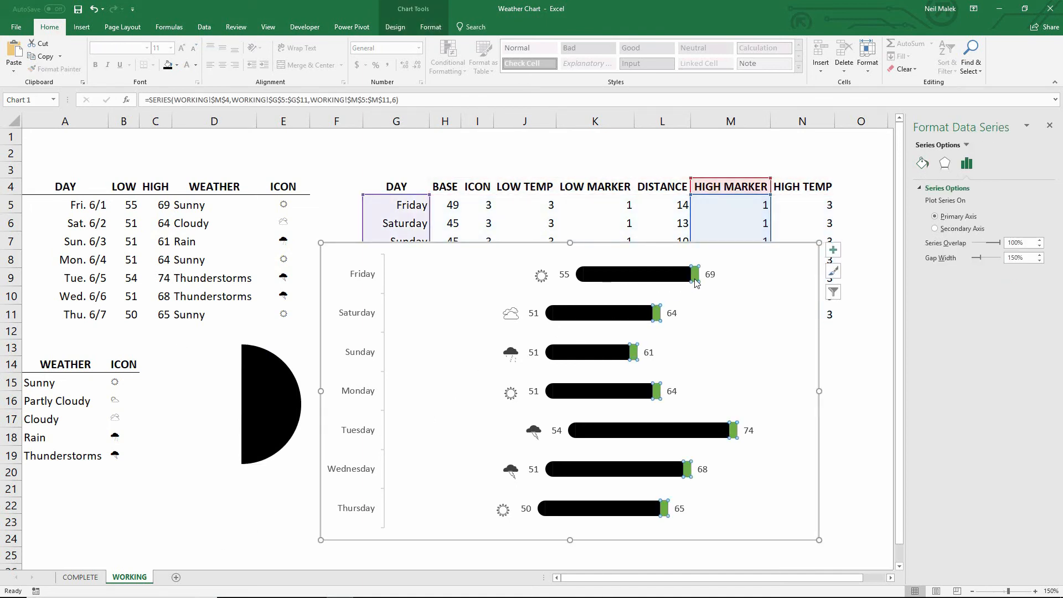
pyautogui.hotkey('ctrl', 'v')
pyautogui.click(210, 322)
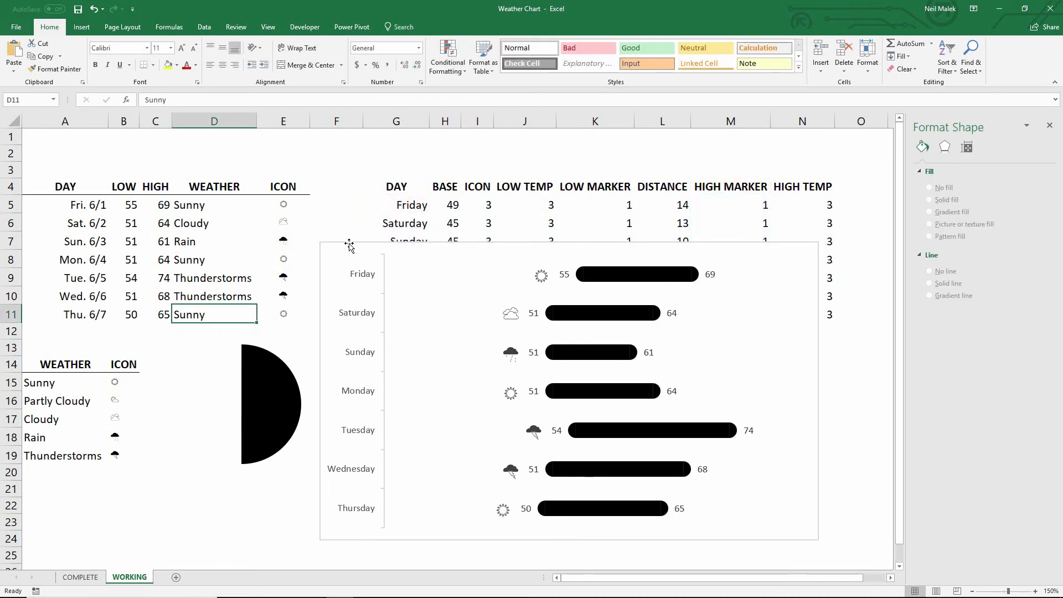
# Step: Move the chart up over the helper table and widen it to nearly the end of column O
pyautogui.moveTo(346, 242); pyautogui.dragTo(370, 141)
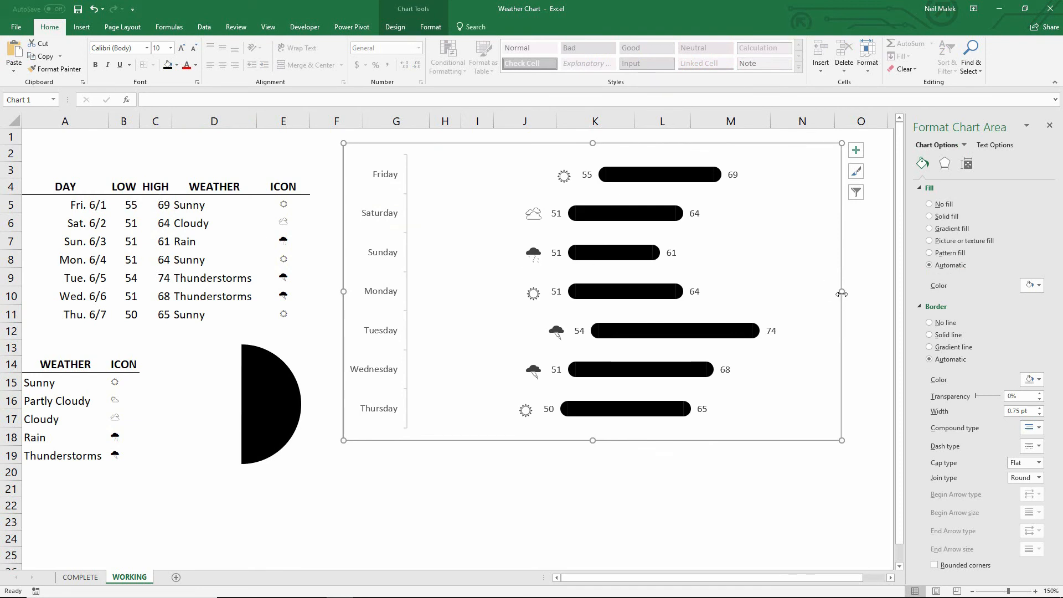
pyautogui.moveTo(841, 291); pyautogui.dragTo(874, 292)
pyautogui.click(1049, 126)
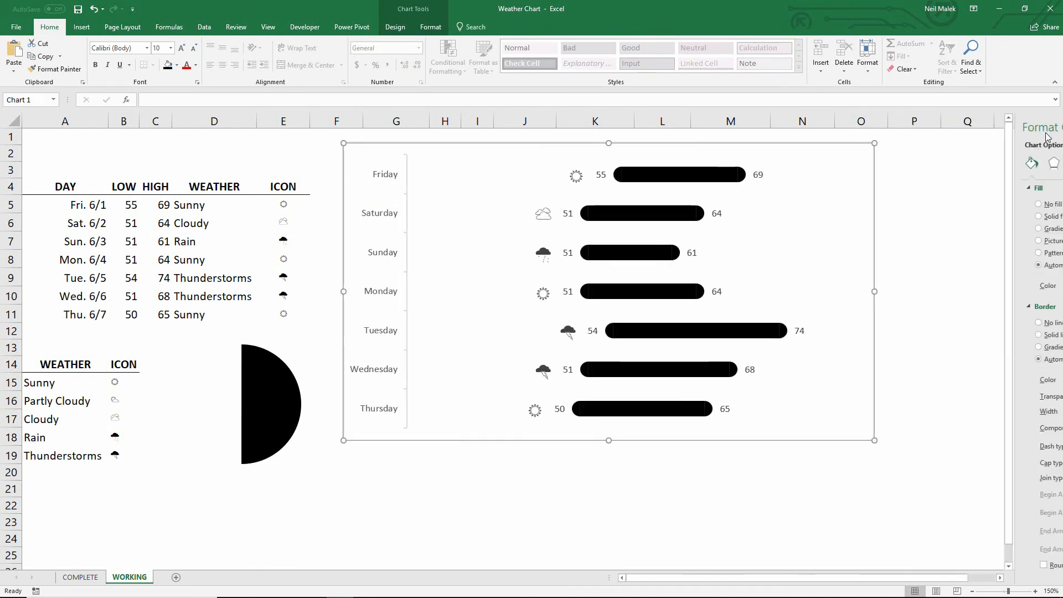